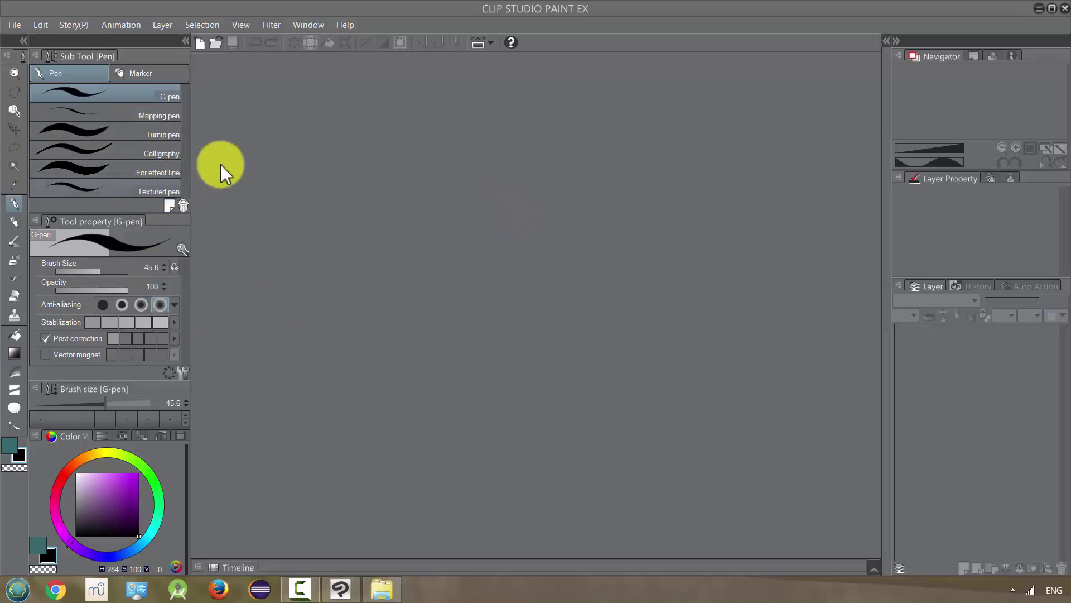
Start a new illustration document with pixel units, keeping a 2304 × 3072 px canvas at a resolution of 600
click(15, 26)
click(22, 42)
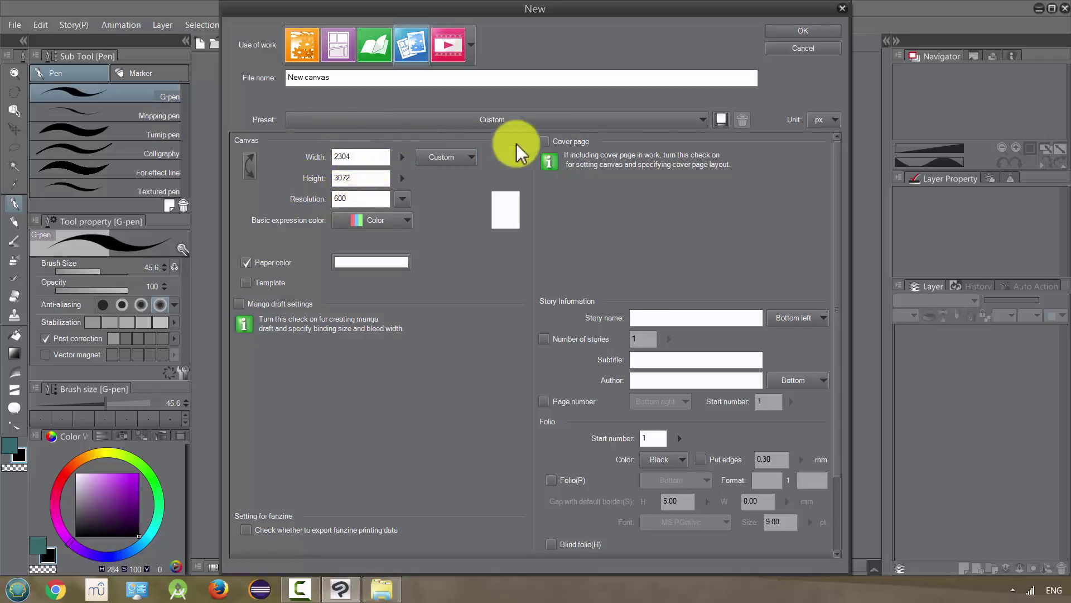
click(822, 119)
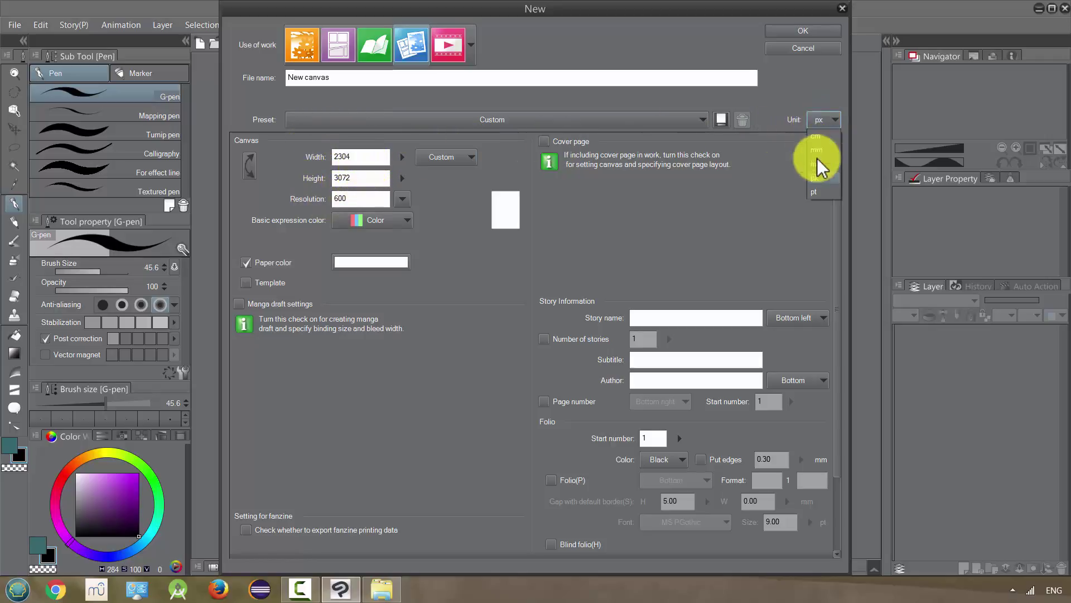
click(816, 177)
double_click(361, 177)
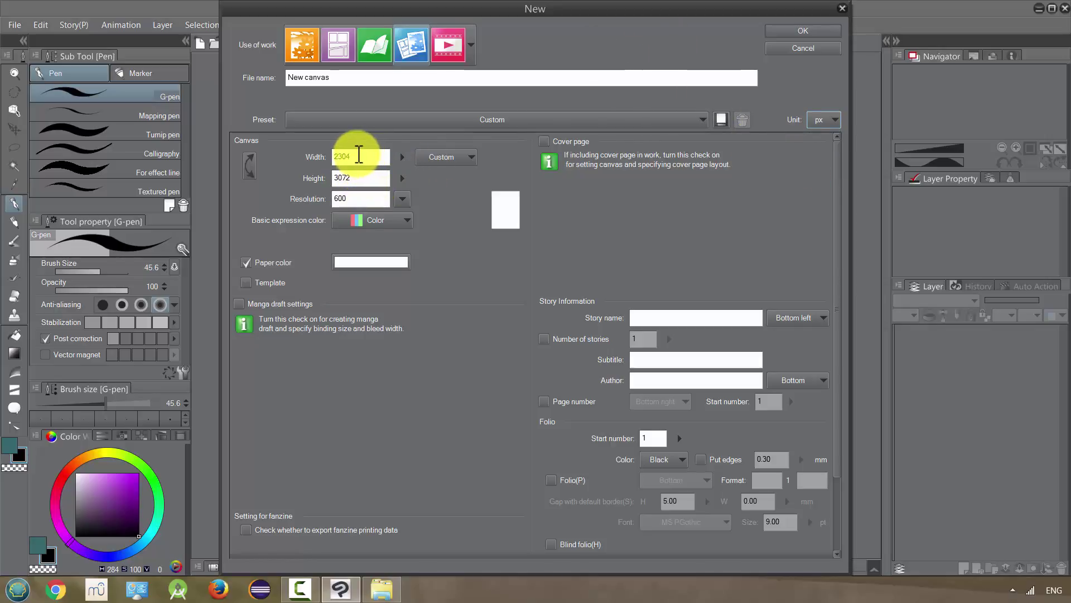
double_click(353, 177)
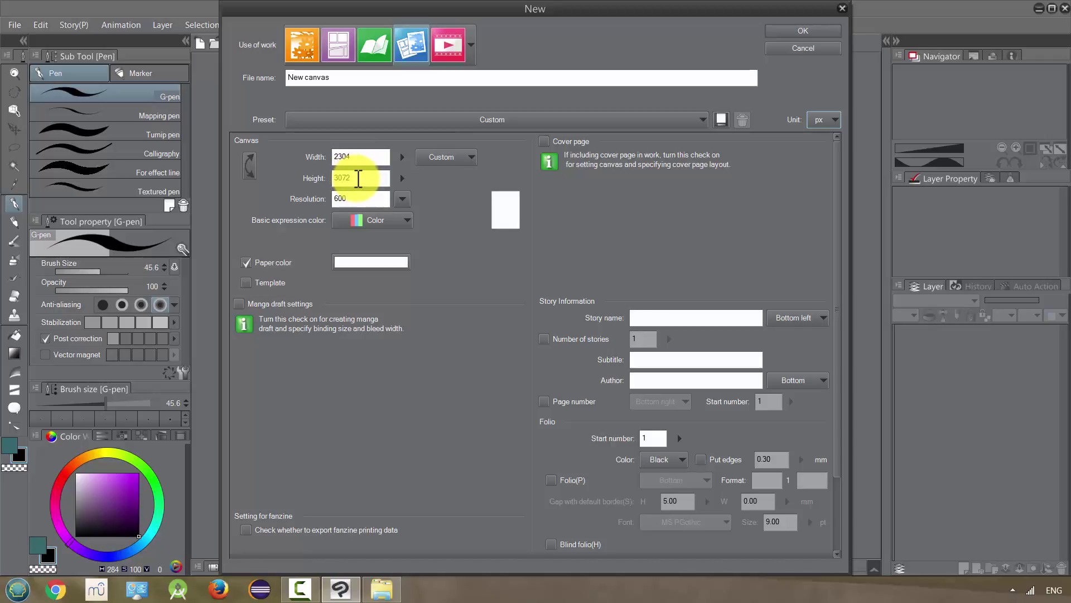
double_click(364, 199)
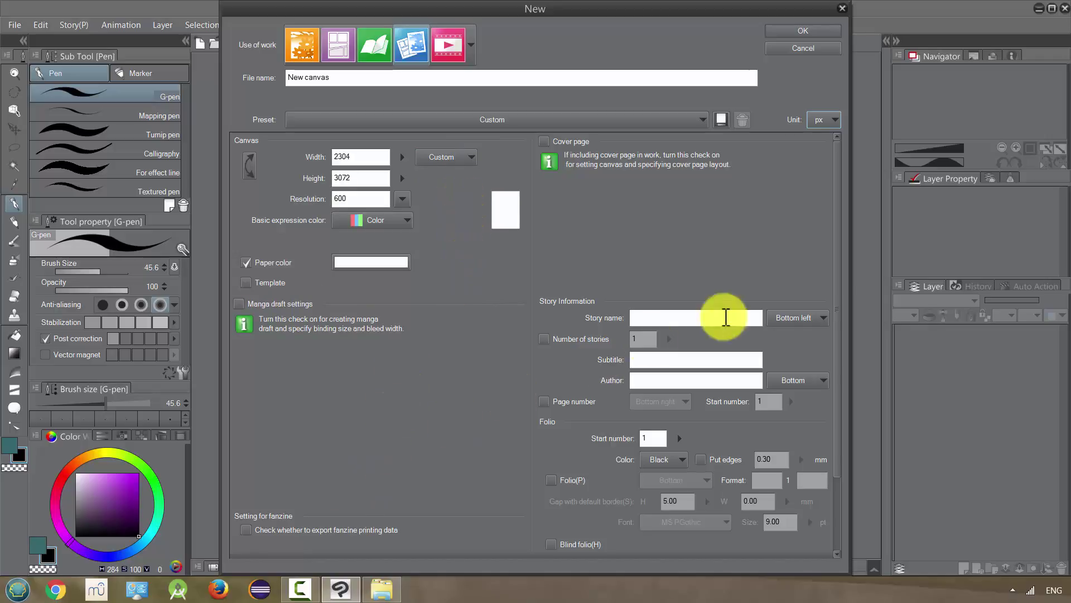
Enable multiple pages for the new document and set the number of pages to 2
drag(837, 268, 825, 323)
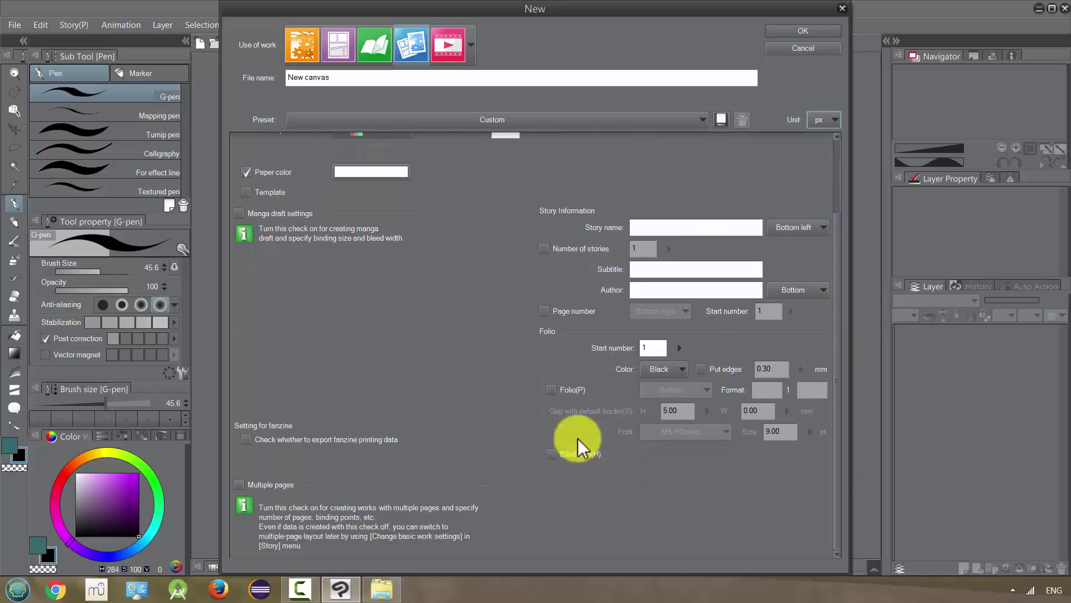
click(238, 484)
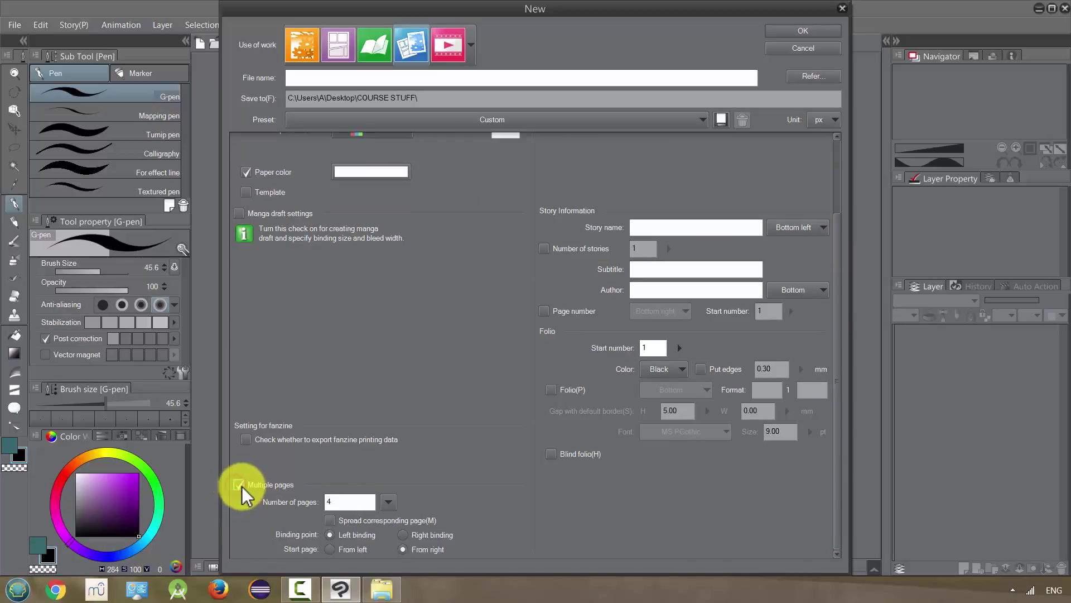
click(389, 502)
click(388, 402)
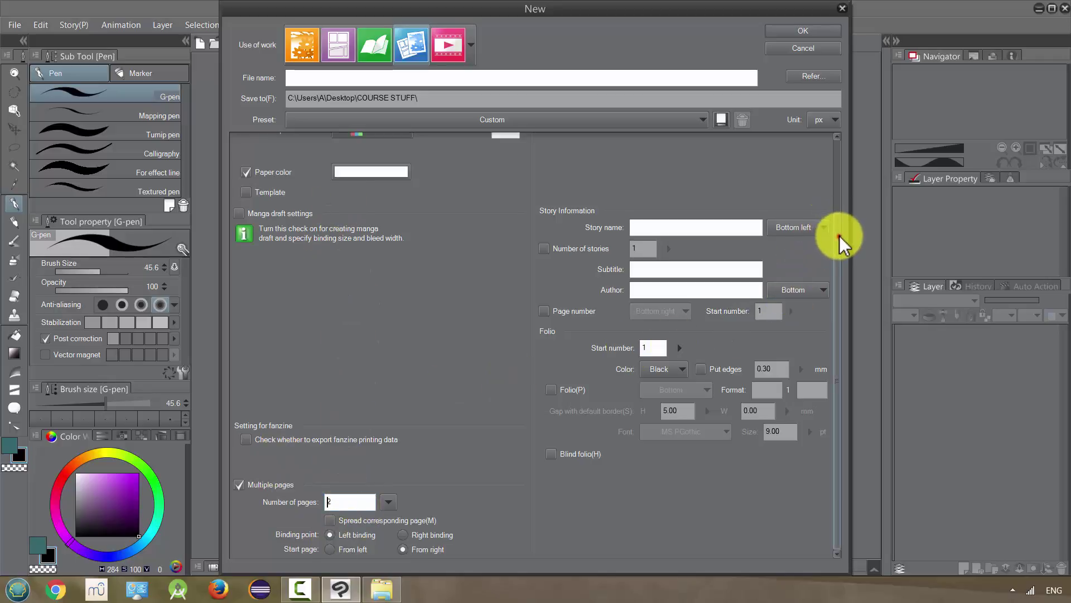
drag(839, 235, 840, 145)
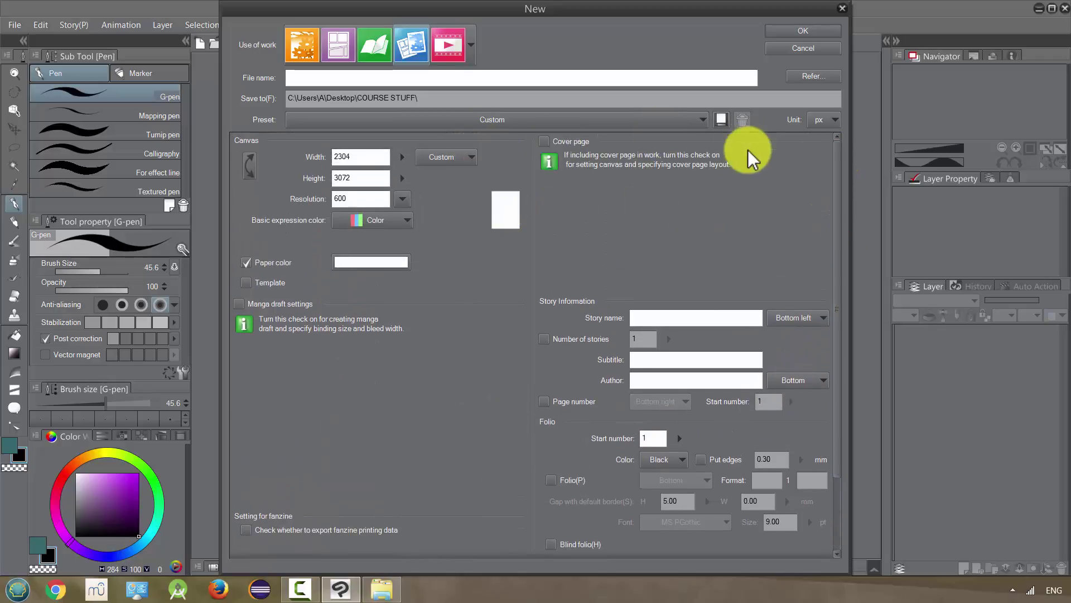
Name the file Digicomic and create the two-page work
click(793, 30)
click(544, 226)
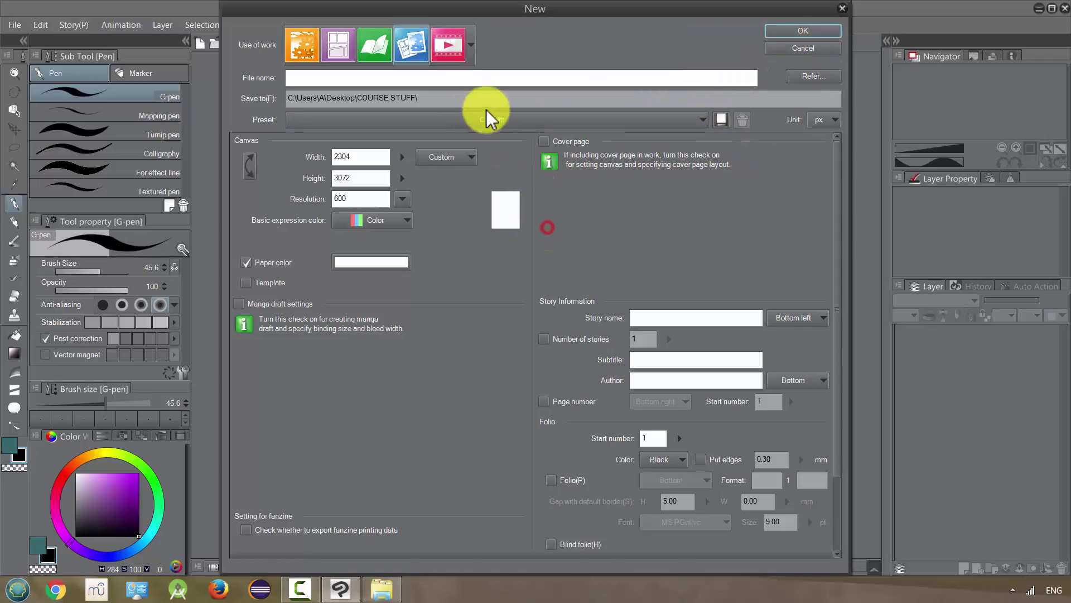
click(382, 76)
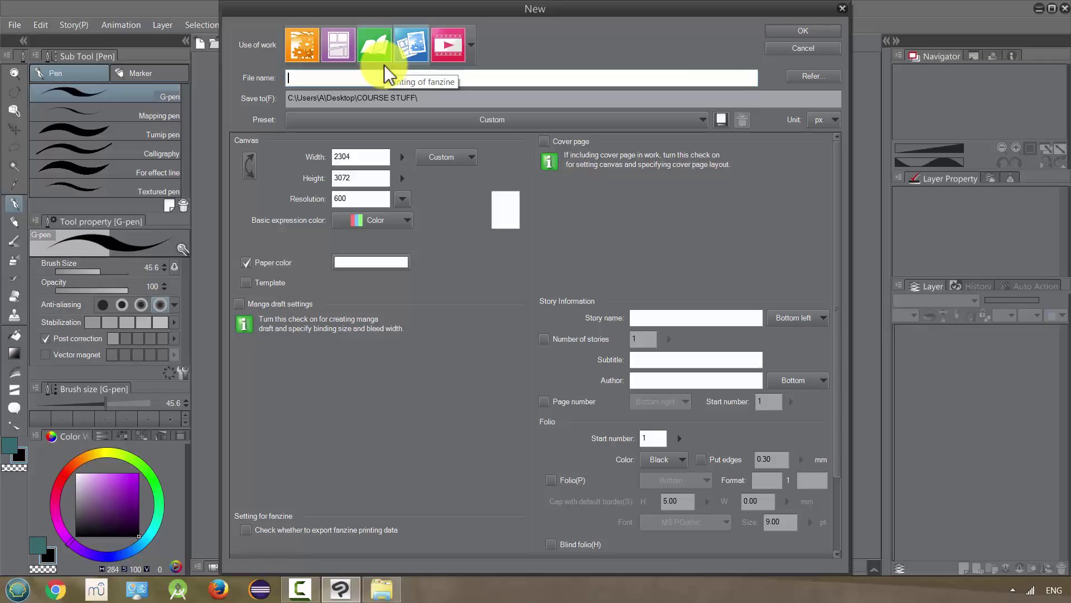
text(Digicomic)
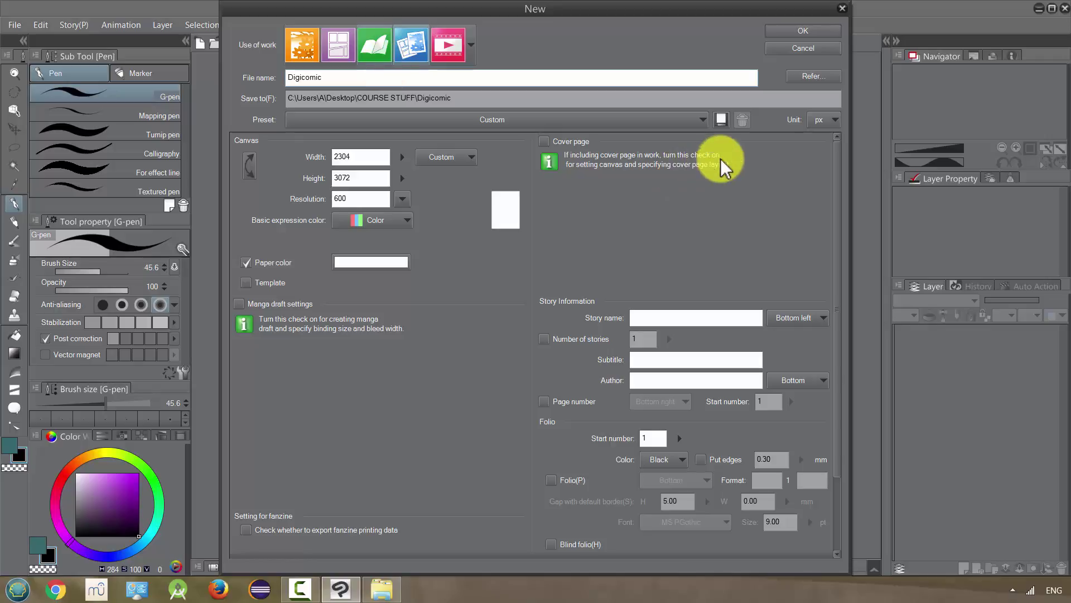
click(805, 33)
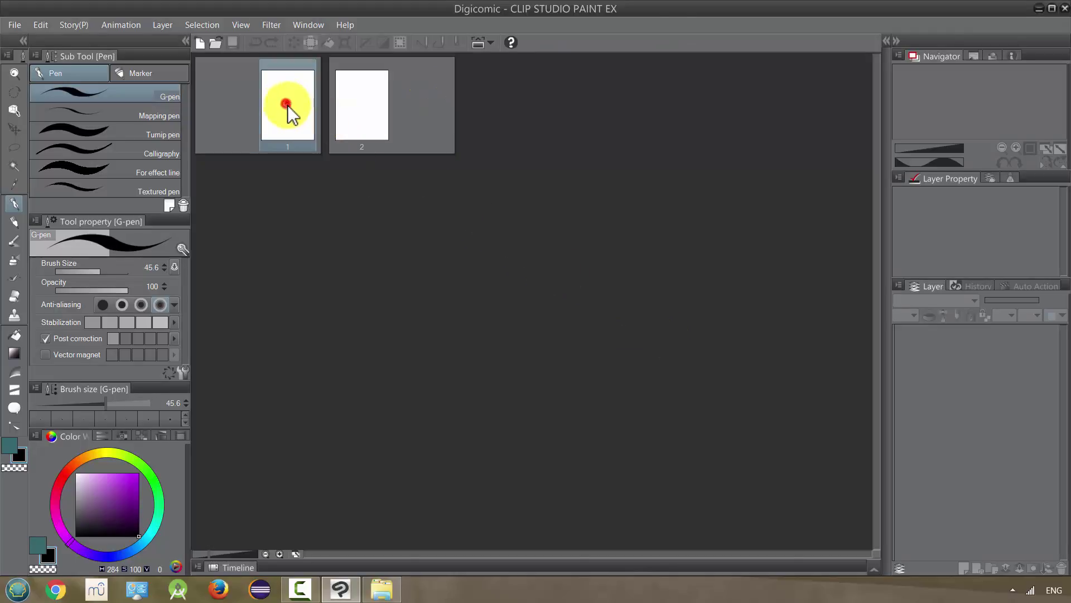
Open page 1 and sketch a horizontal panel divider about a third of the way down with the Darker pencil
double_click(289, 108)
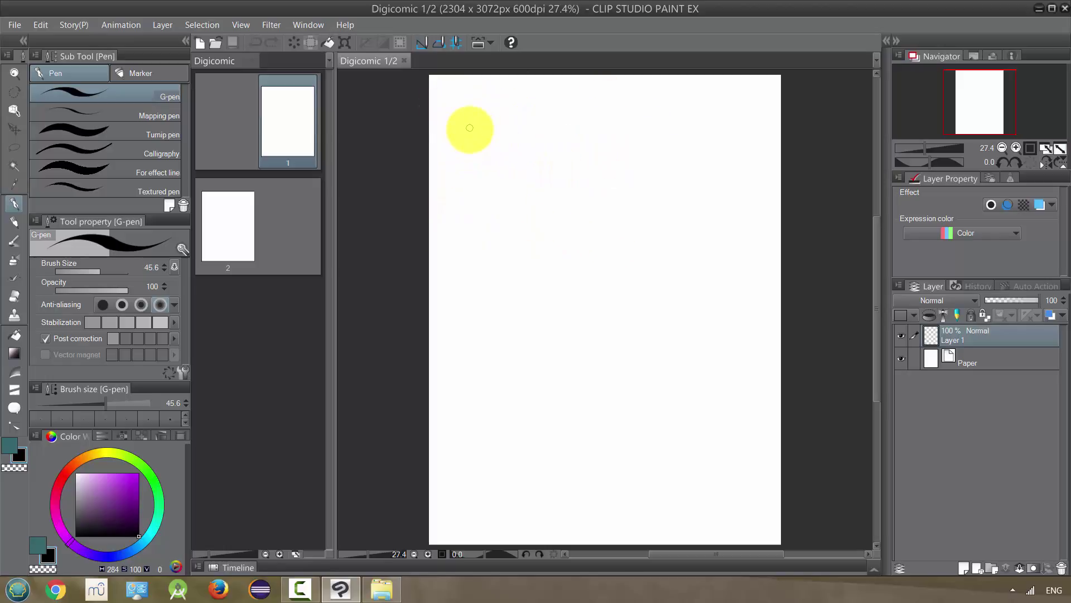
click(13, 224)
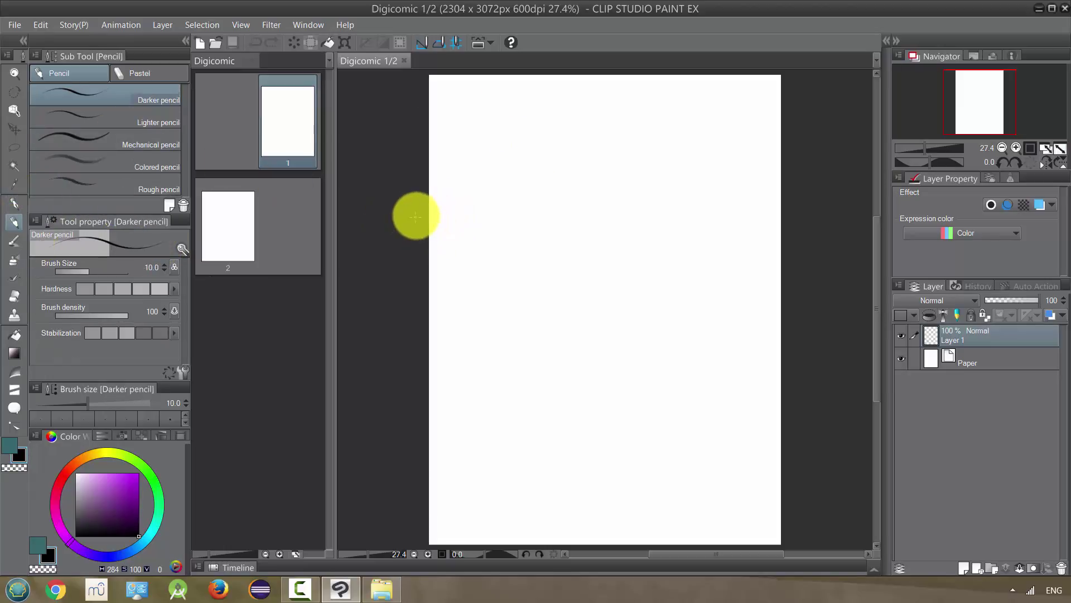
drag(410, 218, 624, 226)
drag(486, 221, 619, 221)
drag(555, 220, 739, 213)
drag(616, 222, 781, 224)
drag(610, 217, 785, 227)
drag(667, 223, 809, 220)
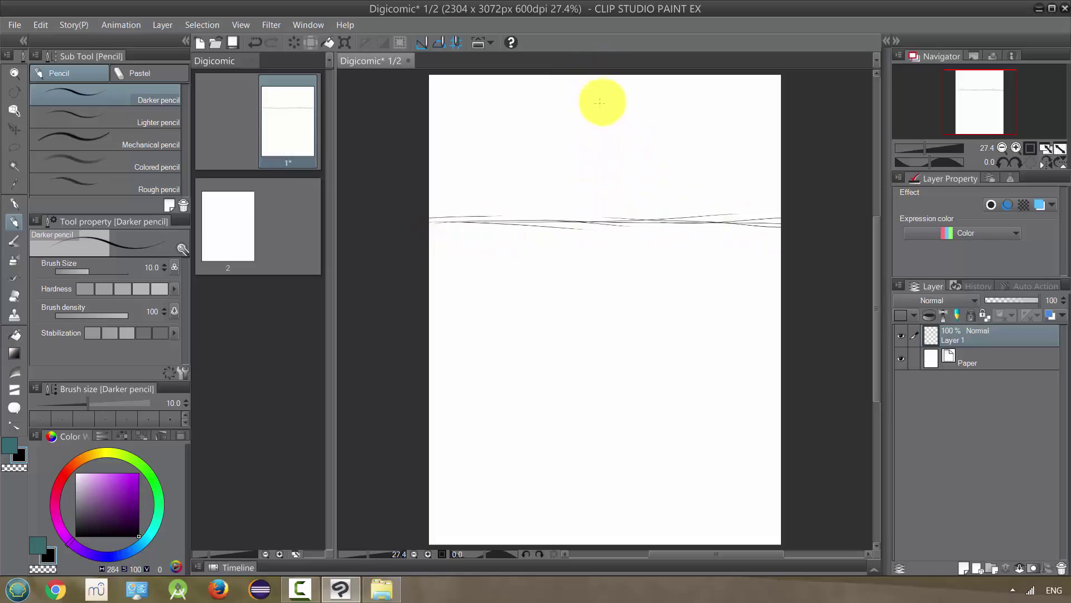
Sketch a vertical divider splitting the top row into two panels and another in the middle row, slightly left of it
drag(596, 74, 597, 179)
drag(595, 165, 598, 204)
mouse_move(597, 206)
mouse_down()
mouse_move(559, 254)
mouse_move(559, 356)
mouse_up()
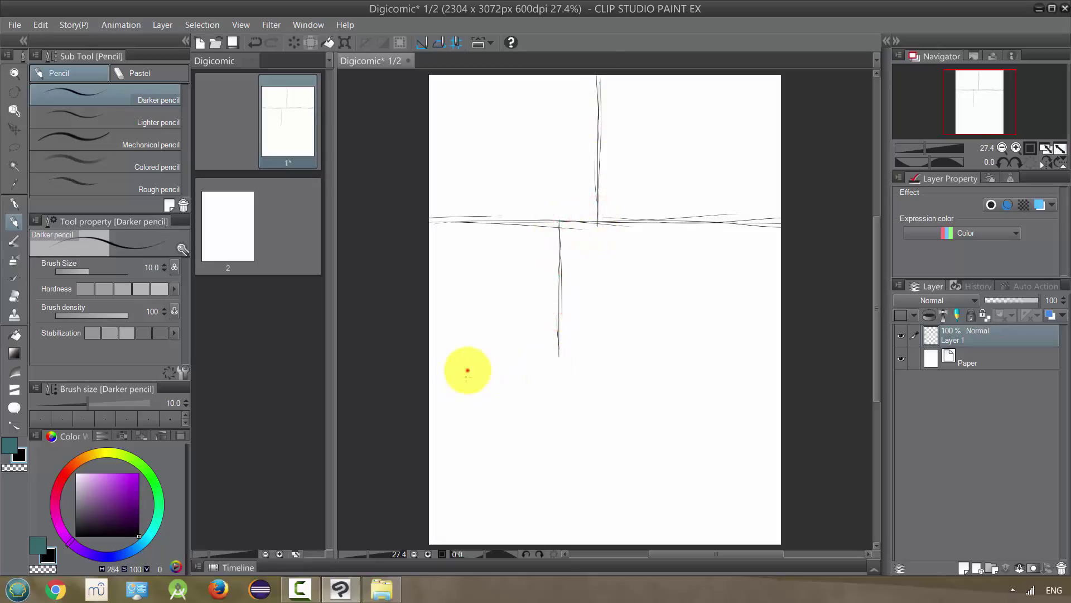
Sketch a second horizontal panel divider across the page below the middle row
drag(465, 371, 695, 377)
drag(404, 367, 810, 364)
drag(531, 371, 781, 383)
drag(621, 375, 815, 374)
drag(696, 373, 851, 368)
Sketch a second vertical divider in the middle row to split it into three panels
drag(682, 222, 683, 329)
drag(684, 227, 682, 367)
drag(683, 323, 683, 365)
drag(684, 284, 683, 358)
drag(683, 308, 682, 353)
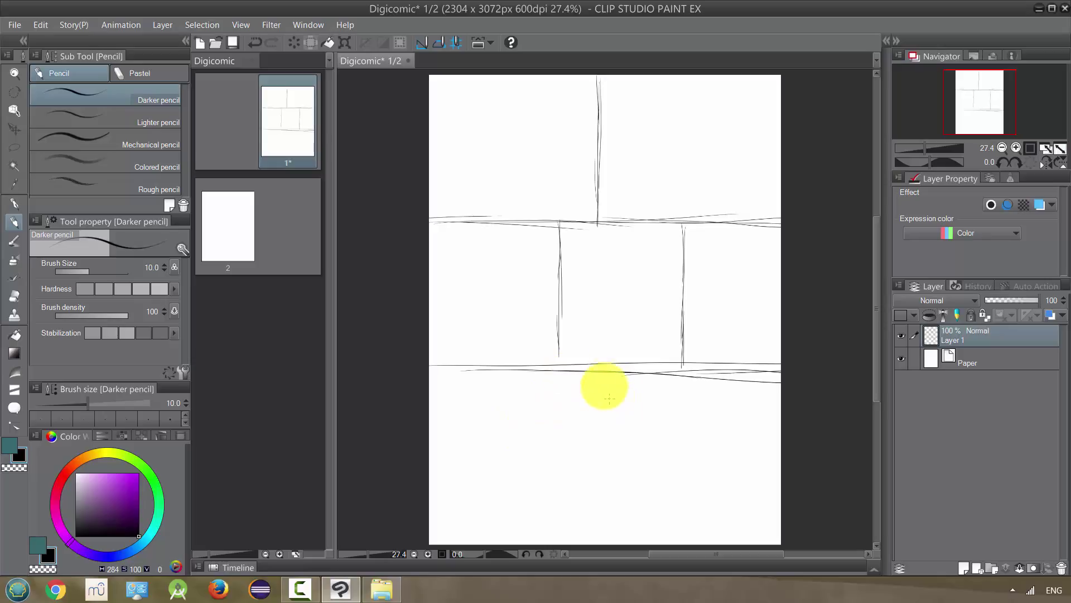
Sketch a vertical divider down to the page's lower edge, splitting the bottom row into two panels
drag(604, 371, 601, 495)
drag(606, 377, 607, 446)
drag(603, 383, 608, 519)
drag(606, 448, 609, 531)
drag(609, 492, 609, 544)
drag(608, 520, 608, 531)
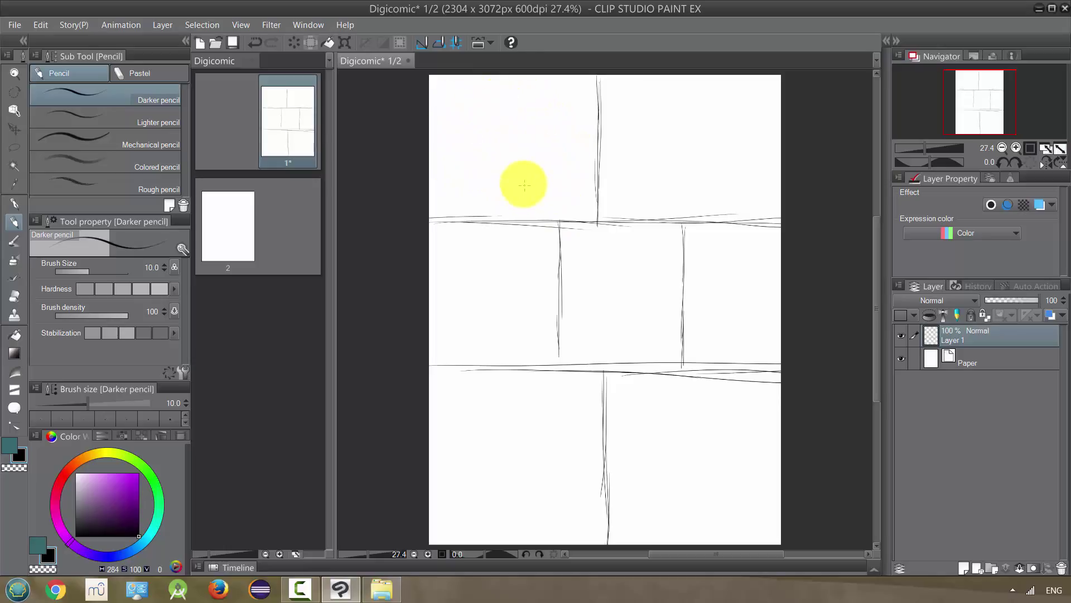
Sketch the outlines of two eyes in the page's first panel with the Darker pencil
scroll(509, 128, up, 3)
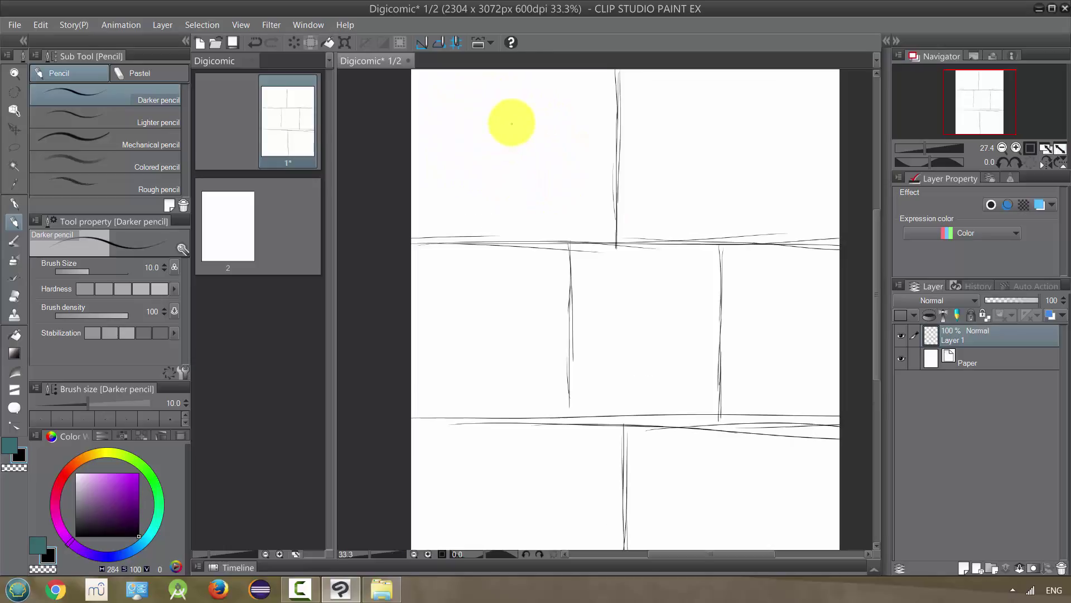
drag(540, 145, 564, 257)
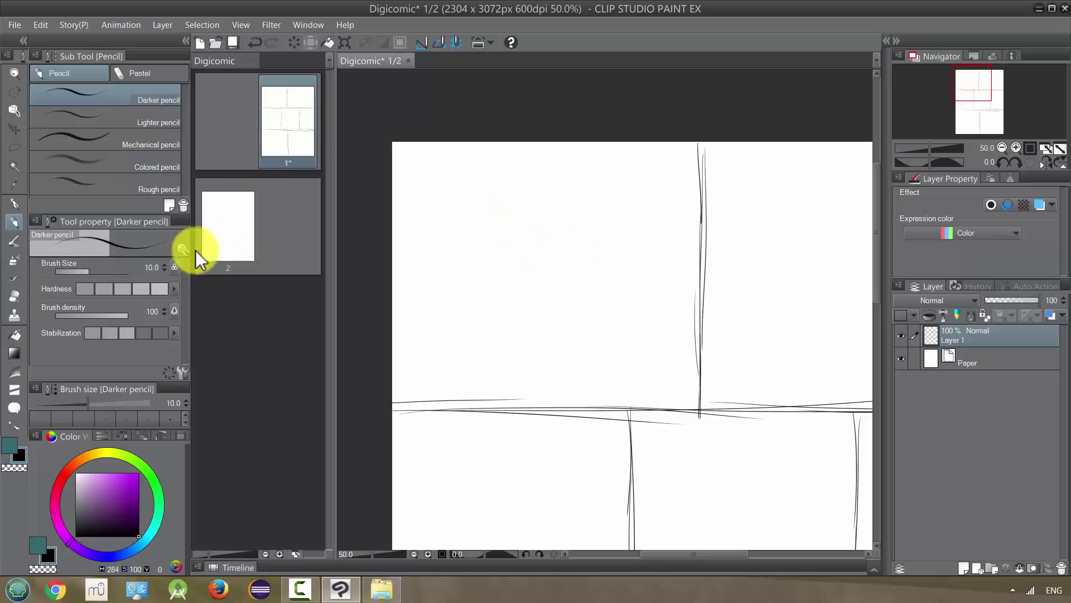
click(15, 224)
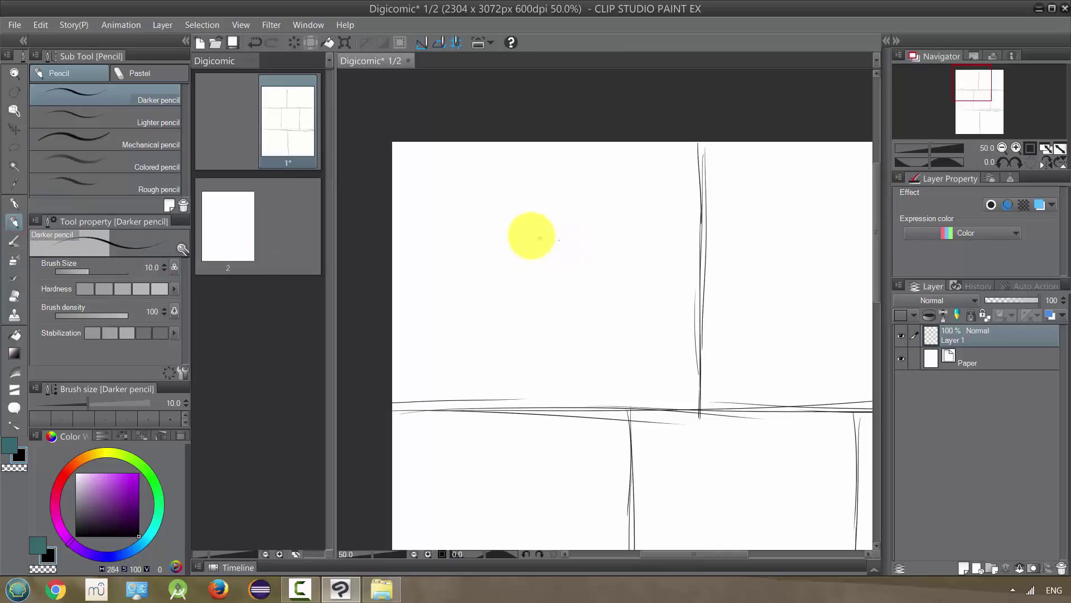
mouse_move(540, 235)
mouse_down()
mouse_move(583, 226)
mouse_move(539, 236)
mouse_move(552, 248)
mouse_move(605, 246)
mouse_up()
mouse_move(453, 213)
mouse_down()
mouse_move(495, 230)
mouse_move(453, 236)
mouse_up()
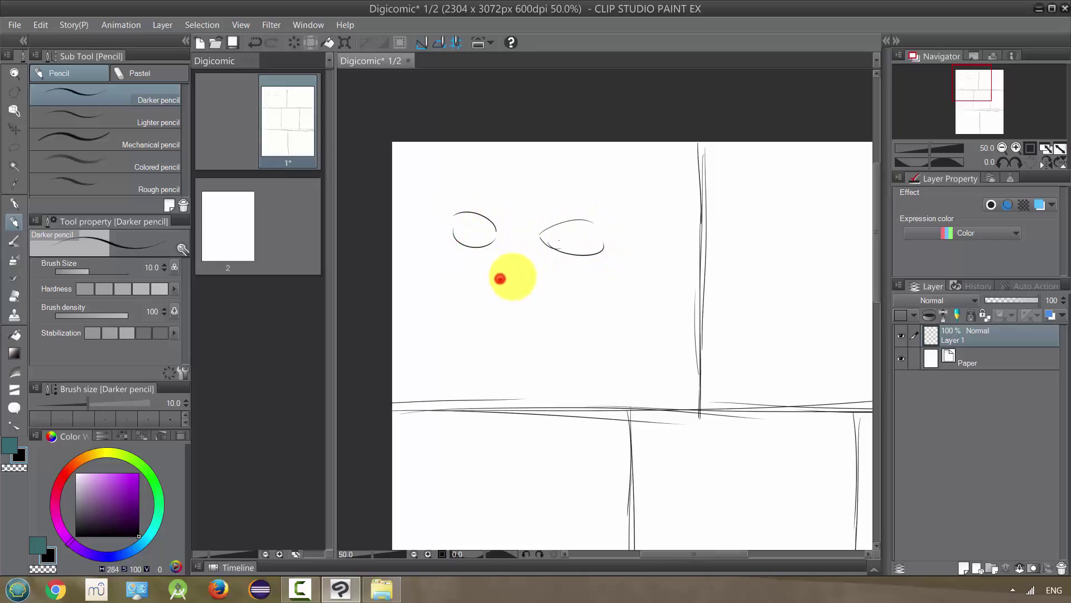
Sketch the nostrils and an open, smiling mouth with a full lower lip beneath the eyes
mouse_move(500, 279)
mouse_down()
mouse_move(535, 280)
mouse_move(510, 303)
mouse_move(552, 306)
mouse_move(471, 304)
mouse_move(522, 320)
mouse_move(553, 312)
mouse_move(547, 330)
mouse_move(530, 349)
mouse_move(497, 352)
mouse_up()
drag(474, 313, 488, 347)
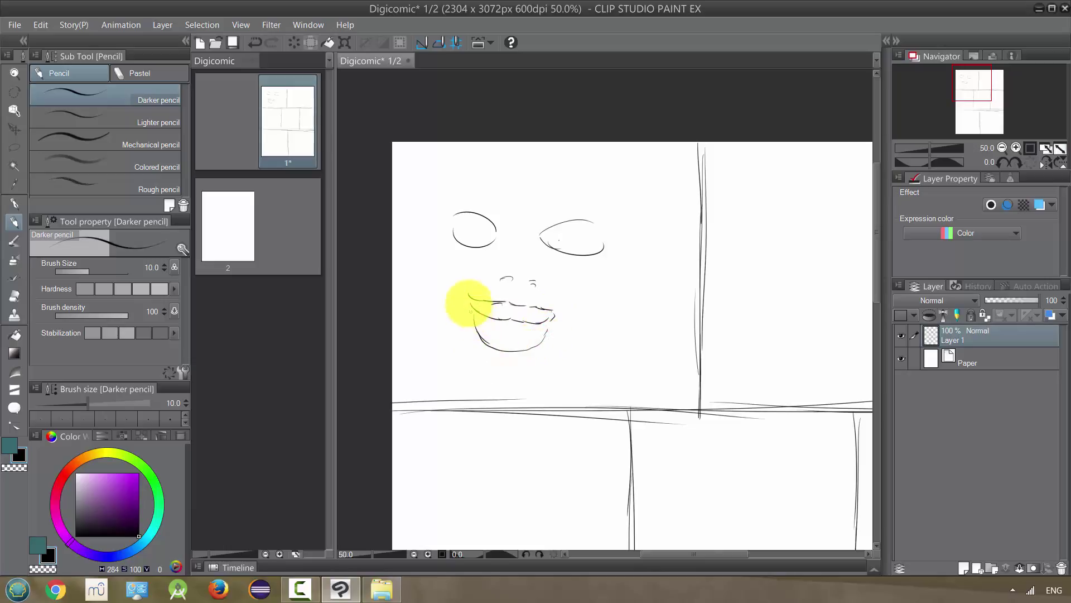
drag(469, 303, 475, 358)
drag(475, 358, 518, 371)
drag(552, 322, 534, 368)
mouse_move(534, 369)
mouse_down()
mouse_move(512, 377)
mouse_move(505, 367)
mouse_up()
Add round irises inside both eyes and curved brow lines above them
mouse_move(577, 224)
mouse_down()
mouse_move(581, 246)
mouse_move(576, 224)
mouse_up()
mouse_move(479, 246)
mouse_down()
mouse_move(468, 213)
mouse_move(517, 184)
mouse_up()
drag(561, 218, 594, 209)
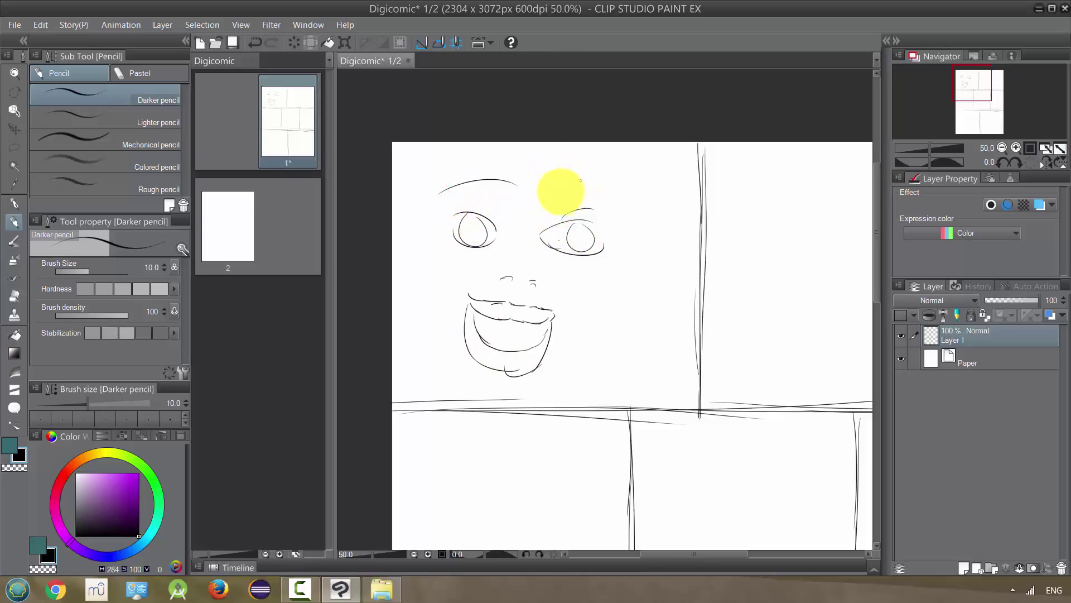
Sketch pointed tufts of hair along both sides of the face
mouse_move(603, 149)
mouse_down()
mouse_move(681, 177)
mouse_move(689, 242)
mouse_move(639, 238)
mouse_up()
drag(680, 305, 682, 338)
mouse_move(646, 287)
mouse_down()
mouse_move(653, 327)
mouse_move(619, 329)
mouse_move(634, 430)
mouse_up()
drag(393, 185, 454, 149)
drag(417, 226, 392, 277)
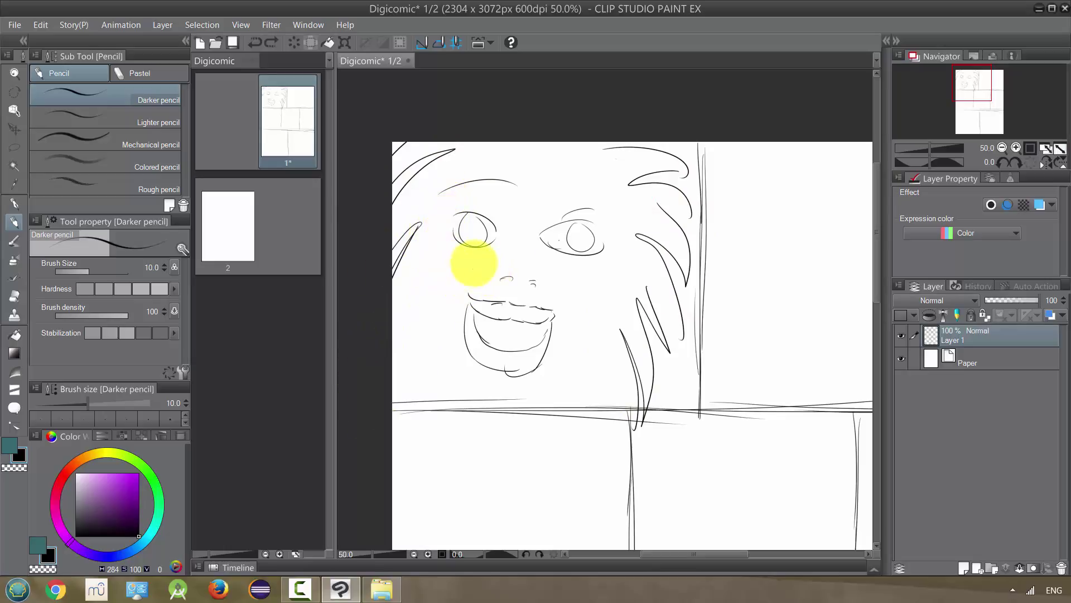
Sketch the rounded cheeks and the chin and jaw contour around the mouth
mouse_move(470, 253)
mouse_down()
mouse_move(430, 329)
mouse_move(441, 332)
mouse_up()
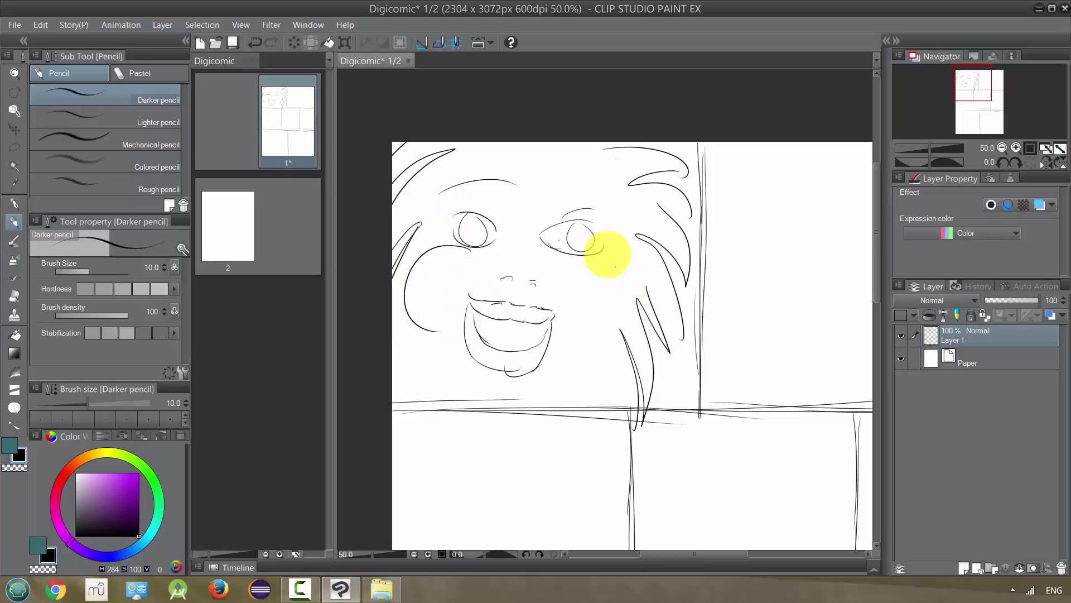
drag(607, 252, 580, 378)
mouse_move(416, 324)
mouse_down()
mouse_move(416, 357)
mouse_move(537, 440)
mouse_up()
mouse_move(595, 378)
mouse_down()
mouse_move(551, 430)
mouse_move(527, 430)
mouse_up()
mouse_move(418, 323)
mouse_down()
mouse_move(421, 365)
mouse_move(474, 414)
mouse_up()
drag(425, 345, 470, 414)
Sketch the temple line and long hair strands hanging down both sides of the face past the panel divider
drag(427, 252, 429, 203)
drag(406, 264, 394, 364)
drag(410, 287, 399, 393)
drag(419, 307, 405, 418)
drag(421, 337, 418, 445)
drag(612, 368, 601, 461)
drag(606, 358, 608, 450)
drag(620, 359, 632, 440)
drag(641, 353, 652, 449)
drag(670, 322, 686, 434)
drag(682, 306, 694, 433)
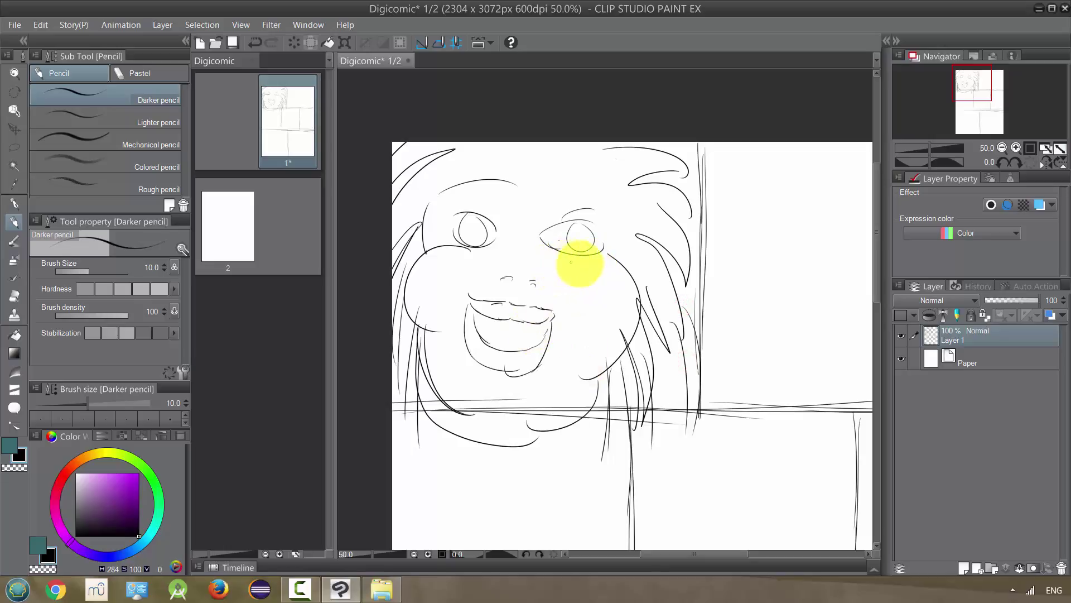
Thicken both eyebrows with short hatching strokes and an arched outline
mouse_move(450, 203)
mouse_down()
mouse_move(459, 192)
mouse_move(520, 205)
mouse_move(598, 193)
mouse_up()
drag(582, 207, 619, 198)
drag(604, 217, 631, 199)
drag(501, 187, 510, 220)
drag(491, 183, 499, 198)
drag(472, 191, 479, 198)
Sketch the hairline across the forehead and down toward the temple
mouse_move(544, 144)
mouse_down()
mouse_move(550, 155)
mouse_move(580, 148)
mouse_move(624, 181)
mouse_up()
drag(550, 143, 458, 161)
drag(454, 162, 433, 179)
mouse_move(442, 173)
mouse_down()
mouse_move(430, 190)
mouse_move(437, 228)
mouse_up()
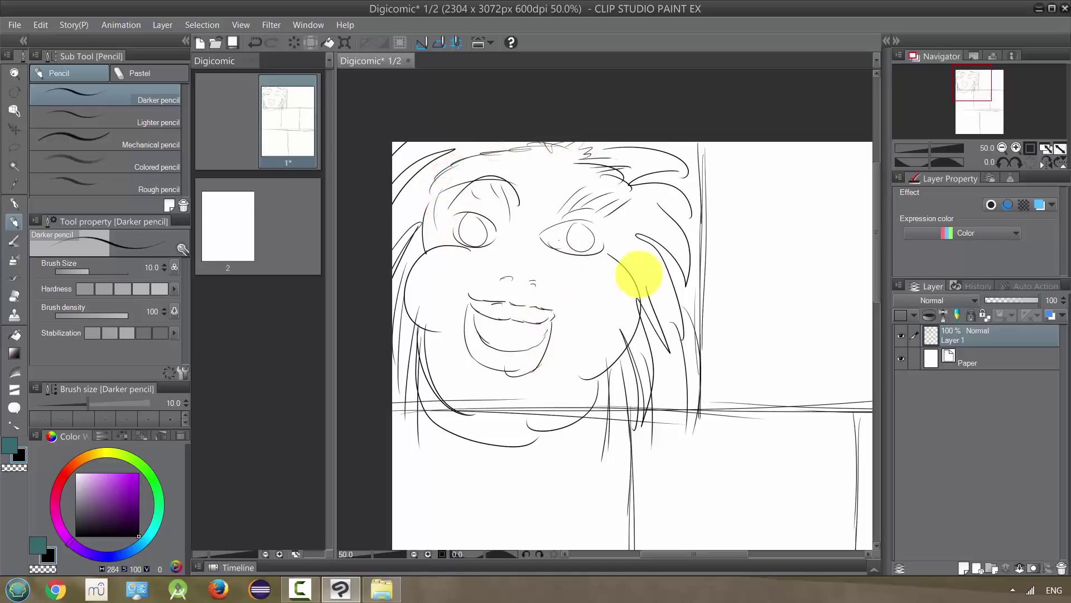
Add curved smile creases on both sides of the mouth
click(615, 301)
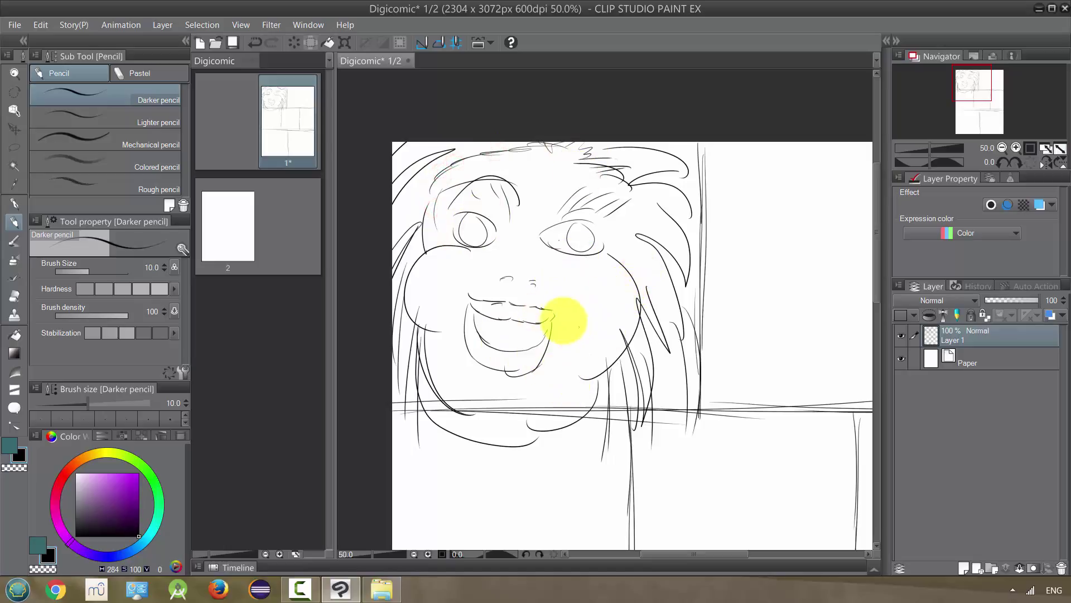
click(555, 295)
click(478, 281)
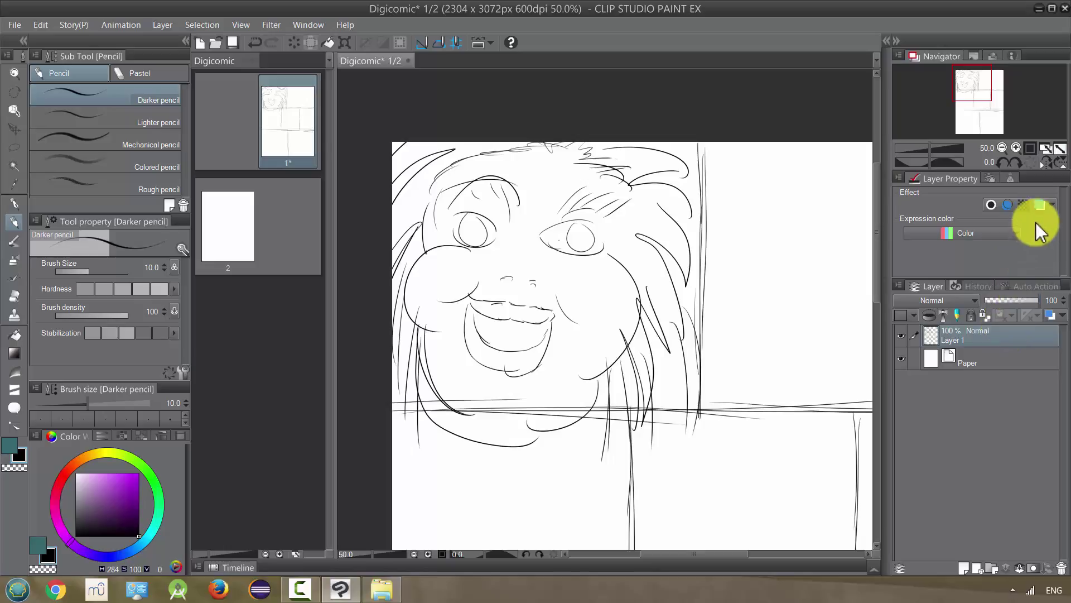
Apply a blue layer color to the sketch layer and lower its opacity to 80%
click(1039, 204)
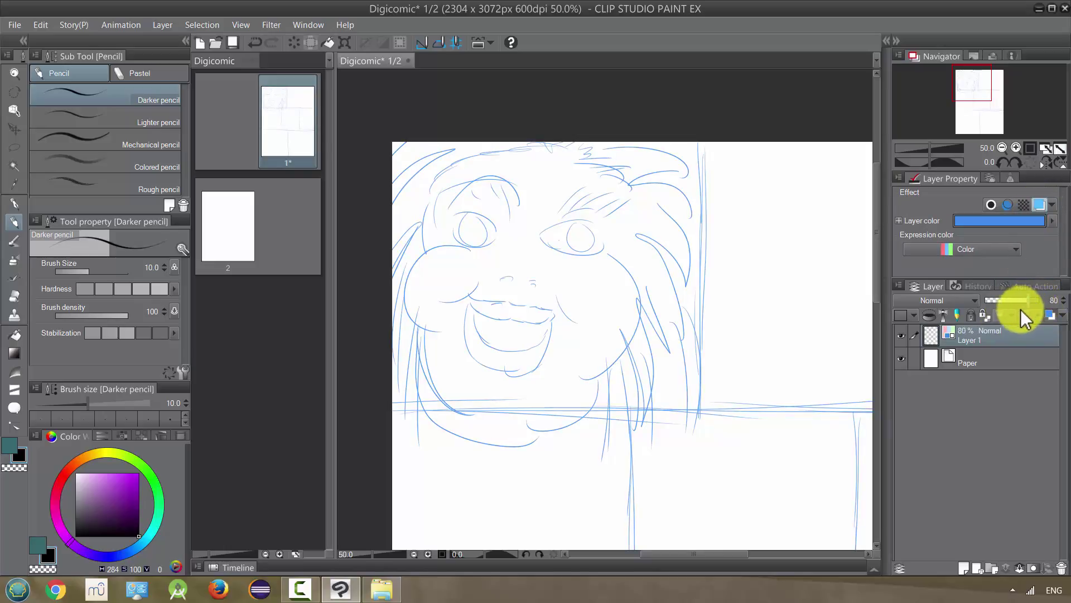
Add a new raster layer above the sketch layer and name it Ink
click(963, 568)
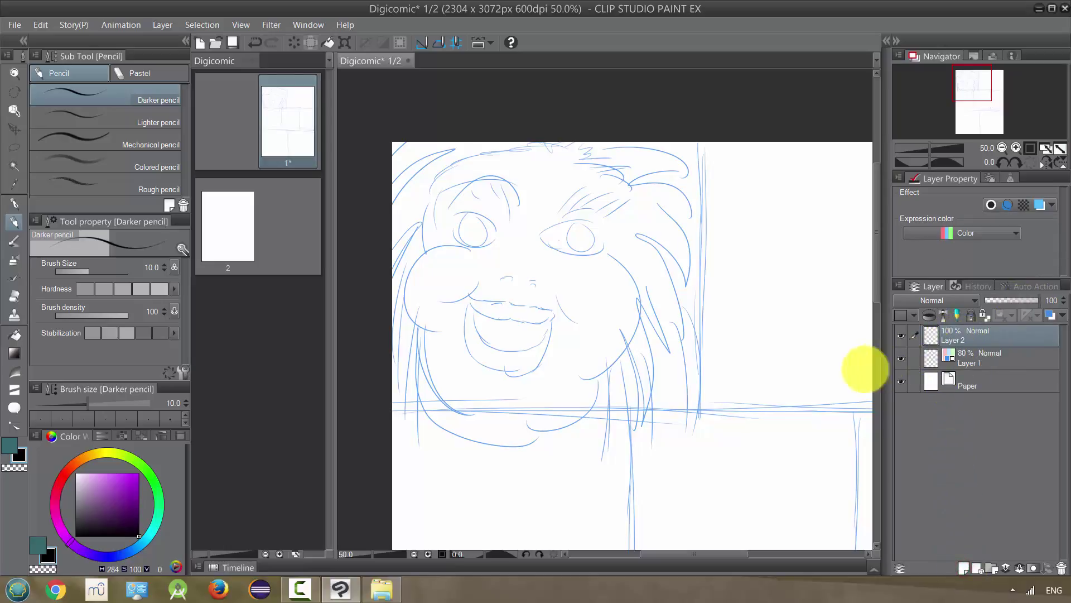
click(958, 340)
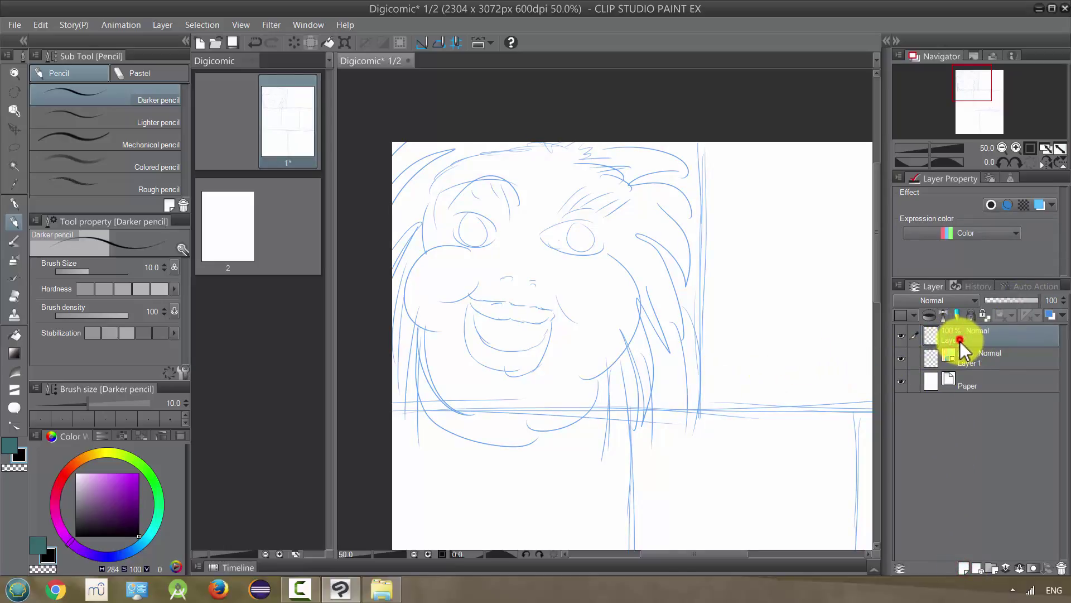
double_click(959, 339)
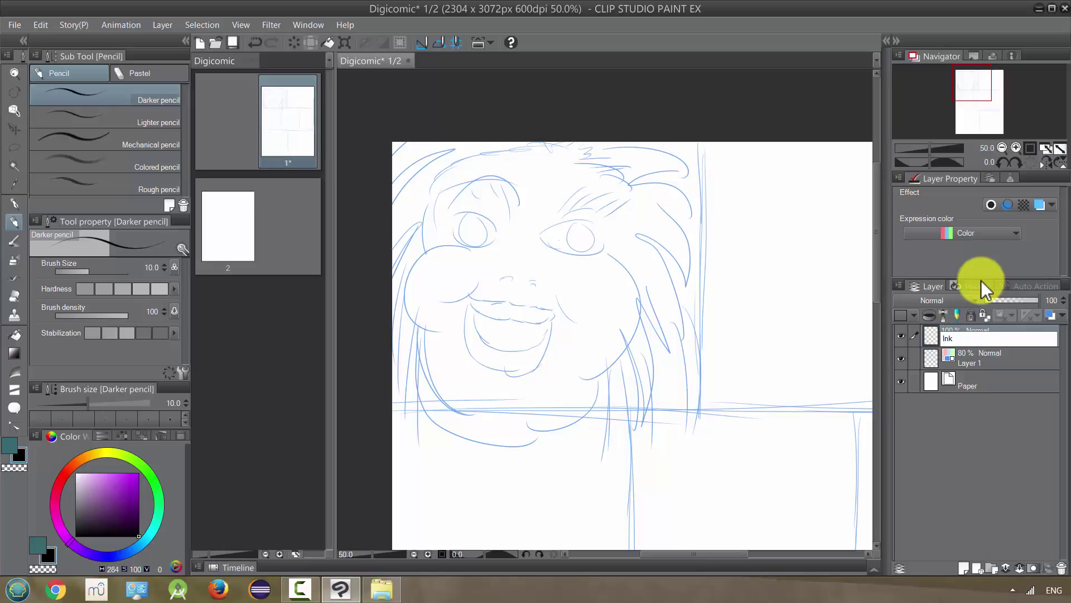
key(Return)
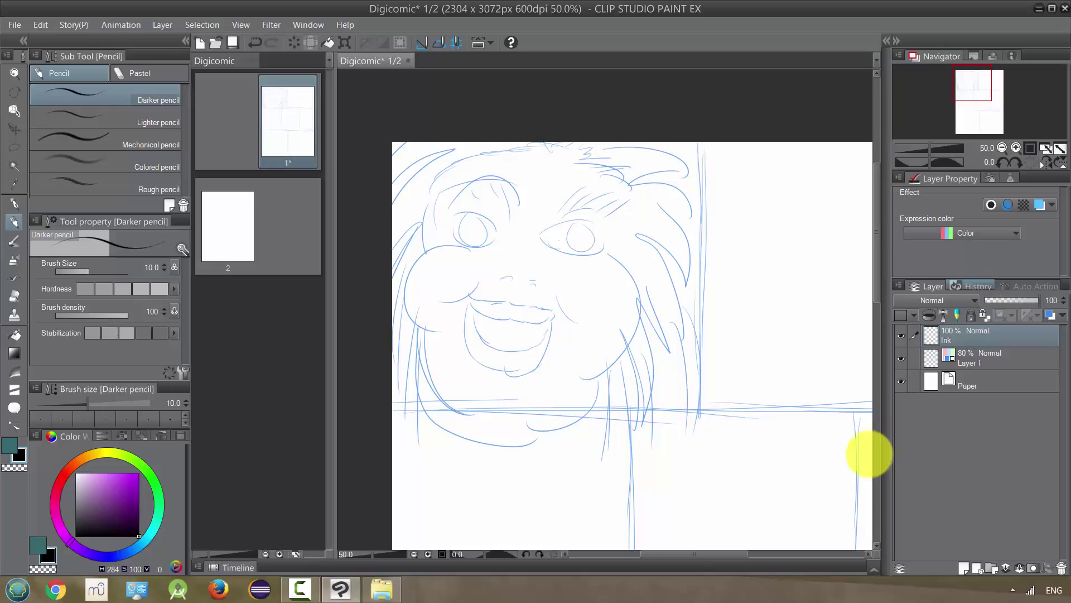
Rename the blue sketch layer as Pencils
click(970, 367)
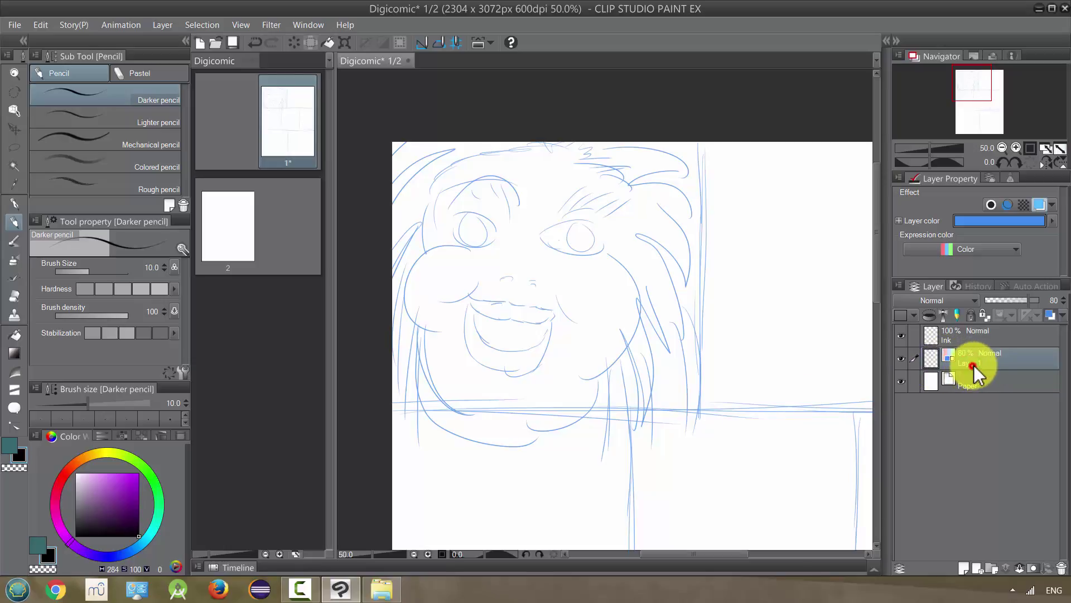
double_click(973, 363)
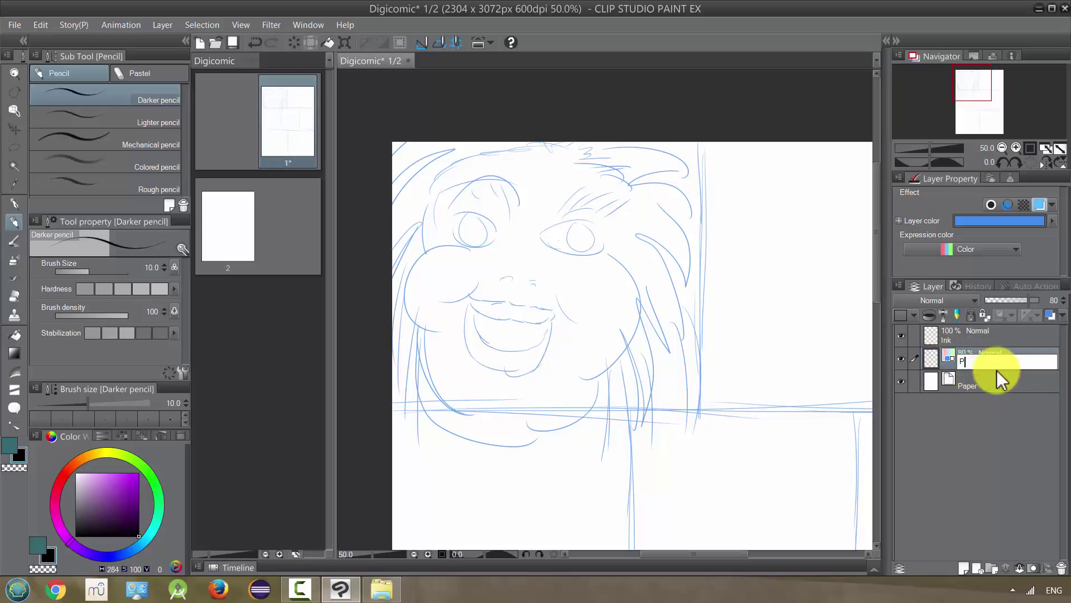
key(Escape)
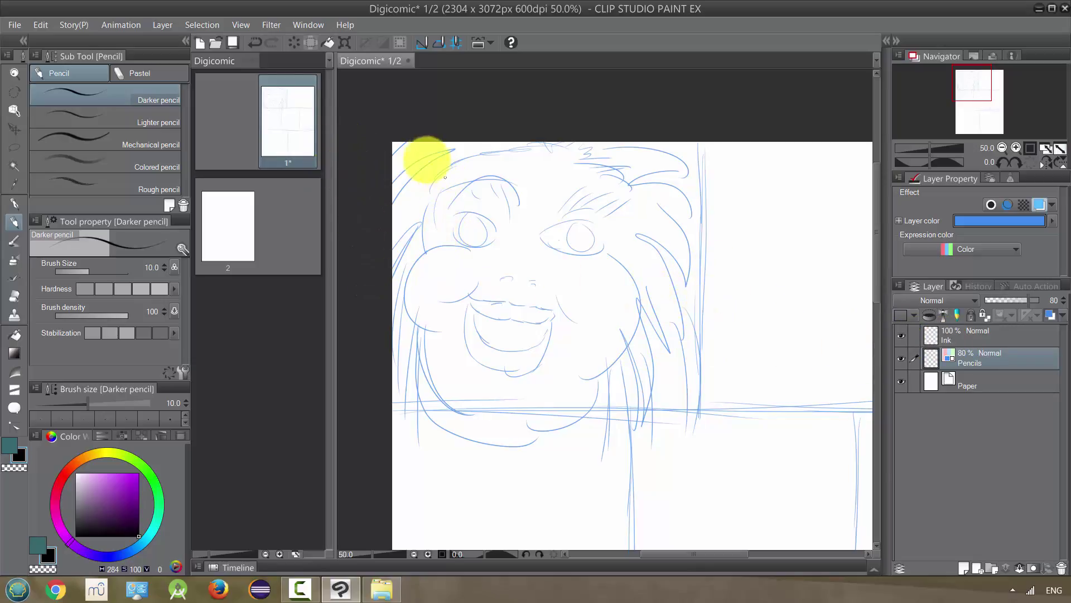
Draw a rectangle frame with a border around the whole page, just inside the page edges, as a new folder
click(15, 355)
click(14, 389)
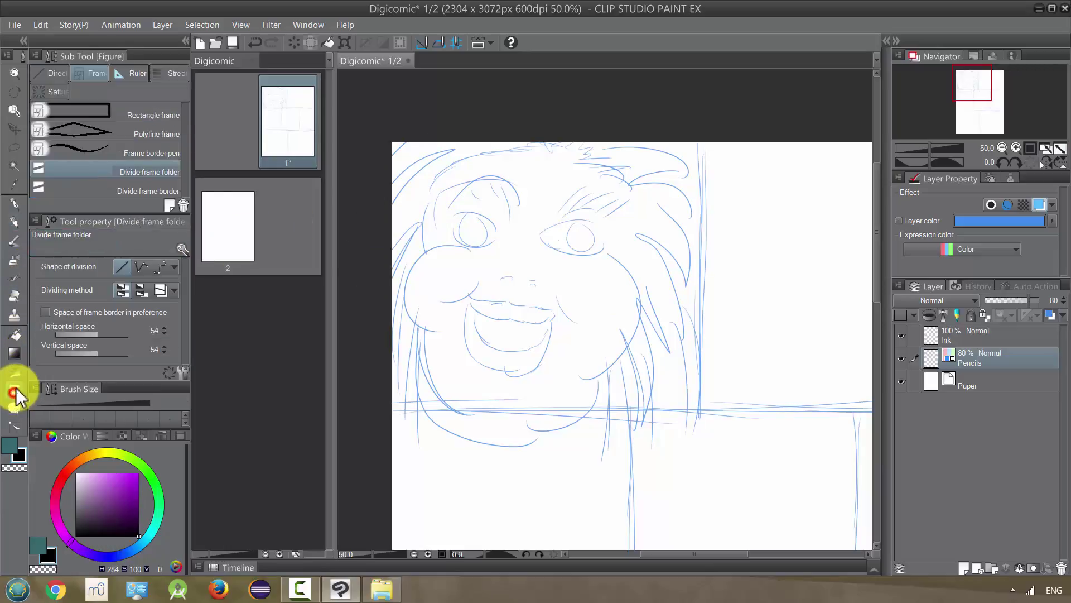
click(54, 78)
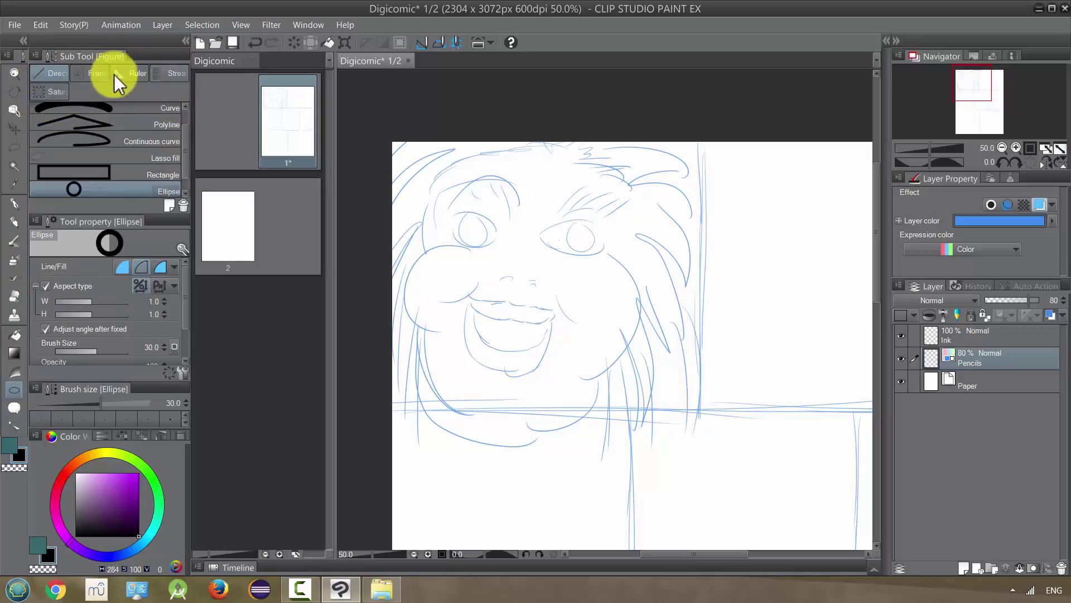
click(90, 75)
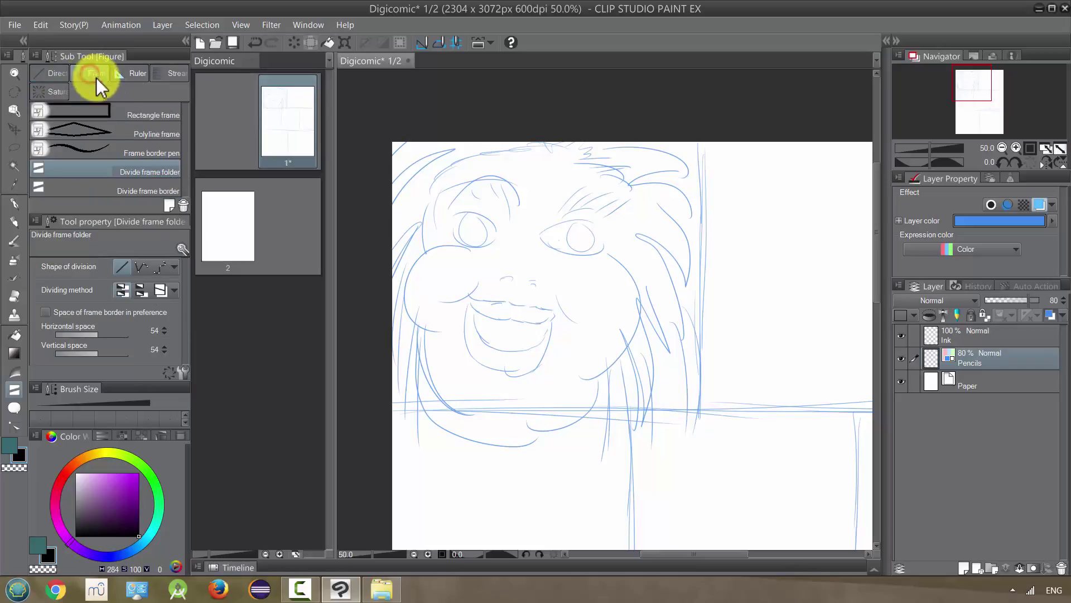
click(106, 111)
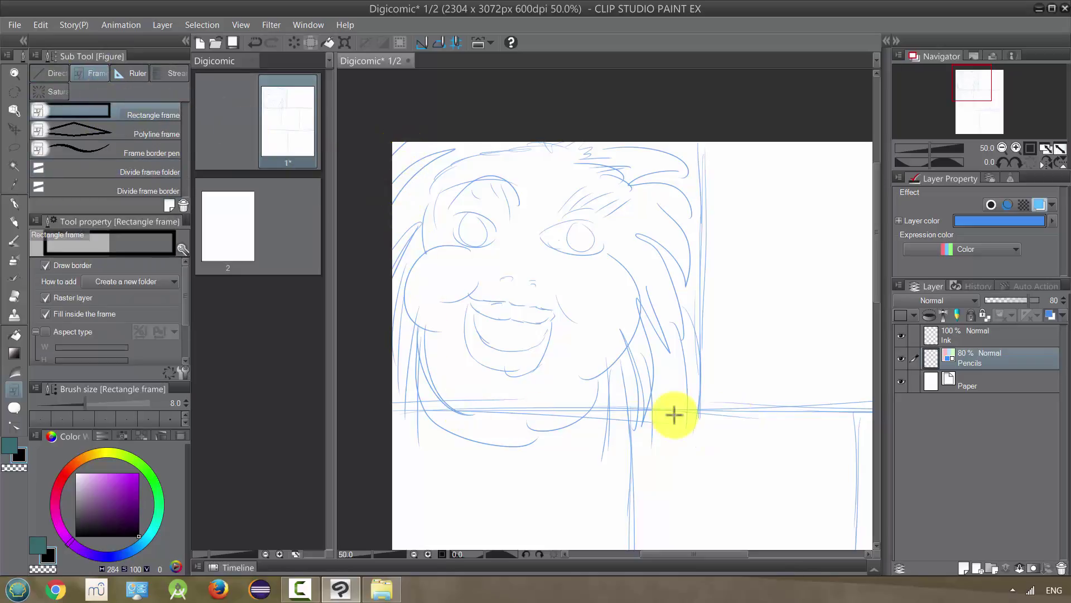
scroll(642, 332, down, 2)
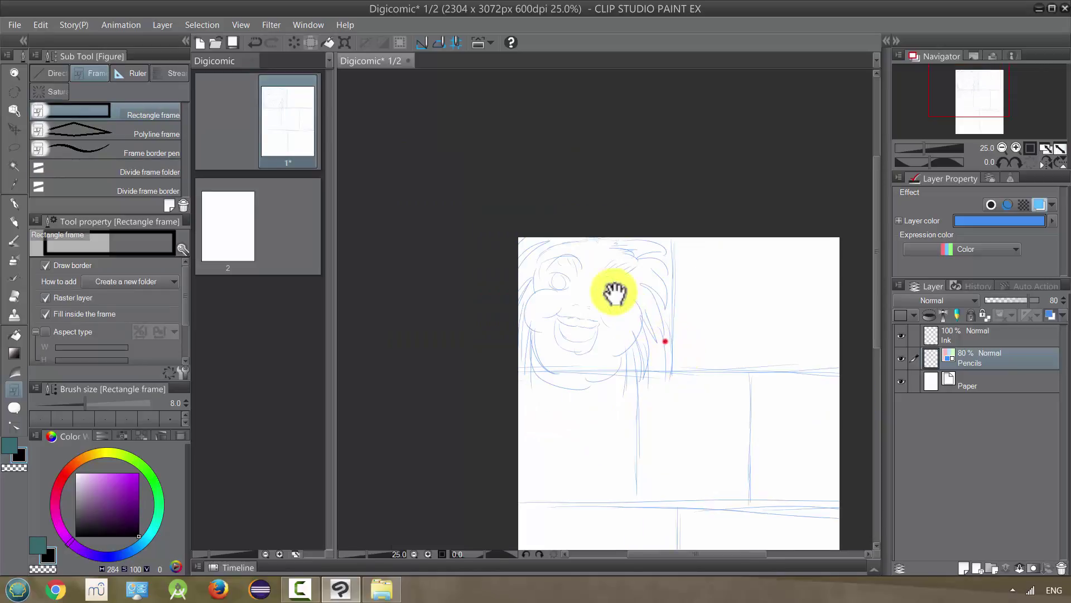
drag(586, 263, 531, 256)
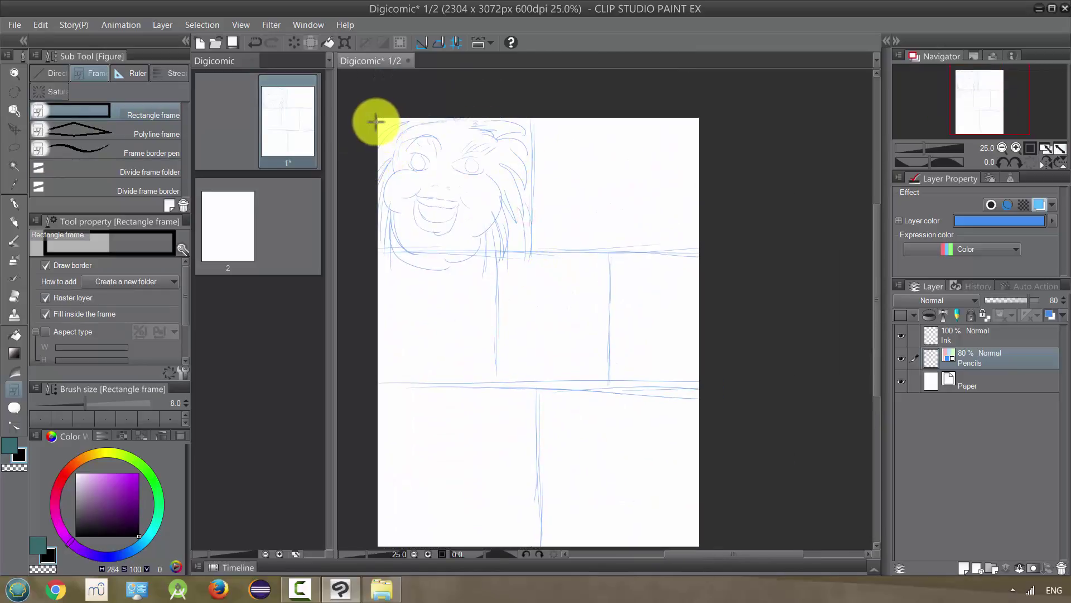
scroll(377, 114, up, 2)
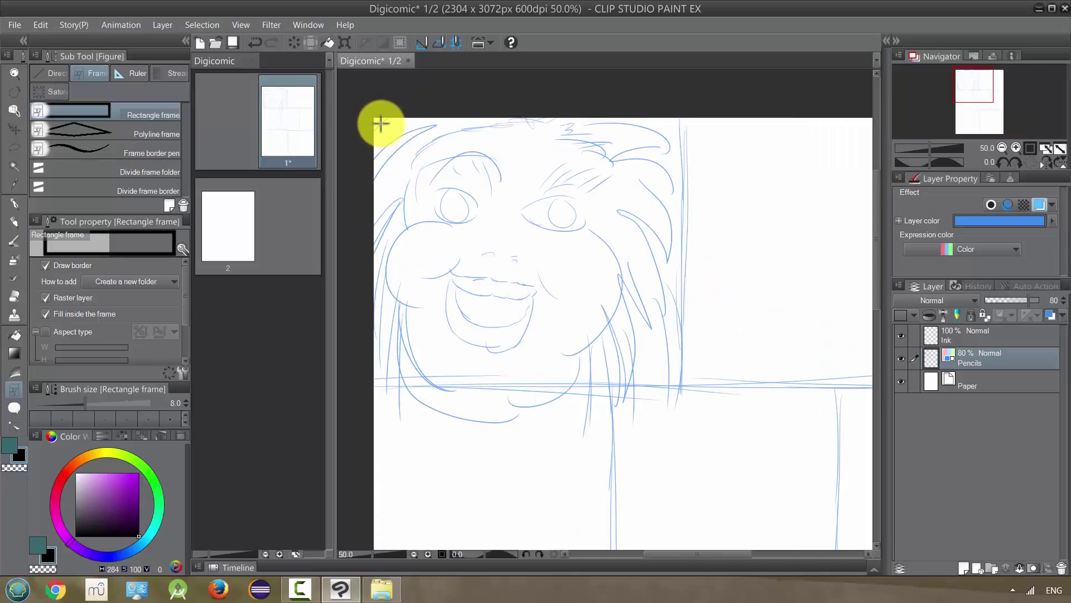
drag(380, 124, 862, 268)
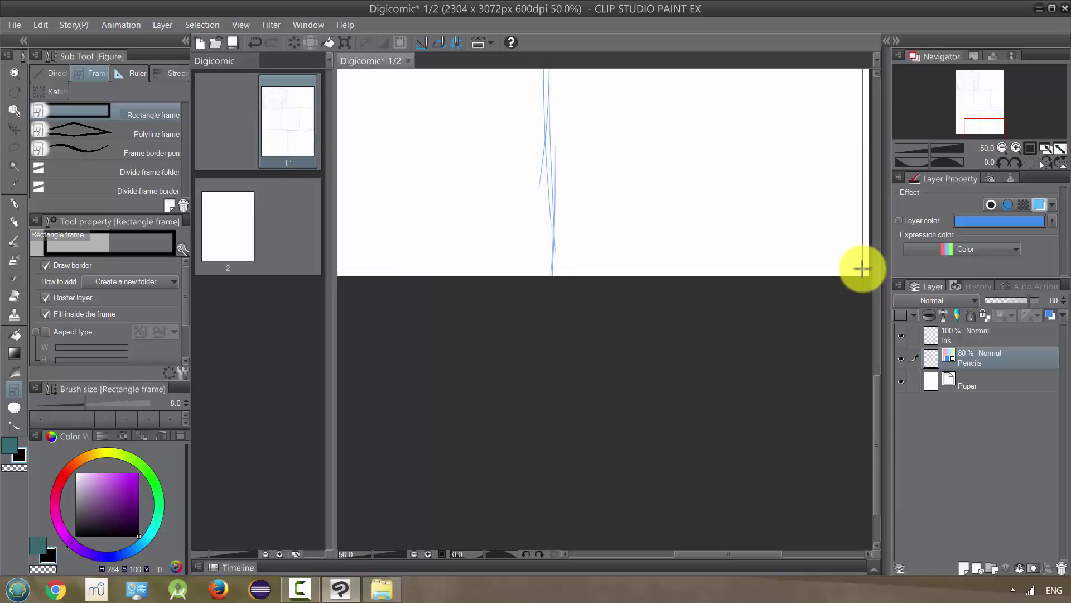
drag(859, 269, 858, 268)
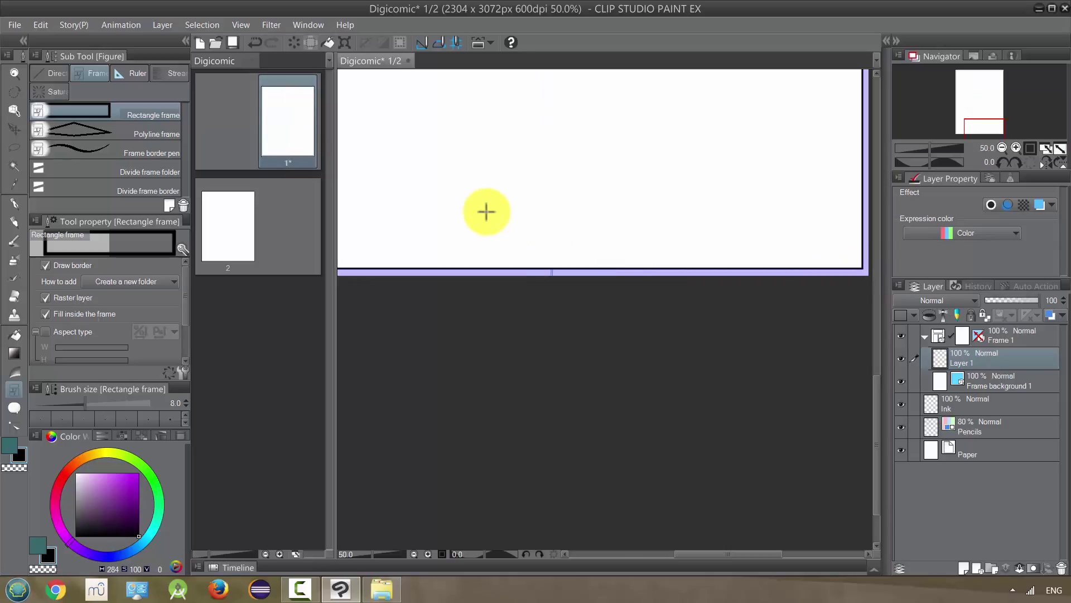
scroll(486, 211, down, 2)
key(ctrl+0)
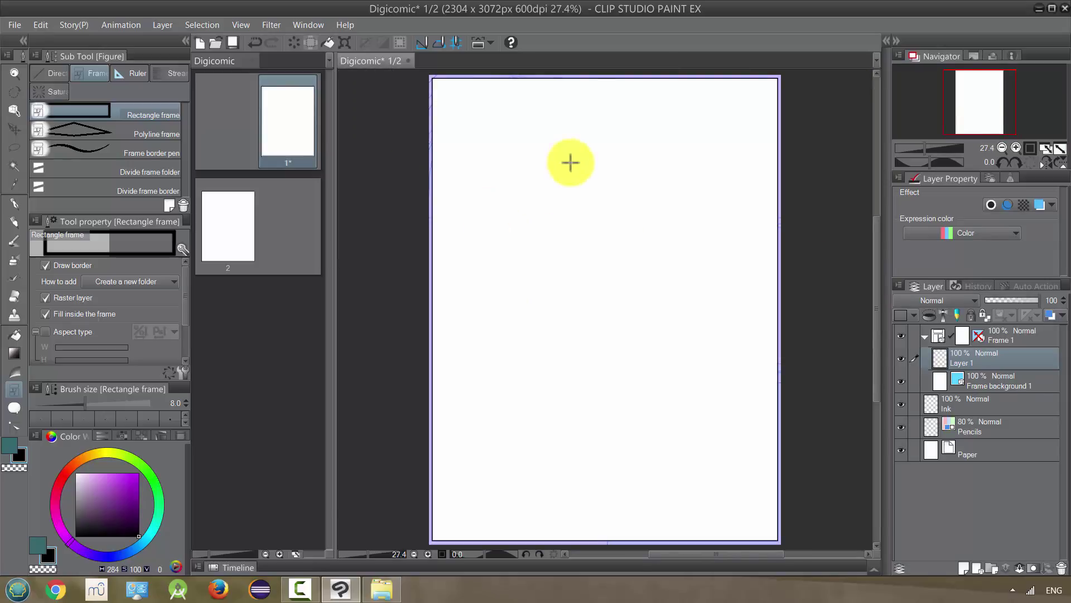
Choose Divide frame folder with straight-line division, move the Pencils layer above the frame folder, and select that folder
click(95, 172)
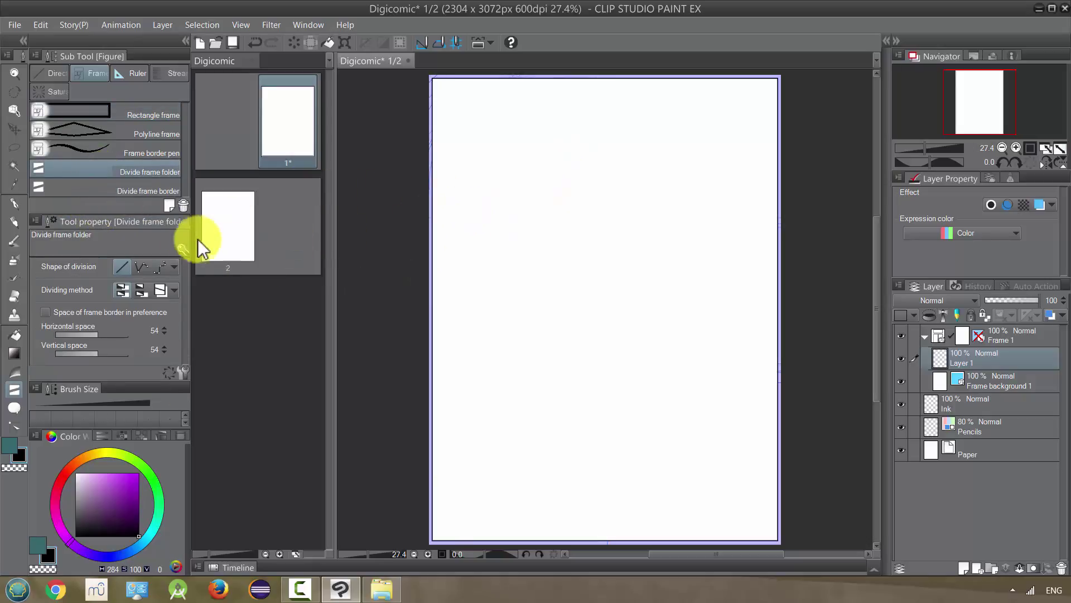
click(120, 269)
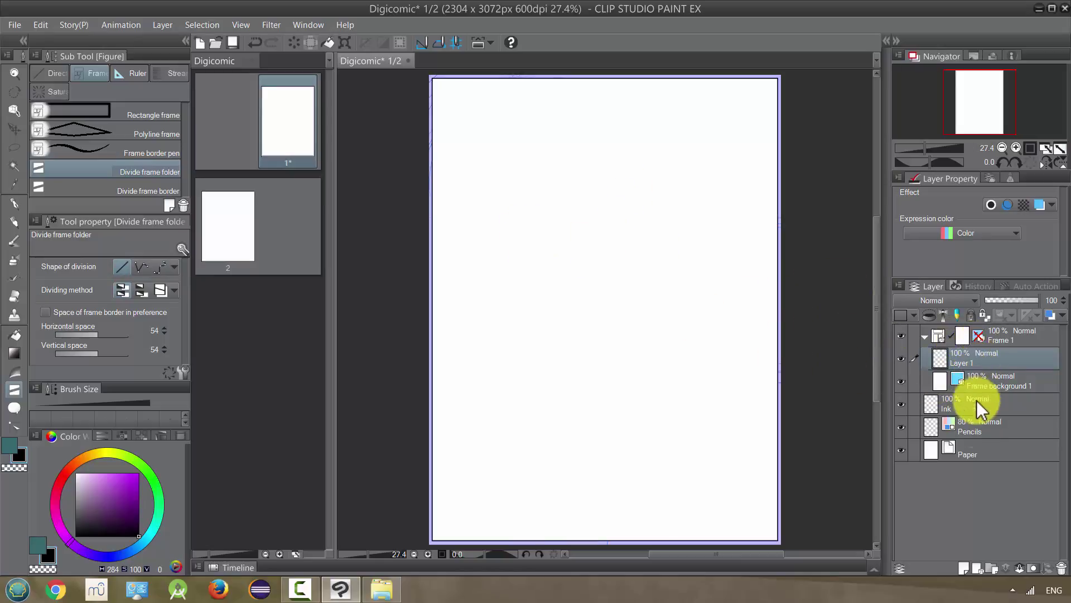
mouse_move(970, 427)
mouse_down()
mouse_move(956, 358)
mouse_move(968, 340)
mouse_move(958, 342)
mouse_up()
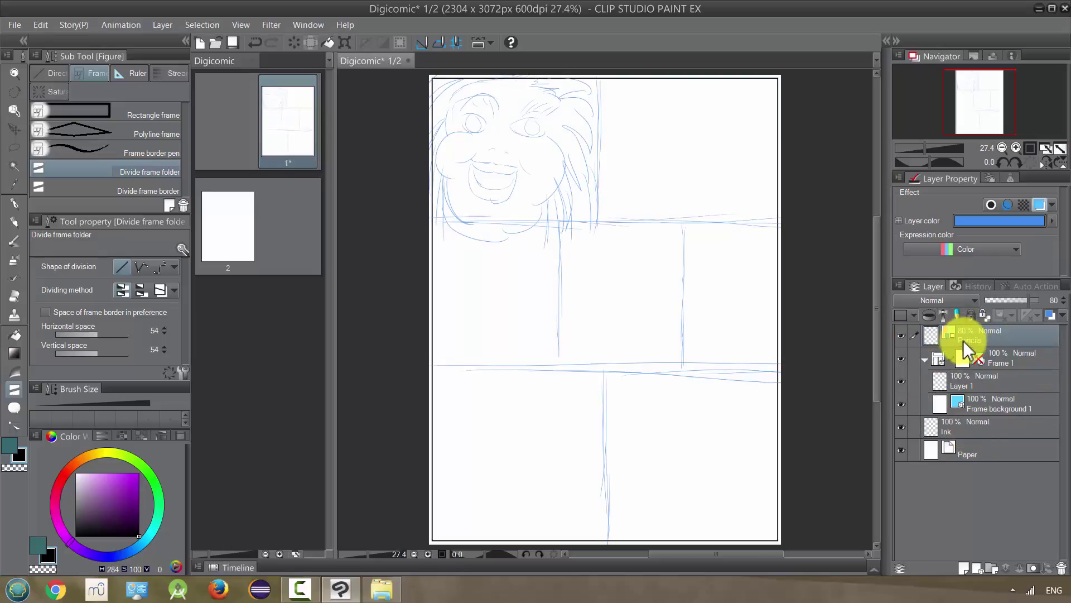
click(999, 361)
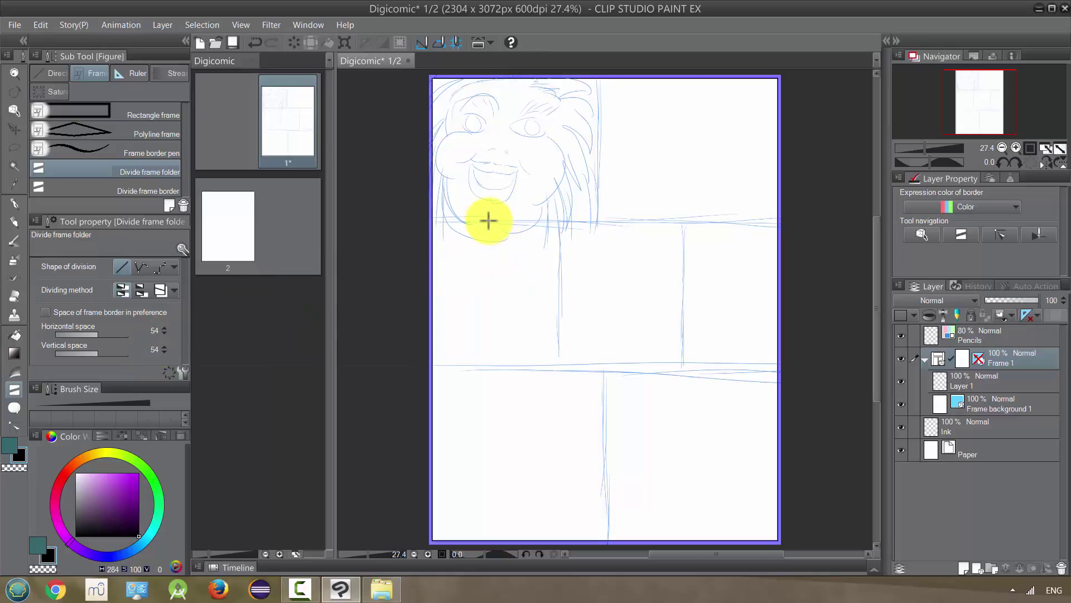
Undo a trial split of the page frame and set the horizontal and vertical dividing space to 40
drag(488, 220, 528, 218)
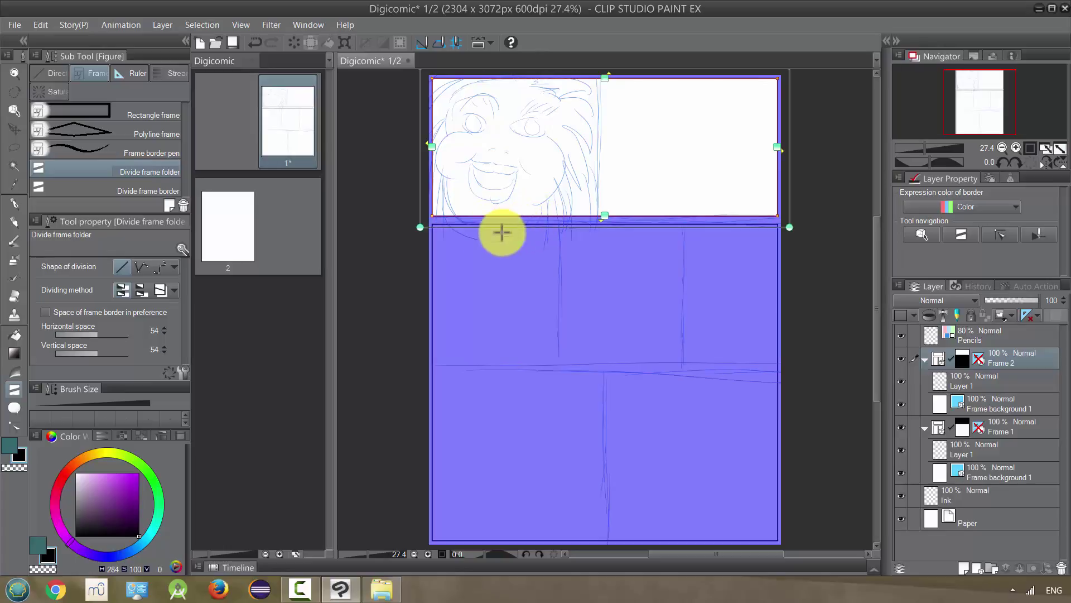
key(ctrl+z)
click(155, 330)
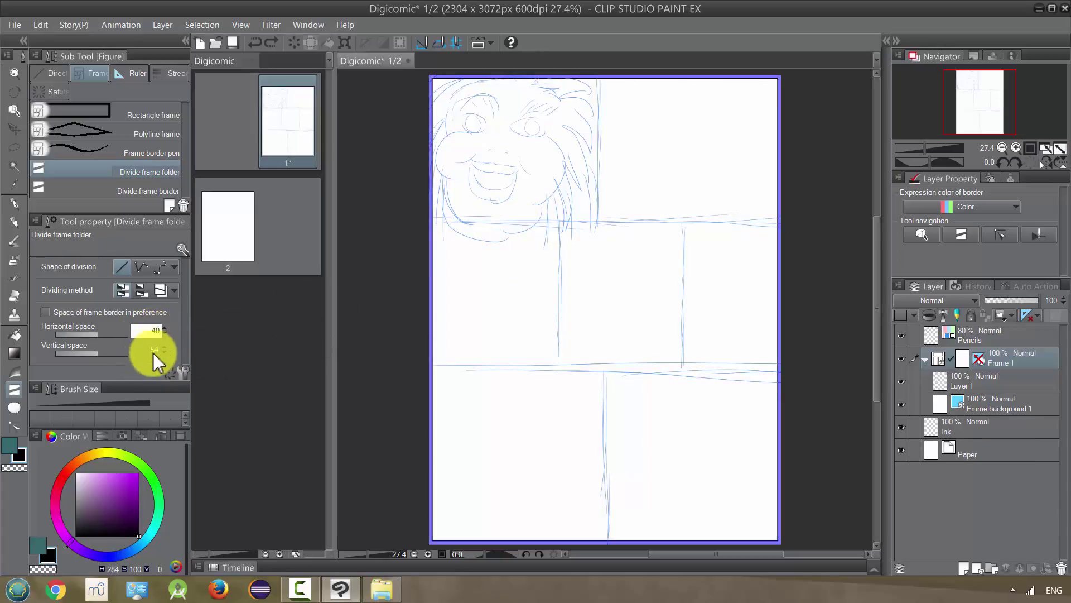
click(156, 349)
text(40)
click(223, 333)
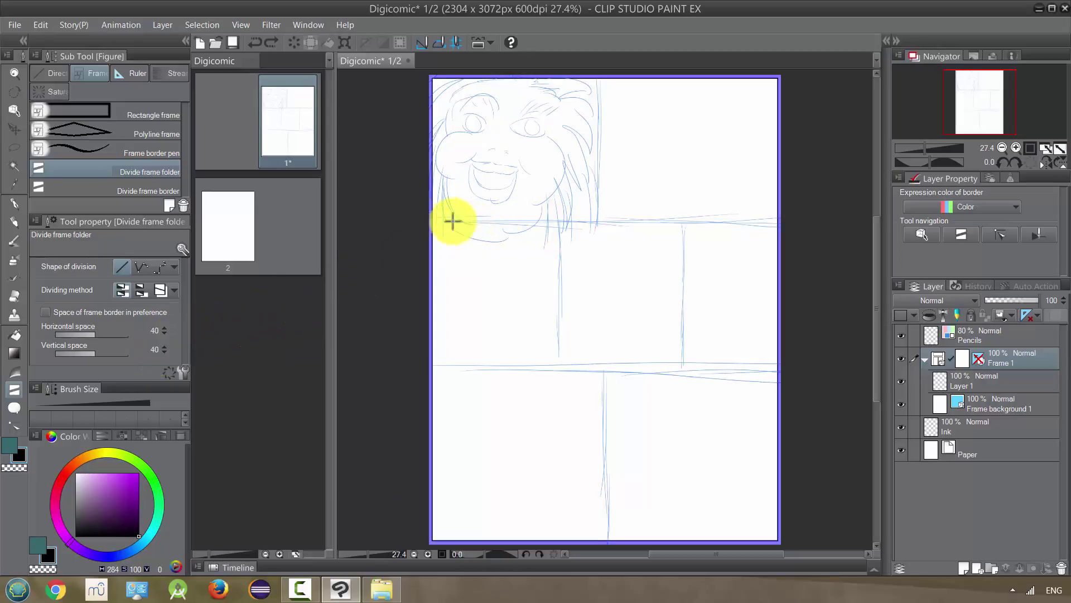
Divide the page frame along the sketched layout lines into two top panels, three middle panels and two bottom panels
drag(476, 221, 545, 218)
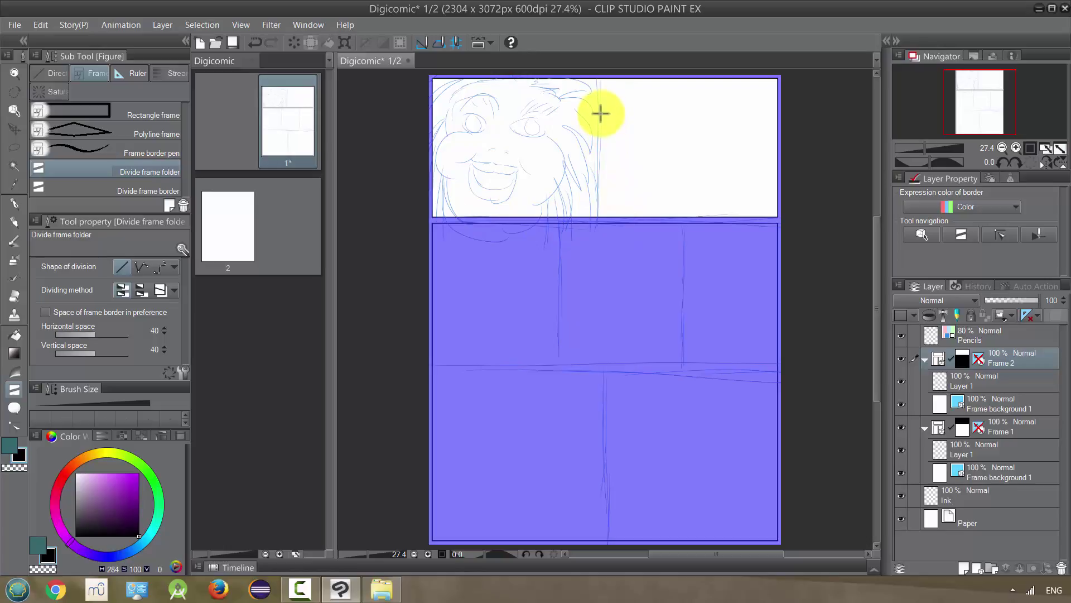
drag(599, 105, 597, 223)
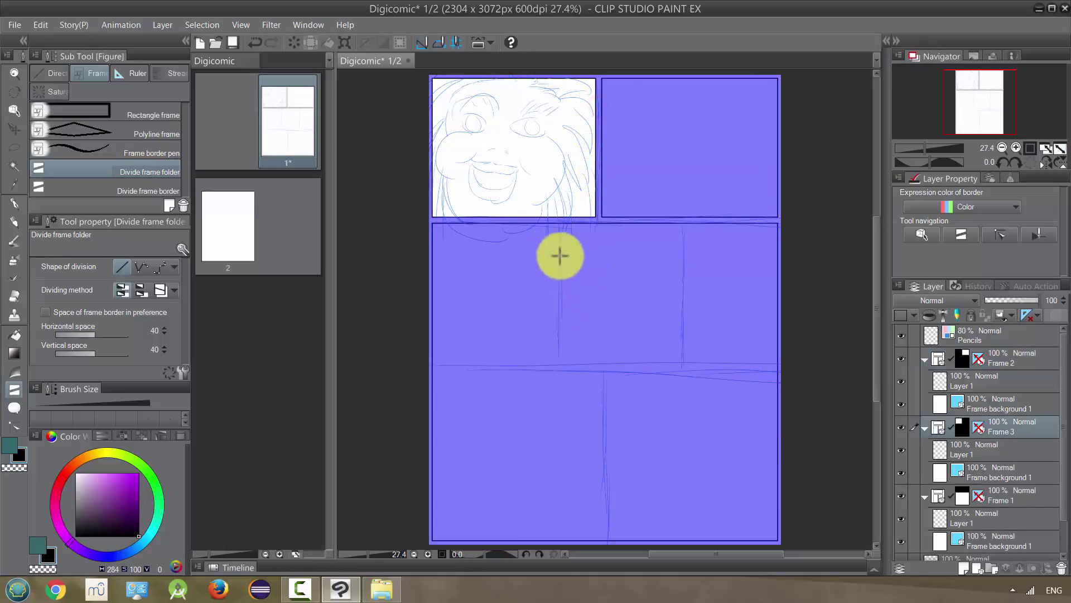
drag(477, 371, 563, 366)
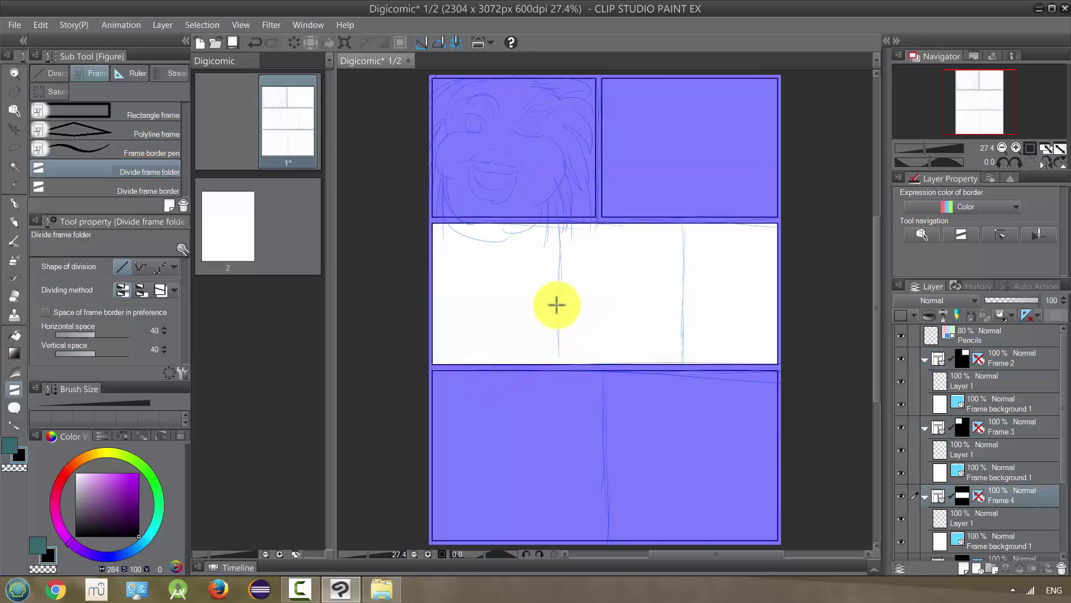
drag(560, 283, 584, 329)
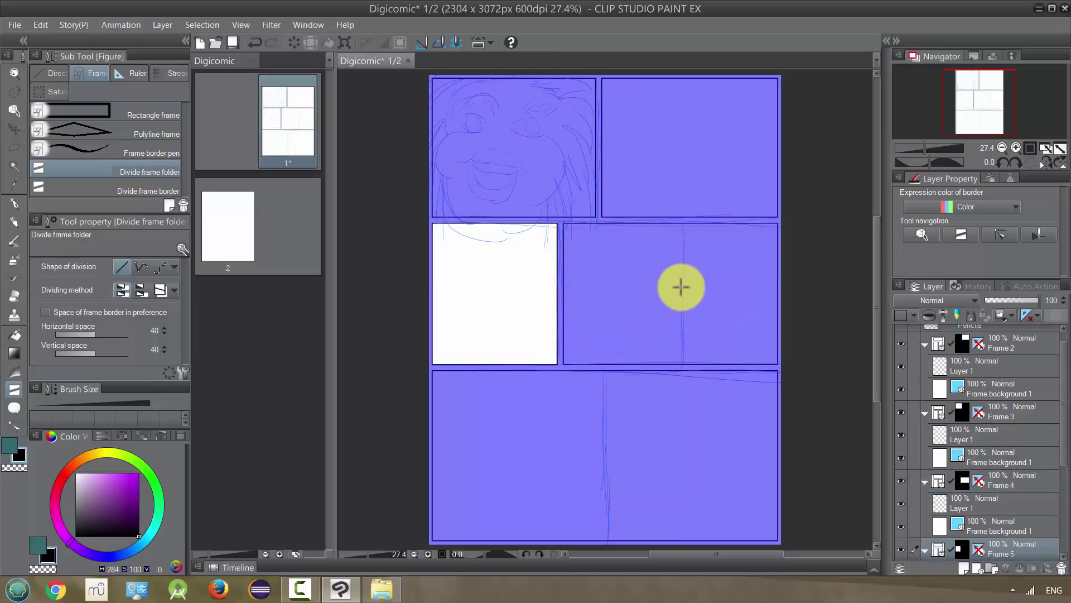
drag(682, 276, 669, 303)
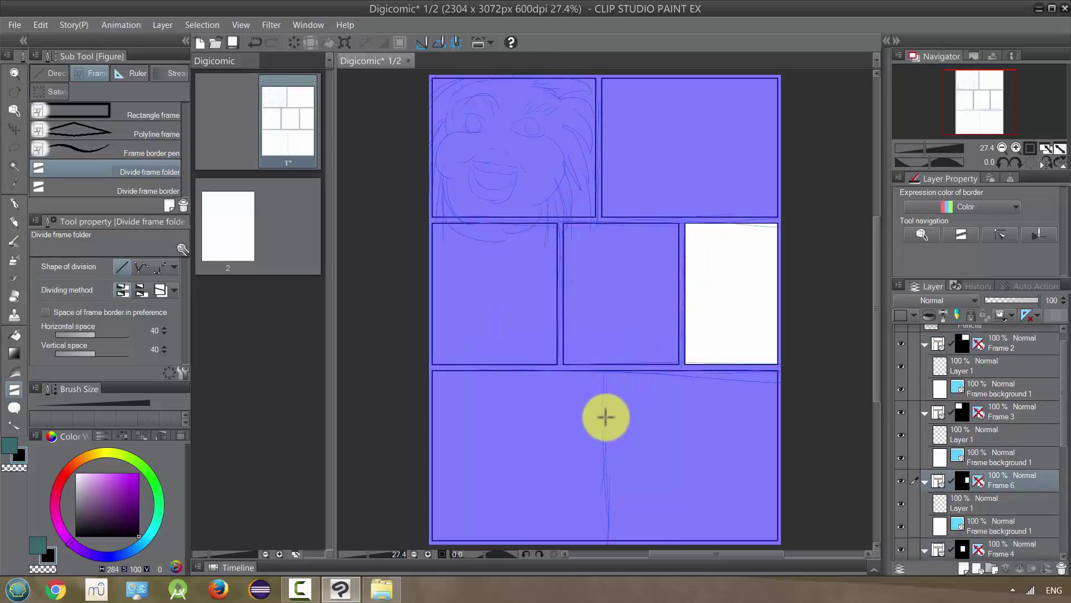
drag(605, 406, 624, 420)
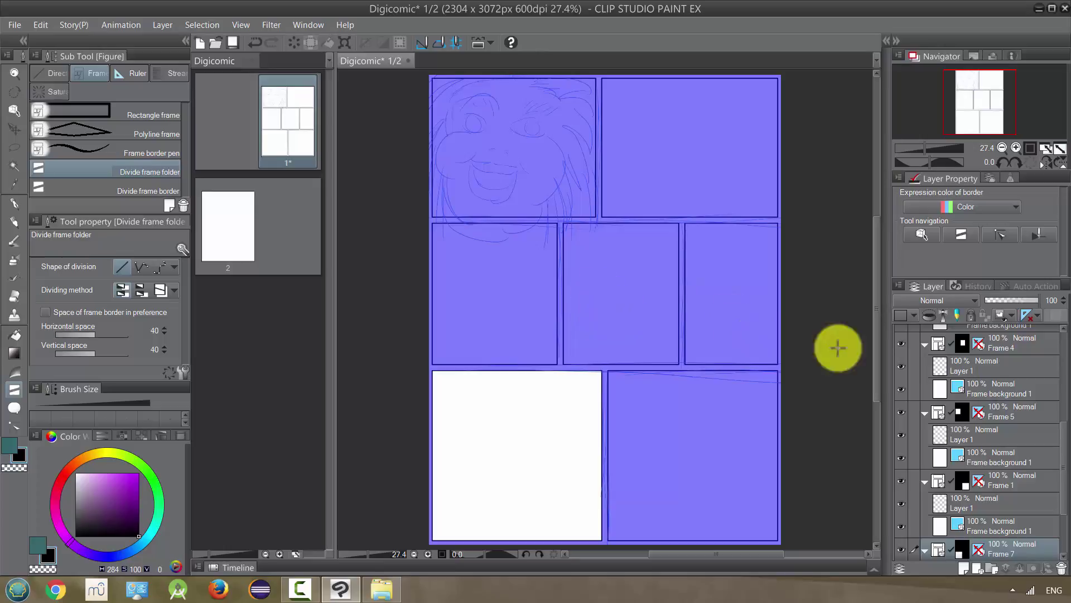
Move the Pencils layer into the face panel's Frame 3 folder, beneath its Layer 1, and select that Layer 1
scroll(1063, 446, down, 3)
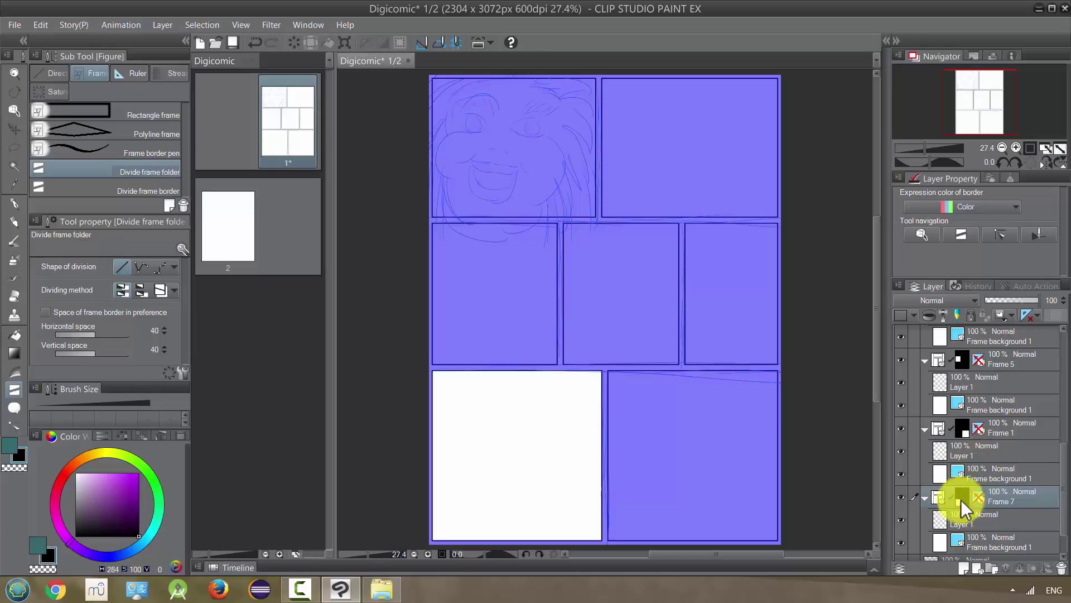
drag(1063, 449, 1068, 339)
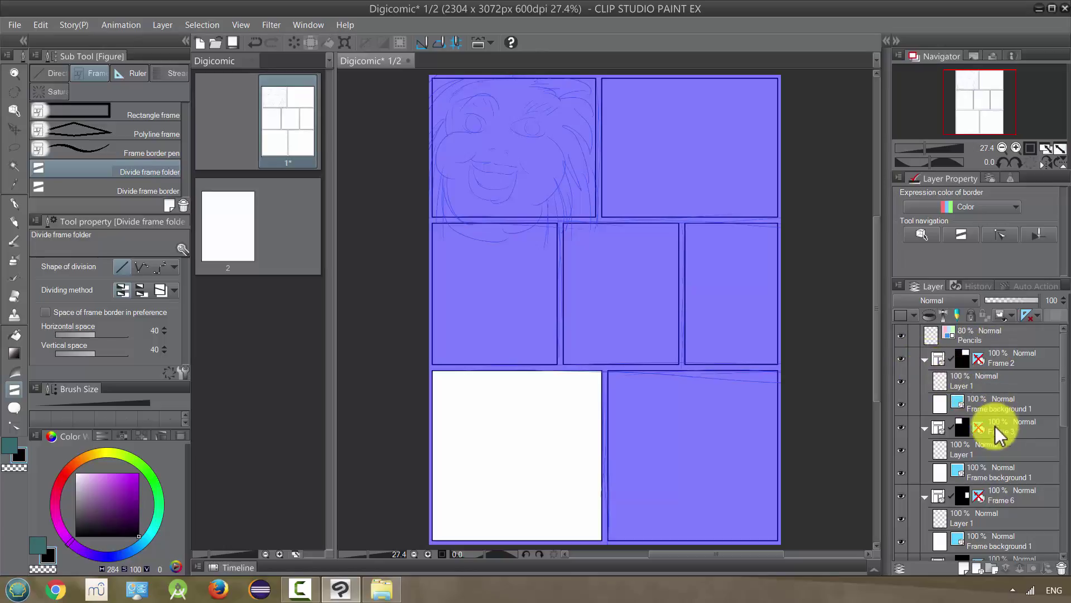
click(972, 453)
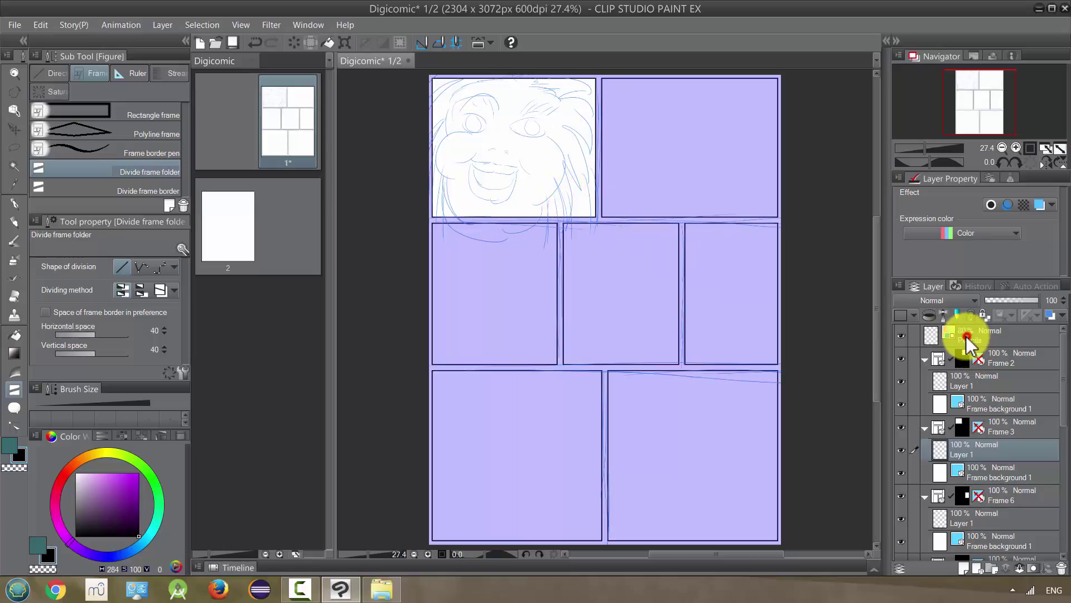
mouse_move(967, 343)
mouse_down()
mouse_move(976, 371)
mouse_move(967, 453)
mouse_up()
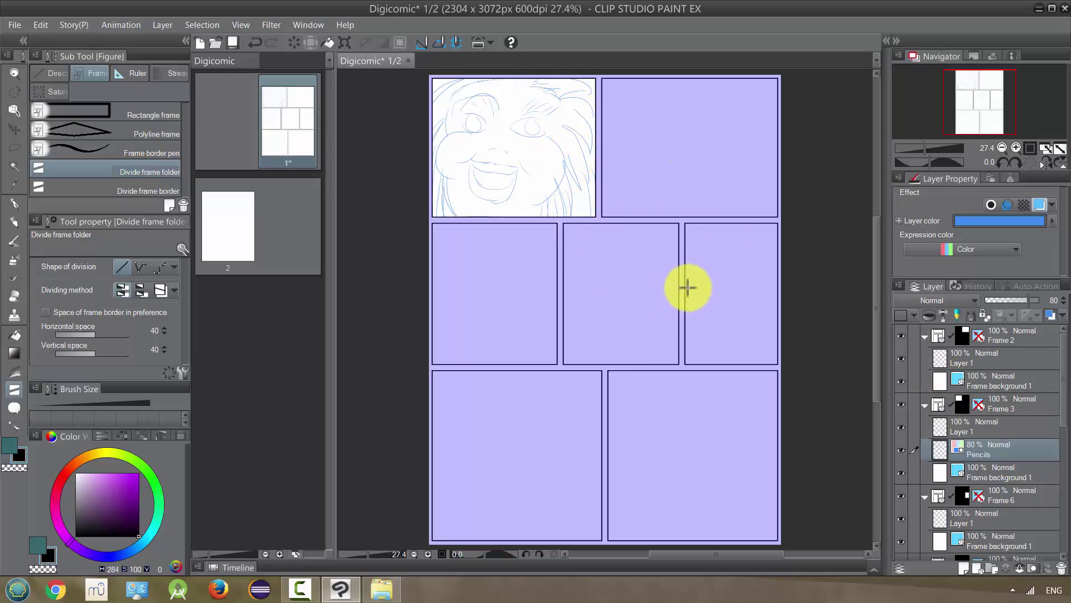
click(967, 428)
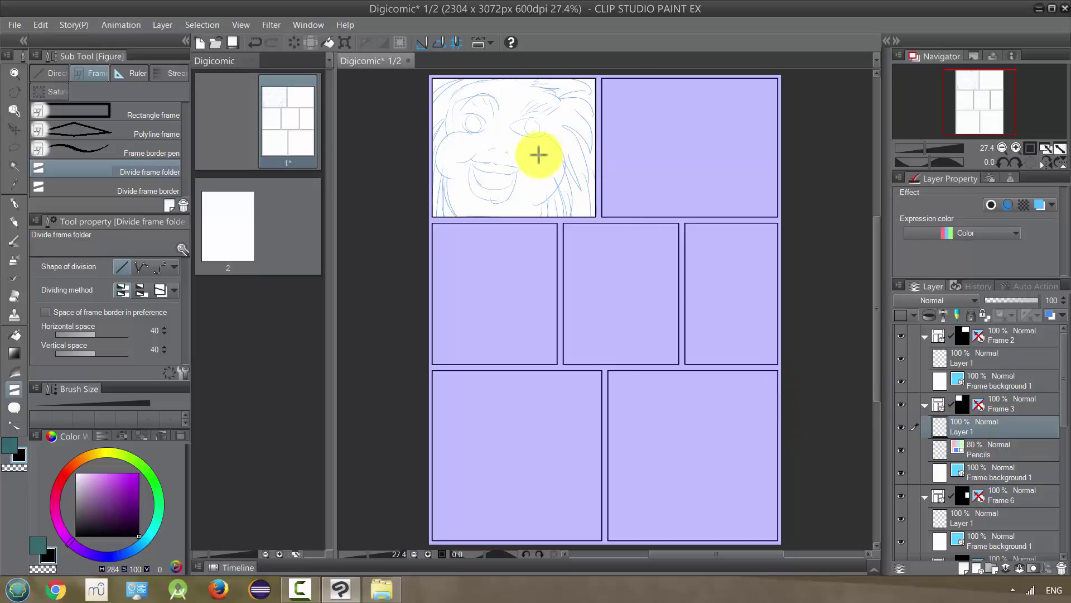
Choose the G-pen and set its brush size to 13.6 for inking the face panel
scroll(539, 153, up, 4)
drag(537, 166, 641, 299)
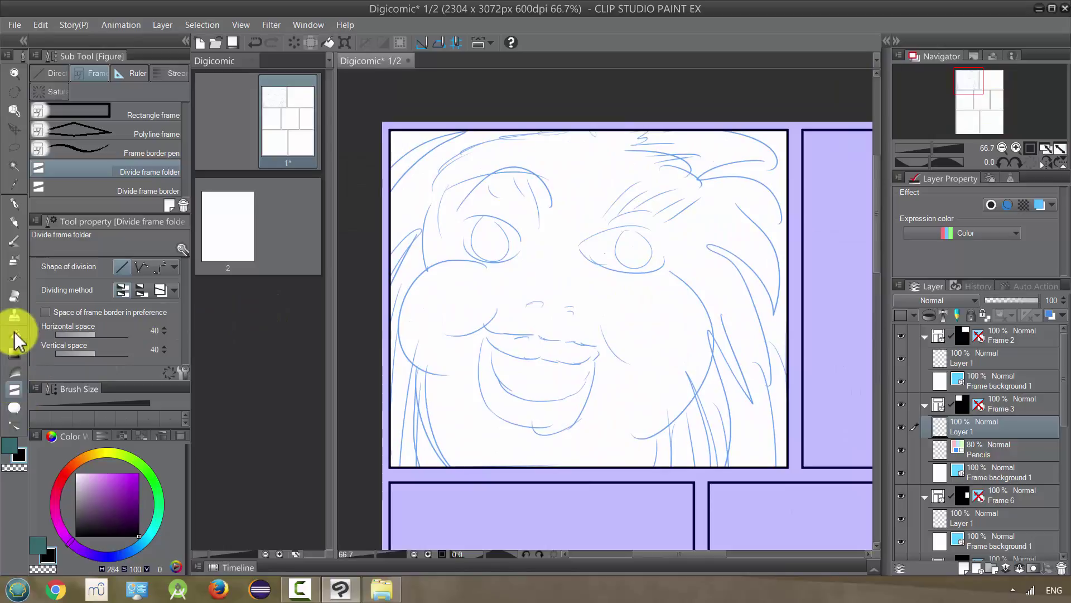
click(16, 202)
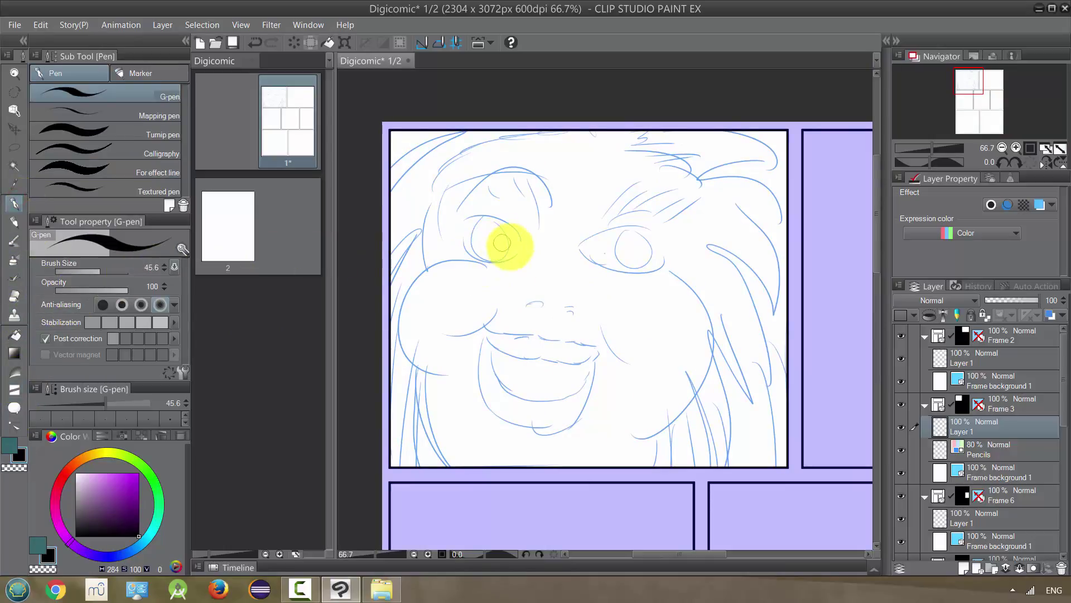
mouse_move(90, 270)
mouse_down()
mouse_move(101, 275)
mouse_move(91, 271)
mouse_up()
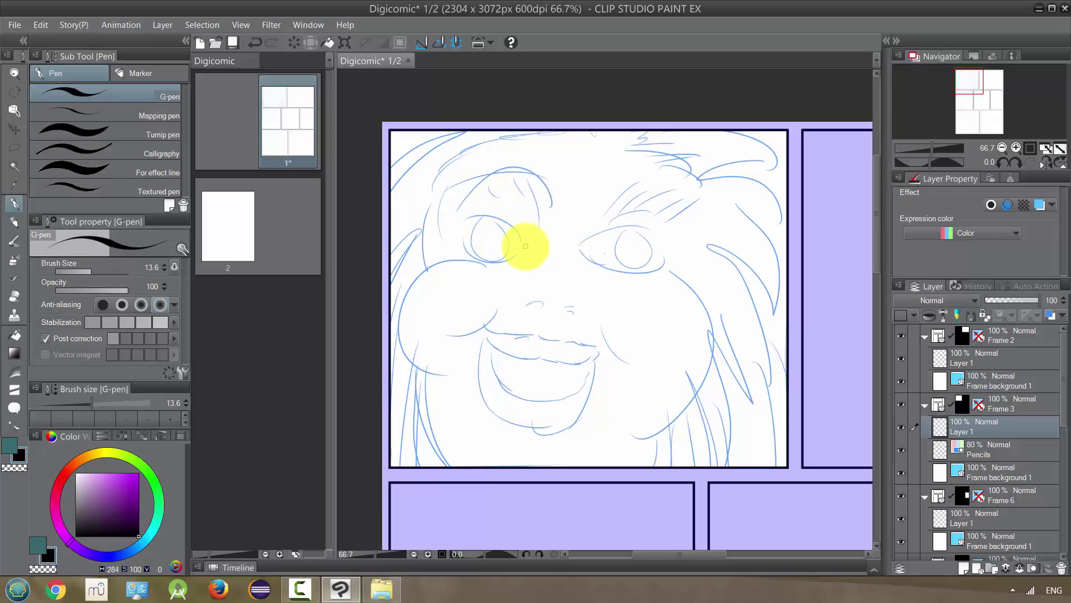
Ink the outlines and round irises of both eyes over the blue pencil sketch
mouse_move(521, 246)
mouse_down()
mouse_move(507, 222)
mouse_move(446, 235)
mouse_up()
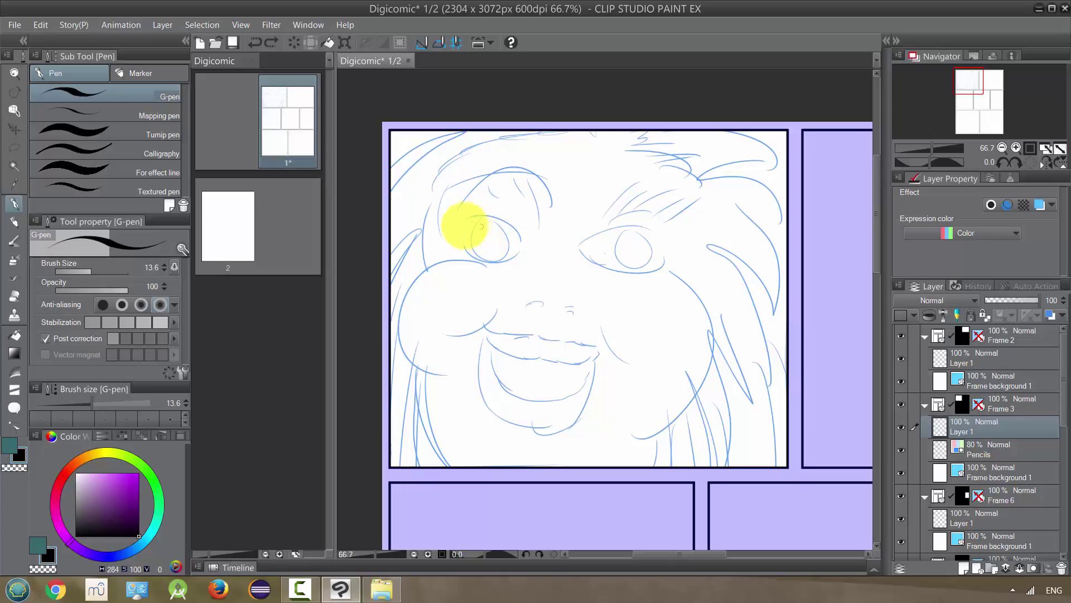
mouse_move(452, 229)
mouse_down()
mouse_move(539, 228)
mouse_move(461, 214)
mouse_move(473, 257)
mouse_move(528, 221)
mouse_move(660, 237)
mouse_up()
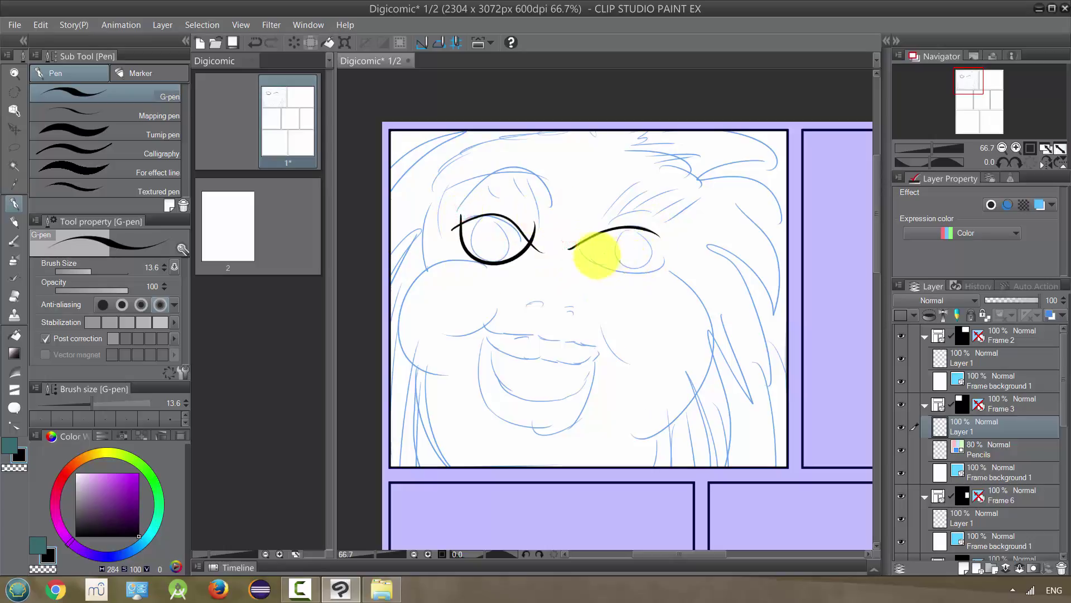
mouse_move(573, 246)
mouse_down()
mouse_move(581, 255)
mouse_move(680, 221)
mouse_move(662, 216)
mouse_move(677, 267)
mouse_up()
drag(661, 215, 681, 269)
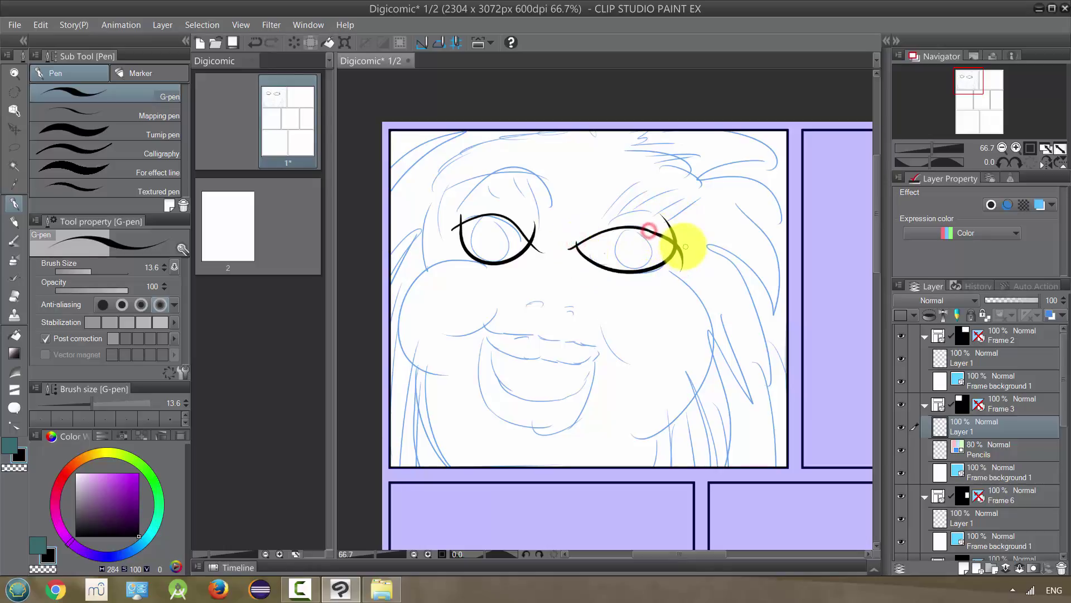
drag(663, 217, 678, 272)
drag(626, 228, 639, 237)
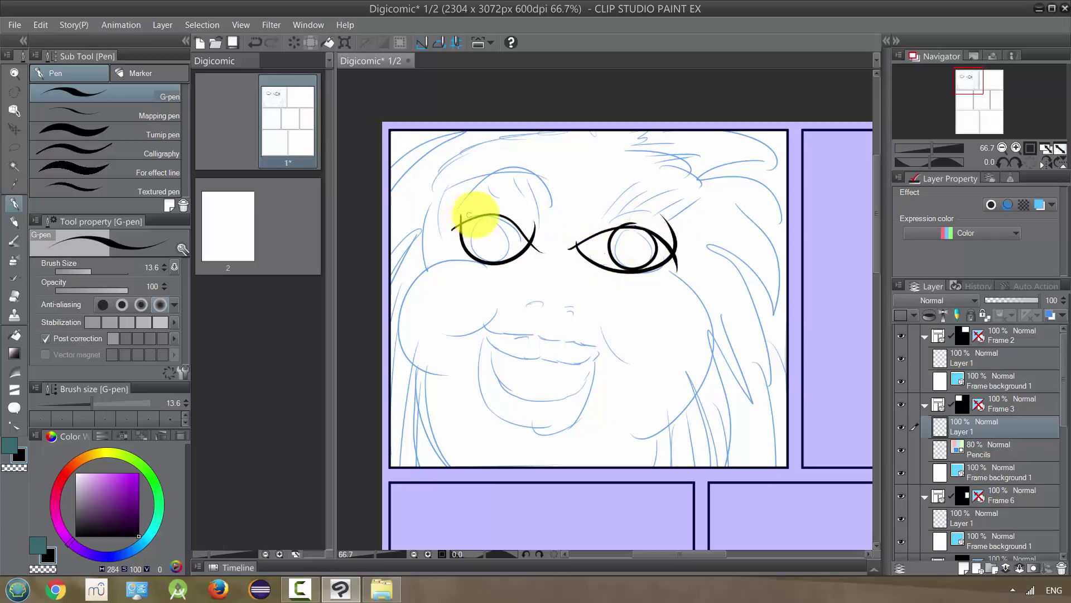
drag(490, 210, 502, 216)
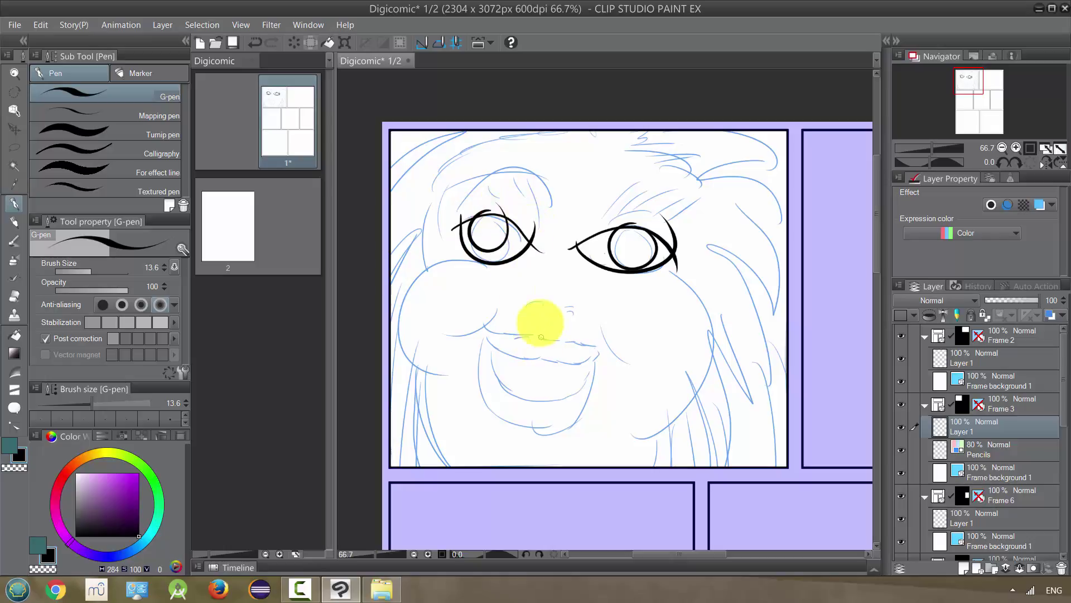
Ink the nostrils, the open mouth, the bulging left cheek and the smile creases beside the mouth
mouse_move(526, 305)
mouse_down()
mouse_move(572, 311)
mouse_move(535, 334)
mouse_move(600, 340)
mouse_move(586, 397)
mouse_move(565, 424)
mouse_move(495, 409)
mouse_move(480, 348)
mouse_move(493, 330)
mouse_move(531, 335)
mouse_move(482, 328)
mouse_move(507, 353)
mouse_move(567, 360)
mouse_move(594, 351)
mouse_move(541, 399)
mouse_move(513, 394)
mouse_move(492, 359)
mouse_up()
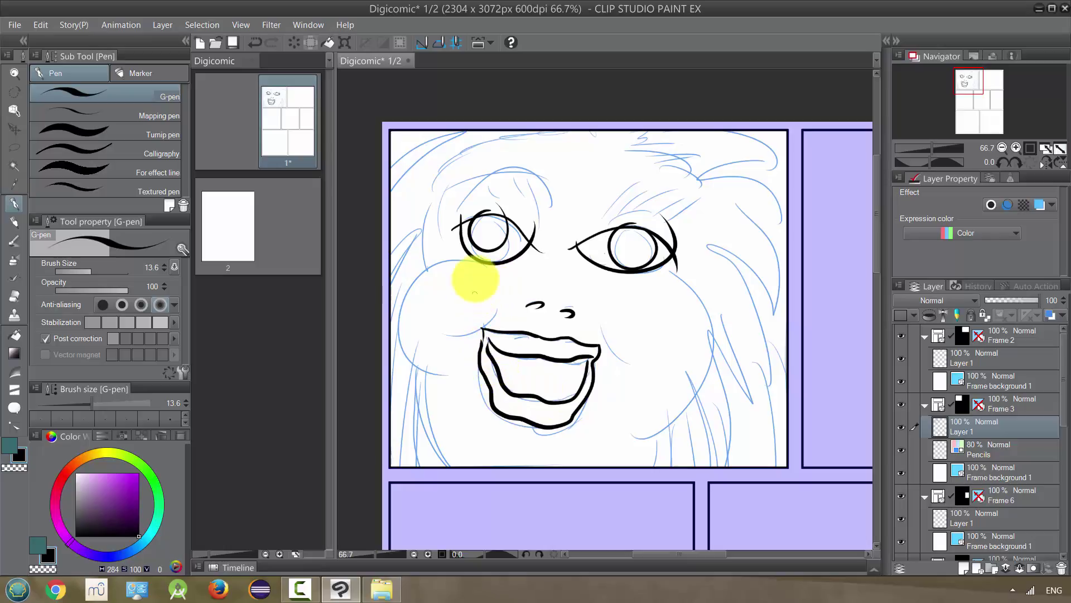
mouse_move(490, 268)
mouse_down()
mouse_move(402, 290)
mouse_move(398, 308)
mouse_up()
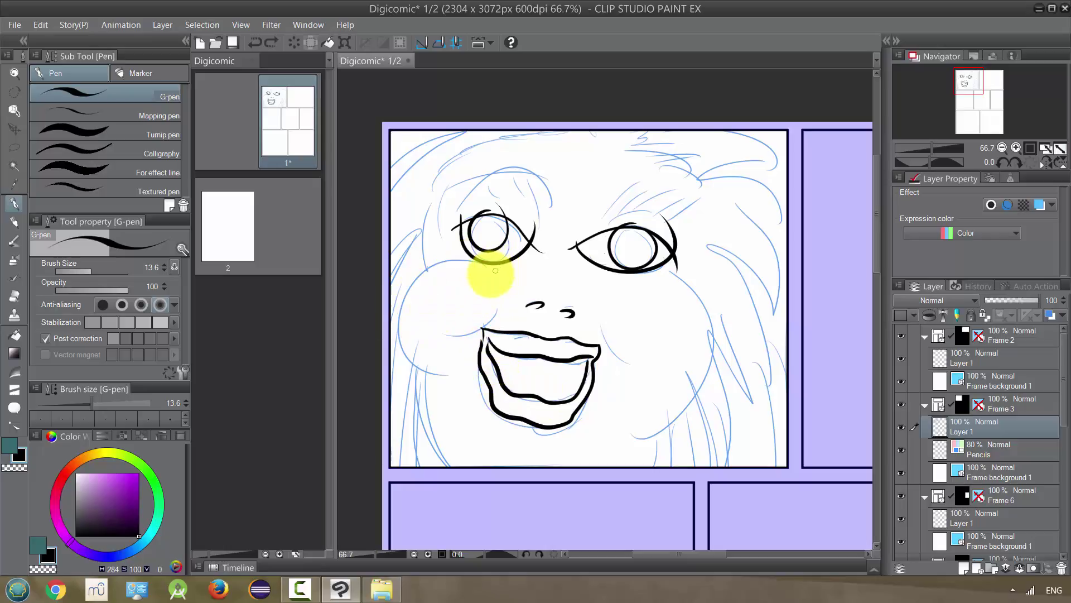
drag(490, 271, 441, 373)
key(ctrl+z)
mouse_move(480, 262)
mouse_down()
mouse_move(410, 284)
mouse_move(443, 372)
mouse_up()
drag(501, 305, 452, 334)
key(ctrl+z)
drag(500, 305, 483, 330)
drag(600, 326, 636, 358)
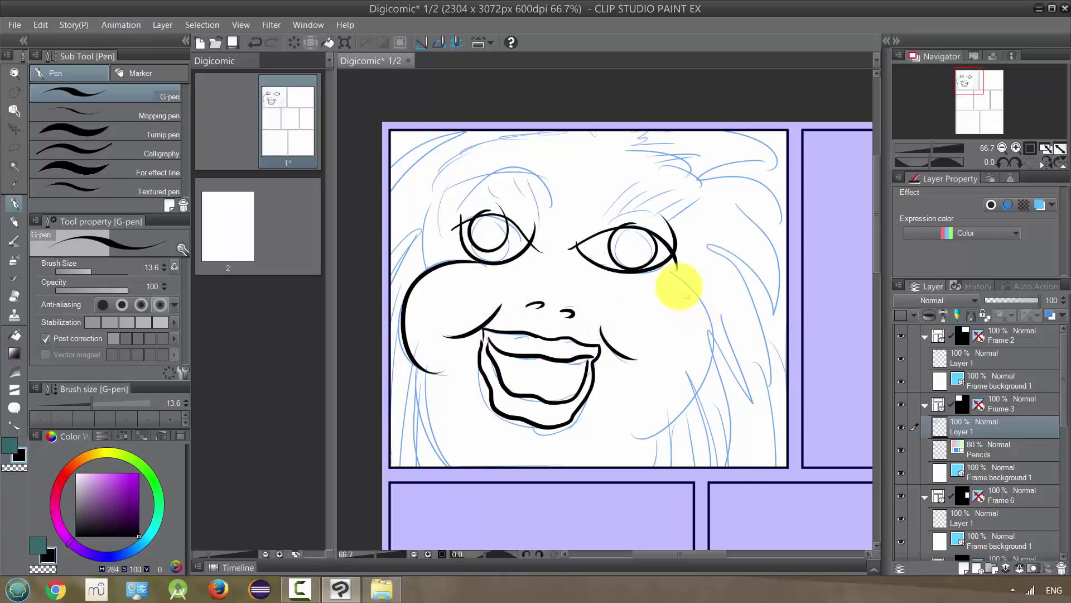
Ink the right cheek, both jaw lines down to the panel's lower border and the temple lines beside the eyes
mouse_move(679, 273)
mouse_down()
mouse_move(707, 304)
mouse_move(655, 417)
mouse_up()
drag(659, 316, 677, 203)
drag(435, 236, 480, 353)
drag(689, 273, 642, 353)
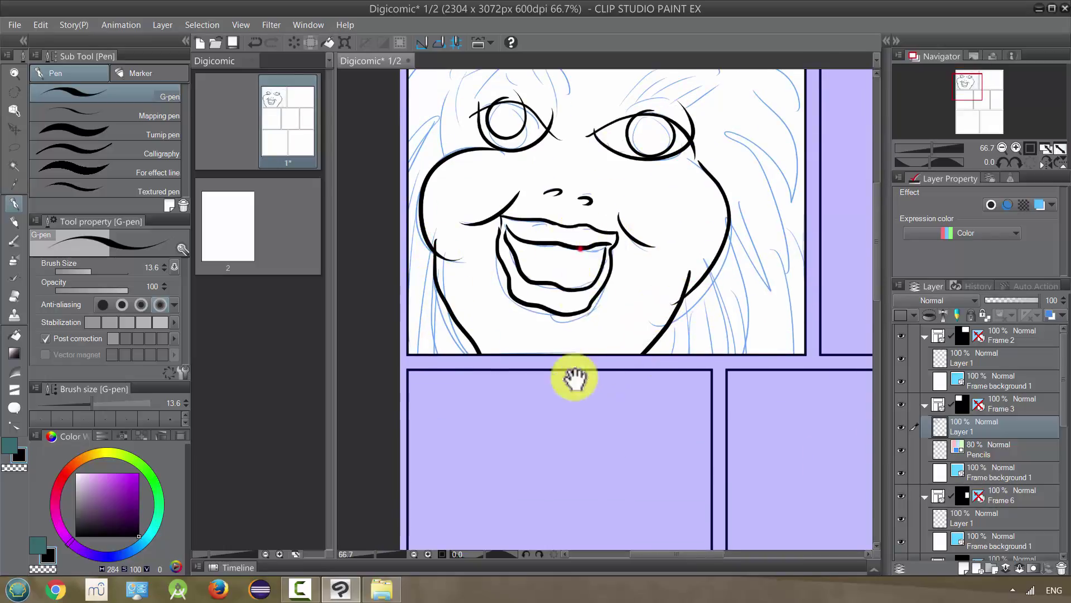
drag(580, 248, 578, 398)
mouse_move(445, 316)
mouse_down()
mouse_move(442, 246)
mouse_move(483, 190)
mouse_up()
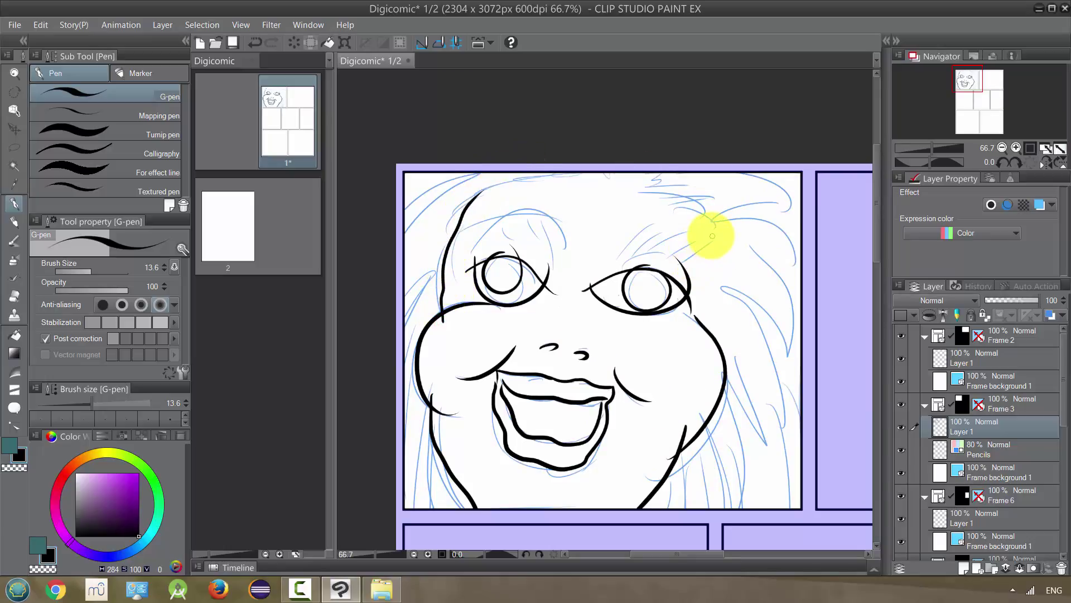
drag(709, 231, 690, 344)
key(ctrl+z)
drag(712, 233, 704, 360)
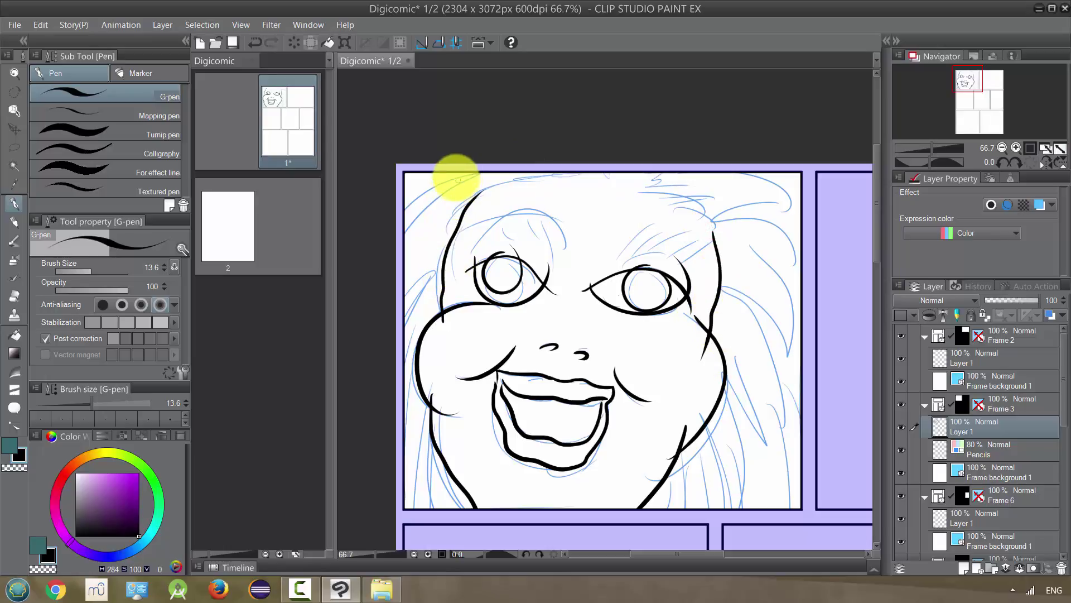
Ink the jagged hair strands around the face, following the sketch along both sides of the panel
drag(457, 168, 405, 207)
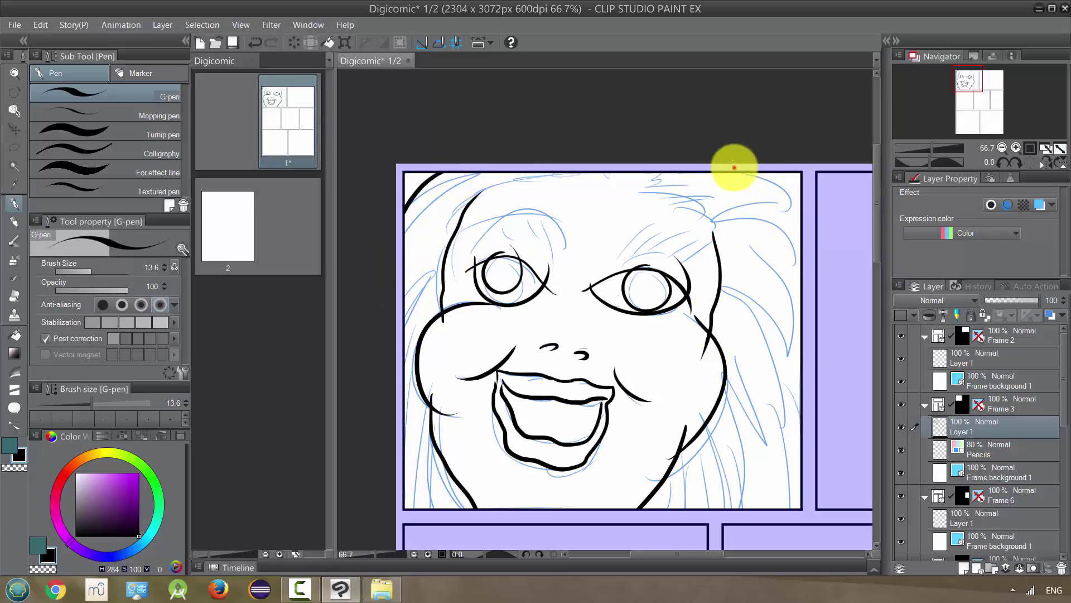
mouse_move(734, 168)
mouse_down()
mouse_move(789, 207)
mouse_move(737, 218)
mouse_move(804, 252)
mouse_move(798, 275)
mouse_move(765, 263)
mouse_move(754, 242)
mouse_move(775, 273)
mouse_move(791, 350)
mouse_up()
mouse_move(746, 285)
mouse_down()
mouse_move(792, 351)
mouse_move(774, 381)
mouse_move(784, 432)
mouse_up()
drag(734, 363, 770, 466)
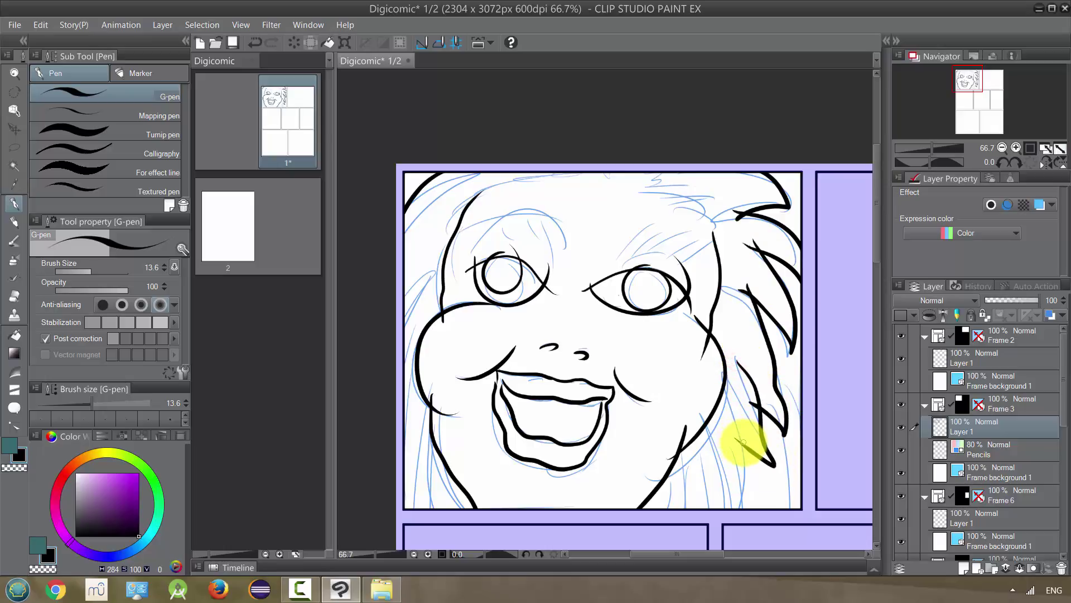
drag(742, 440, 748, 504)
mouse_move(716, 468)
mouse_down()
mouse_move(730, 536)
mouse_move(700, 493)
mouse_move(721, 487)
mouse_move(688, 517)
mouse_move(684, 494)
mouse_move(676, 514)
mouse_move(662, 496)
mouse_up()
drag(449, 449, 431, 508)
mouse_move(425, 384)
mouse_down()
mouse_move(409, 404)
mouse_move(411, 451)
mouse_up()
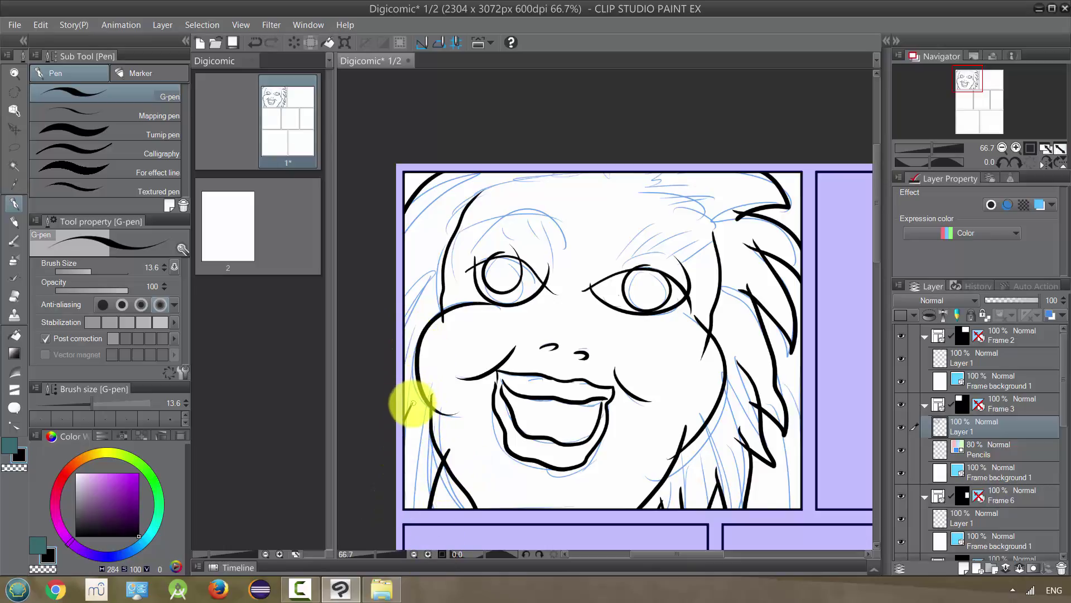
mouse_move(423, 292)
mouse_down()
mouse_move(382, 366)
mouse_move(402, 305)
mouse_up()
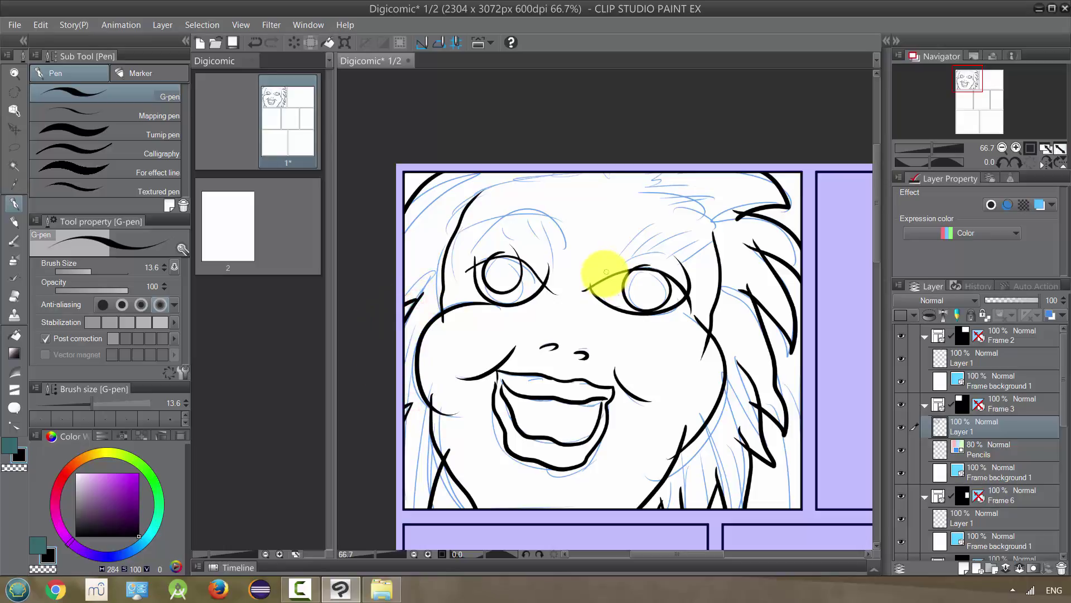
Ink the hairline across the forehead from temple to temple, dipping to a point in the middle
mouse_move(461, 208)
mouse_down()
mouse_move(512, 192)
mouse_move(698, 215)
mouse_up()
key(ctrl+z)
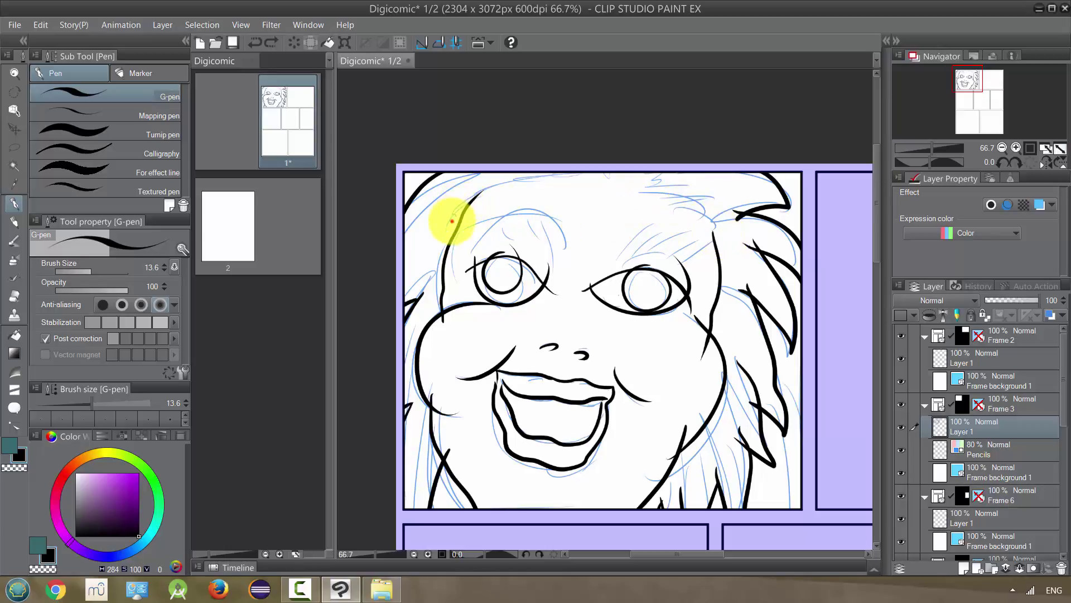
mouse_move(452, 221)
mouse_down()
mouse_move(521, 191)
mouse_move(591, 210)
mouse_move(655, 204)
mouse_move(703, 235)
mouse_up()
key(ctrl+z)
mouse_move(451, 220)
mouse_down()
mouse_move(505, 194)
mouse_move(610, 216)
mouse_move(642, 204)
mouse_move(723, 258)
mouse_up()
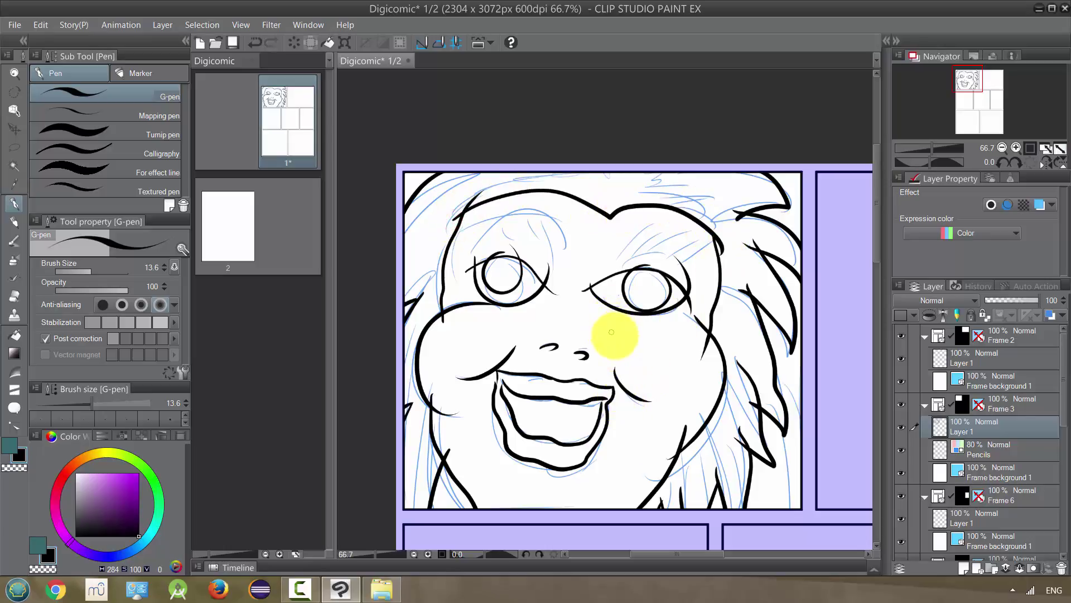
Ink a short chin crease below the mouth and both eyebrows with short hair strokes
drag(529, 486, 552, 490)
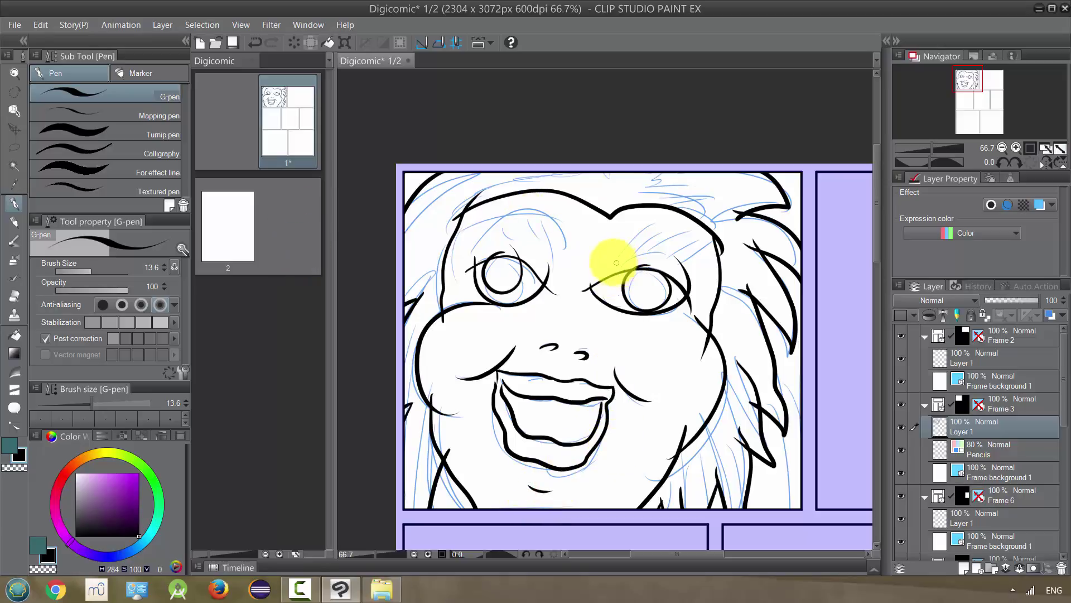
mouse_move(605, 266)
mouse_down()
mouse_move(659, 228)
mouse_move(642, 245)
mouse_move(695, 240)
mouse_up()
drag(696, 251, 712, 246)
mouse_move(545, 221)
mouse_down()
mouse_move(553, 250)
mouse_move(478, 215)
mouse_move(488, 238)
mouse_up()
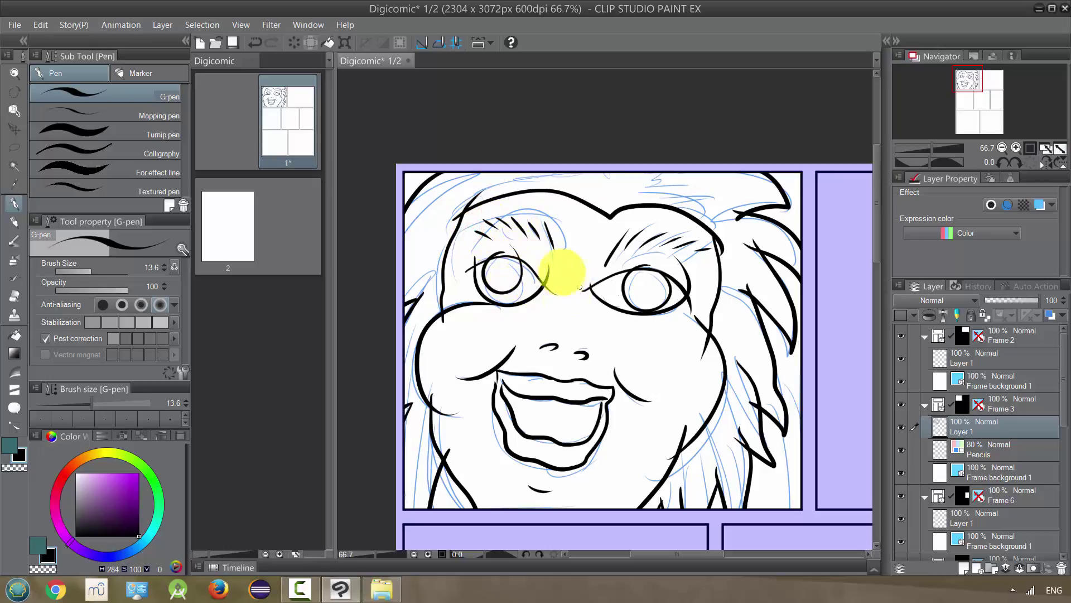
Ink the wavy nose bridge lines and the curved nostril wings on both sides of the nose
mouse_move(563, 300)
mouse_down()
mouse_move(558, 335)
mouse_move(579, 334)
mouse_move(593, 360)
mouse_up()
drag(538, 333, 537, 351)
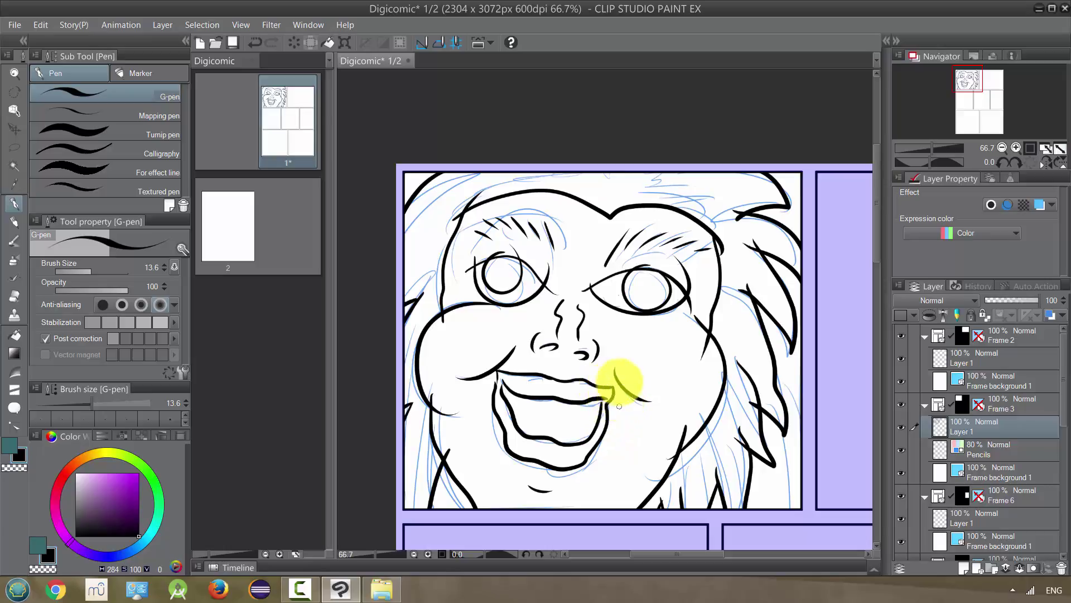
key(ctrl+z)
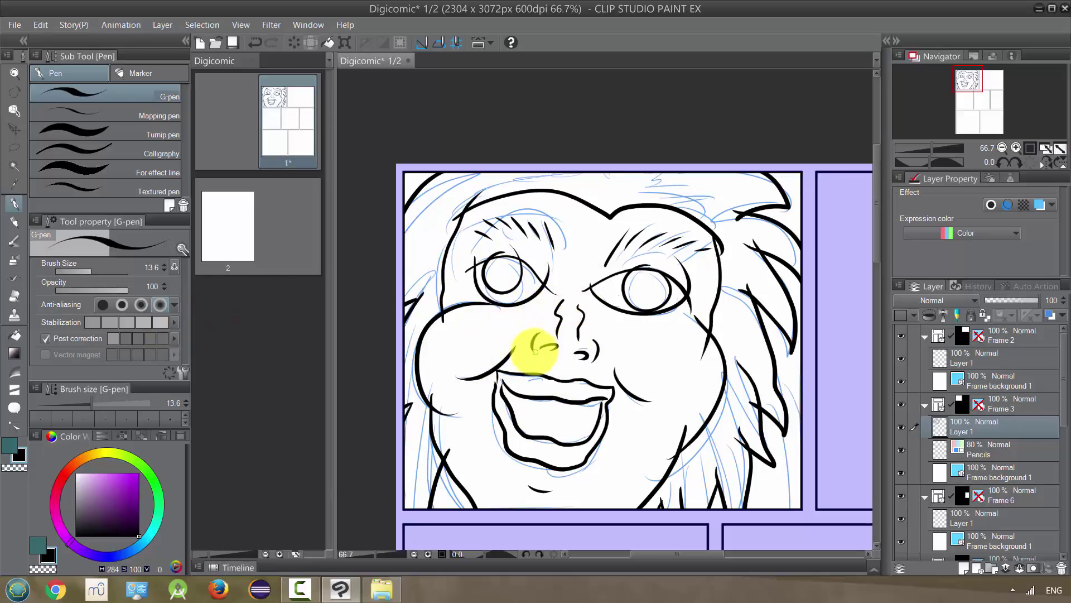
drag(534, 351, 536, 335)
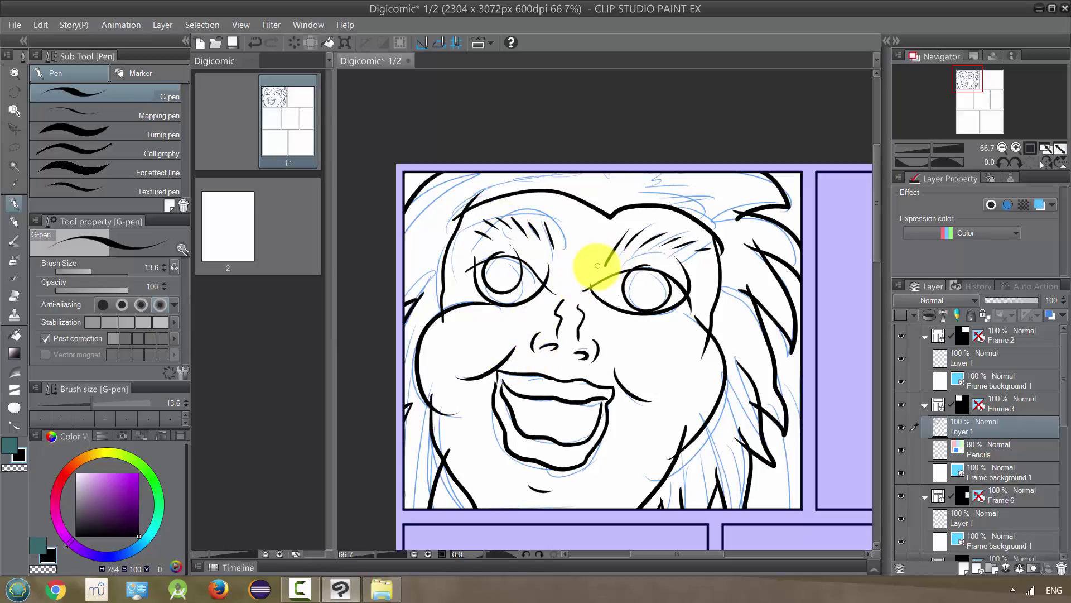
Set the Hard eraser to size 17.1 and erase the temple line's overshoot inside the left cheek
click(14, 295)
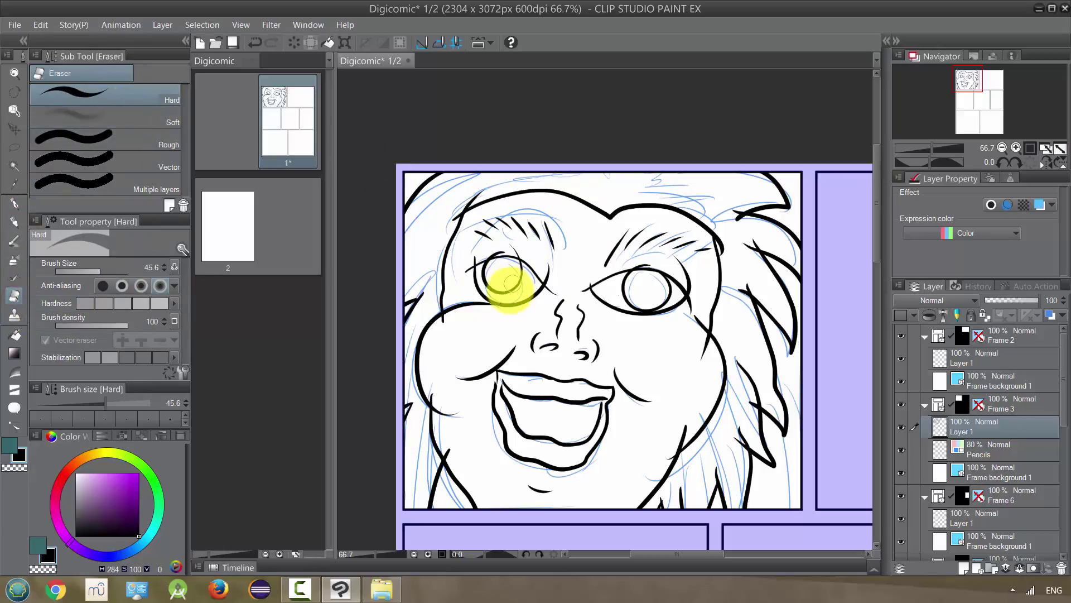
drag(455, 327, 441, 341)
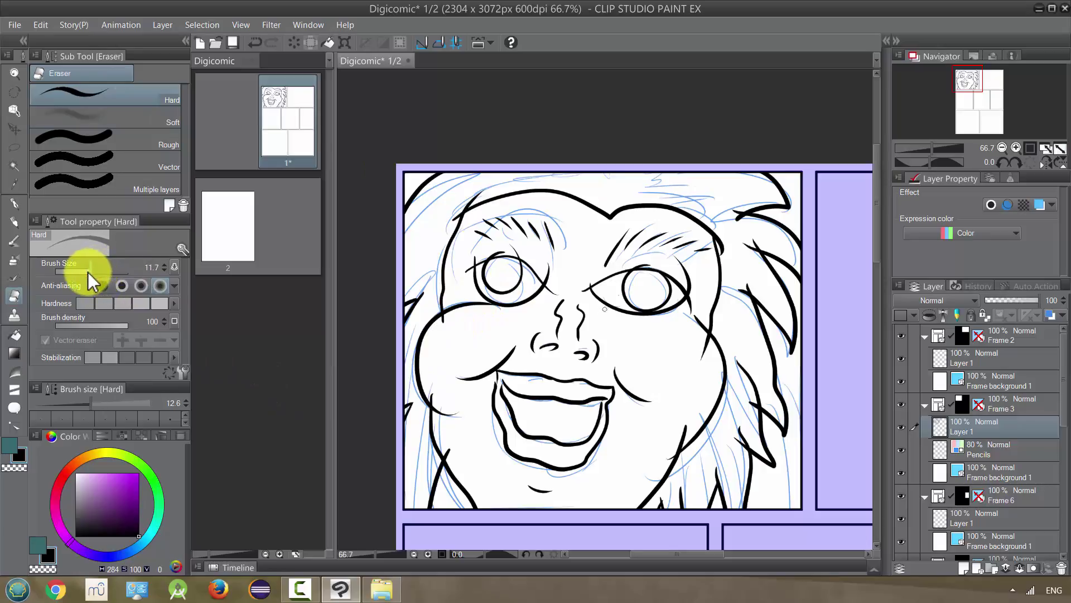
click(93, 272)
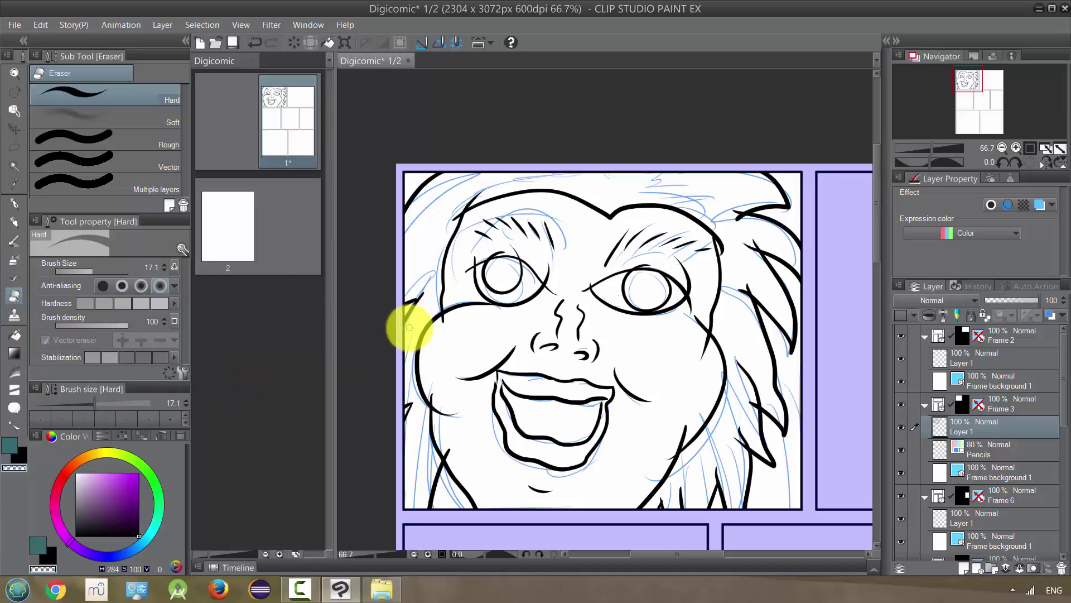
scroll(409, 328, up, 8)
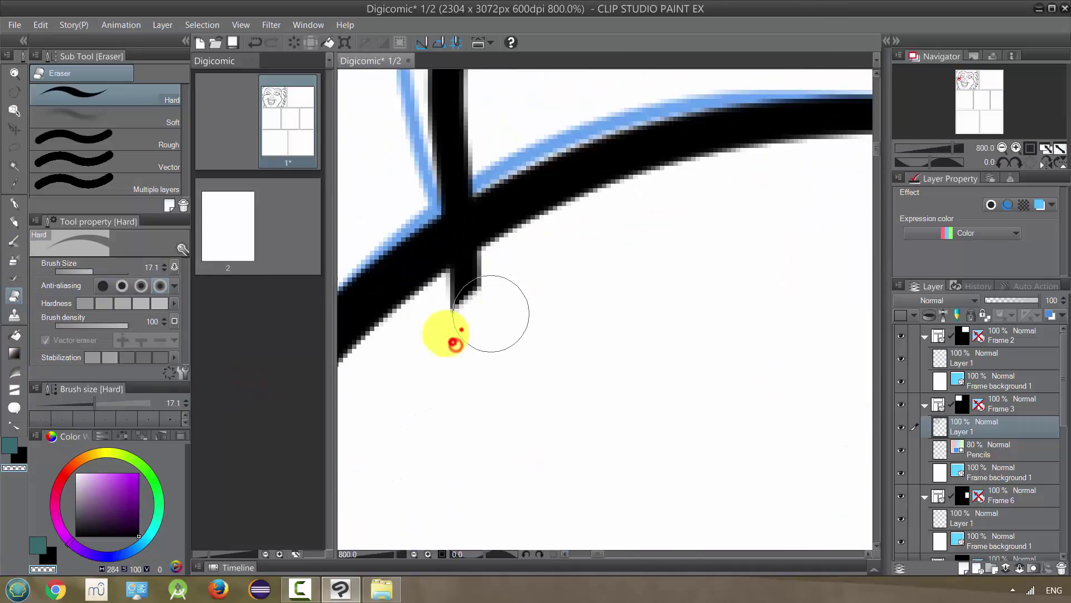
scroll(546, 264, down, 2)
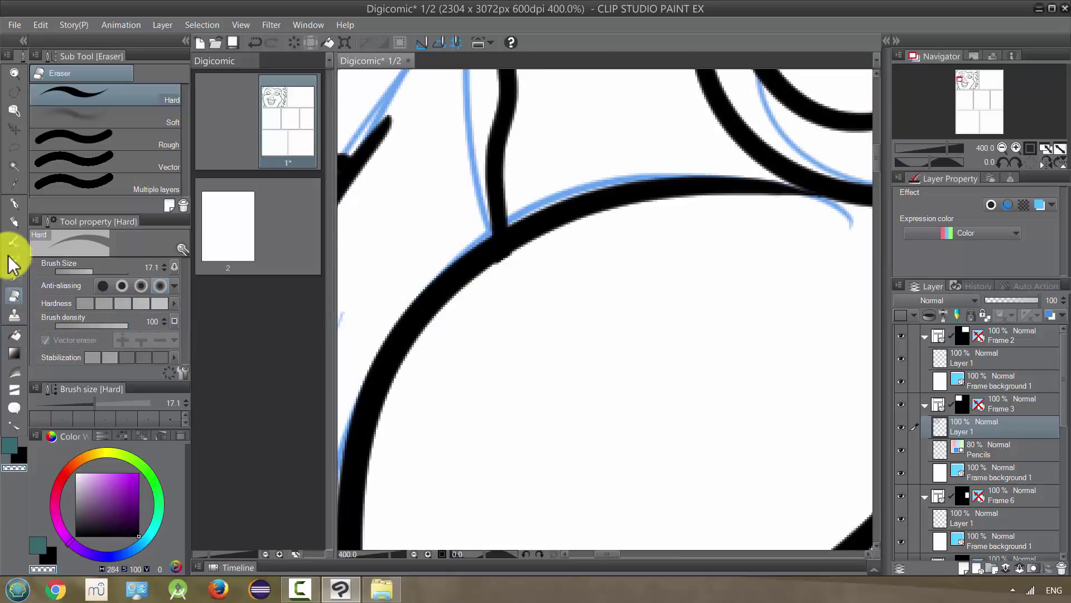
click(14, 205)
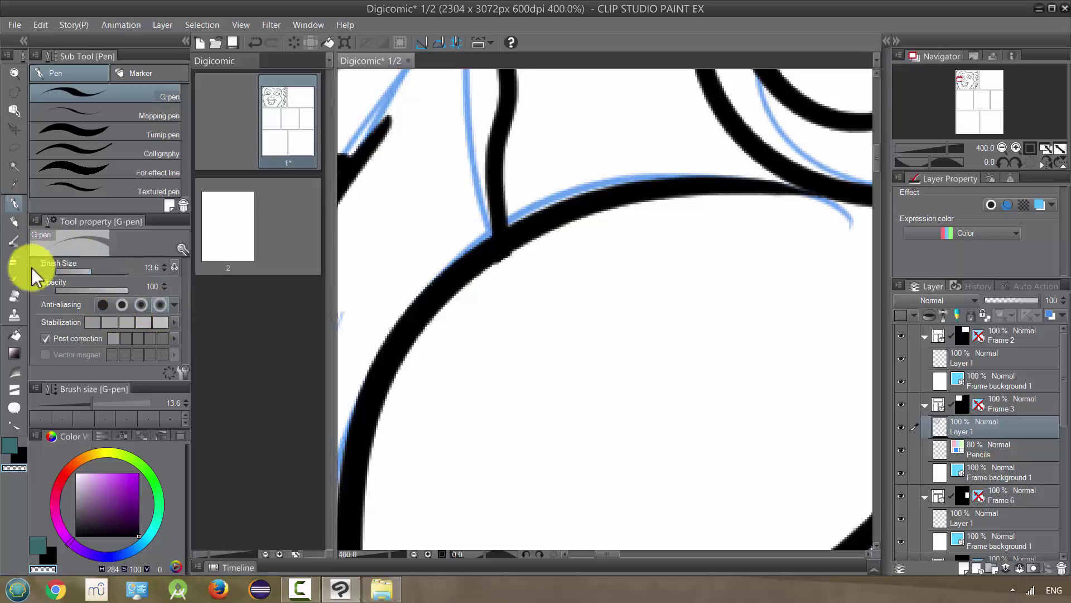
click(15, 297)
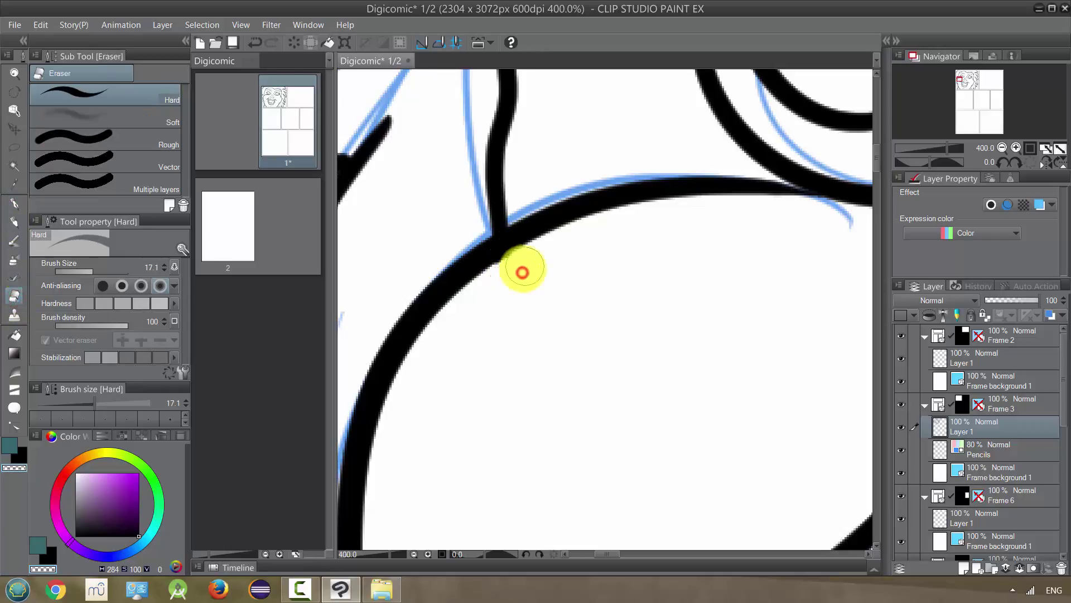
Erase the end of the left jaw line that sticks out above the lower cheek curve
scroll(531, 265, down, 3)
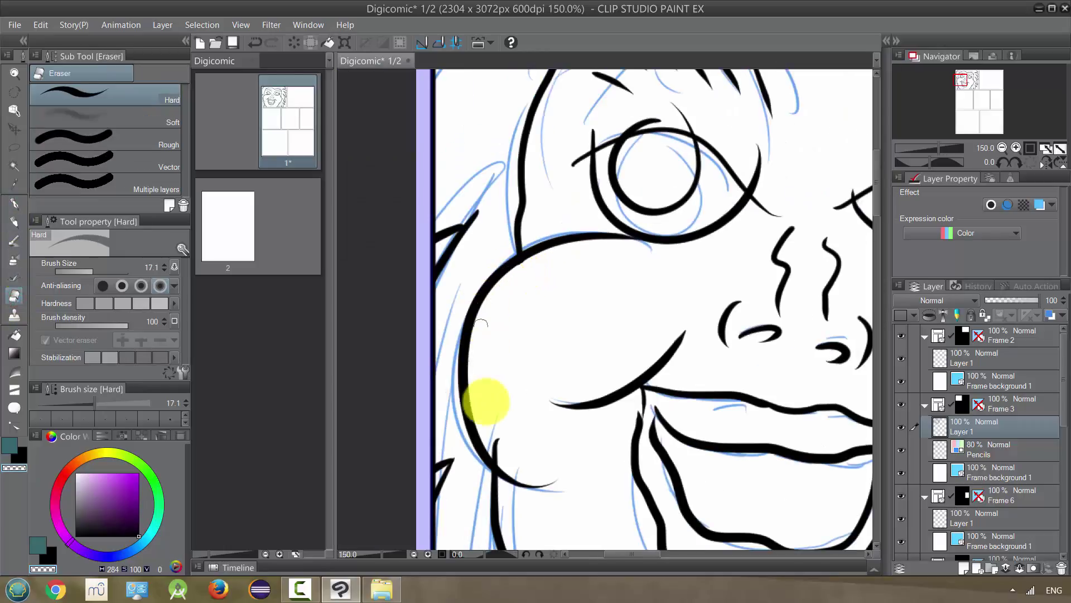
scroll(502, 450, up, 3)
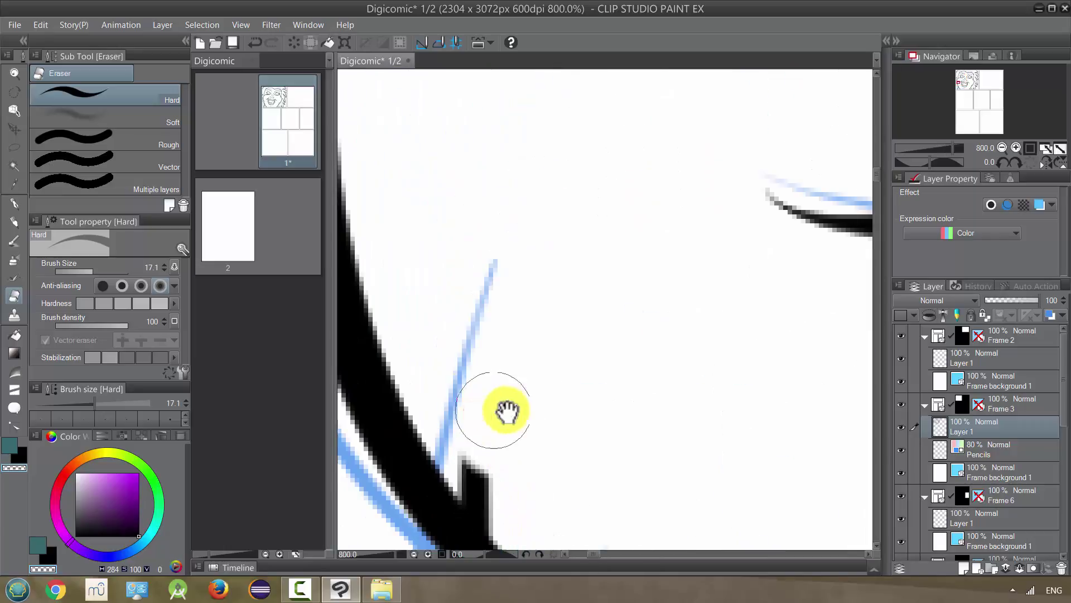
scroll(502, 407, up, 3)
key(space)
drag(574, 342, 614, 214)
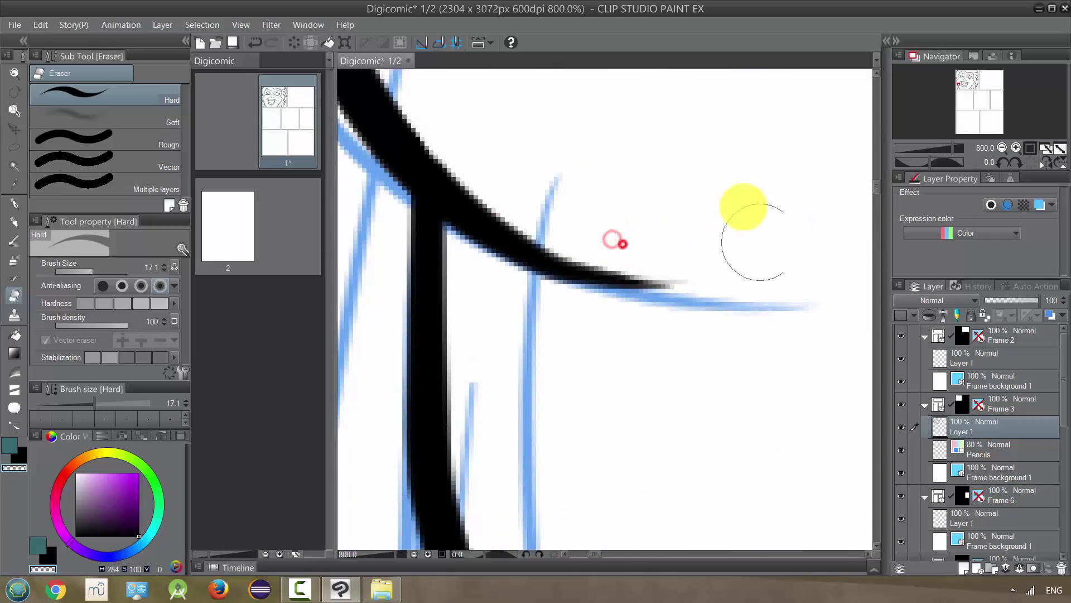
Erase the stray line end that sticks out where two hair strands meet beside the right cheek
scroll(730, 237, down, 5)
scroll(613, 212, up, 3)
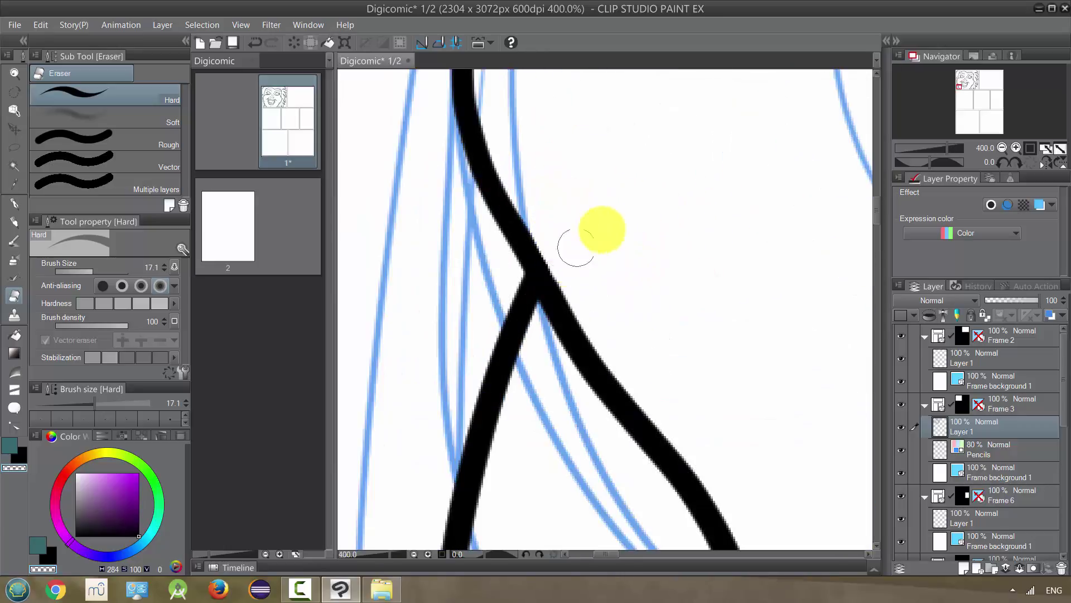
scroll(581, 240, down, 5)
scroll(617, 362, up, 5)
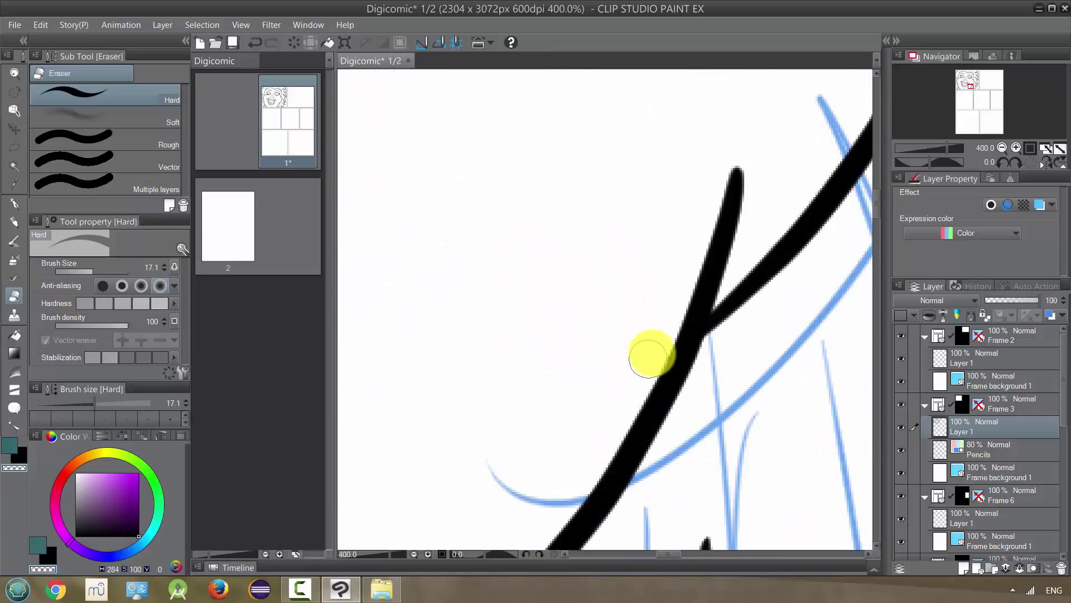
scroll(656, 343, down, 5)
drag(592, 366, 516, 385)
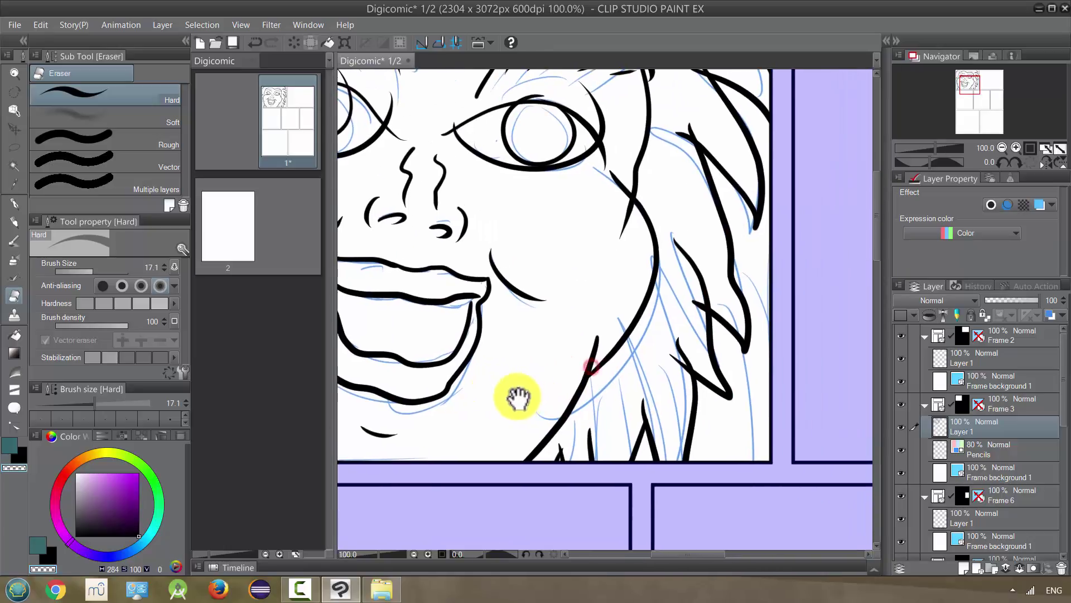
scroll(664, 304, up, 5)
drag(660, 300, 673, 256)
click(662, 270)
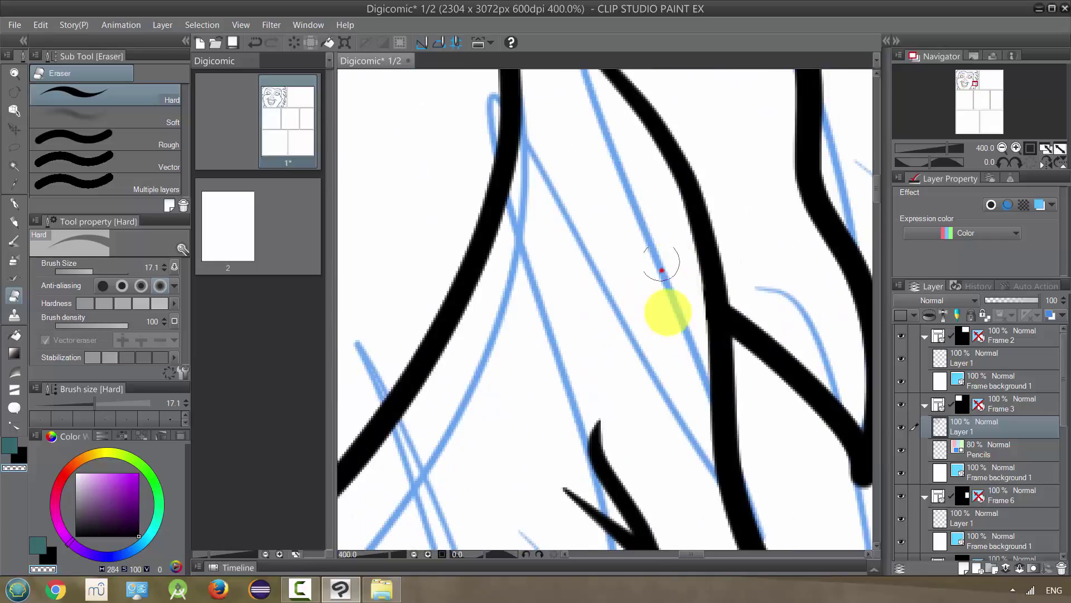
Erase the overshooting tips on the lower hair strand beside the right jaw and the small tuft at the panel's lower border
drag(643, 379, 614, 162)
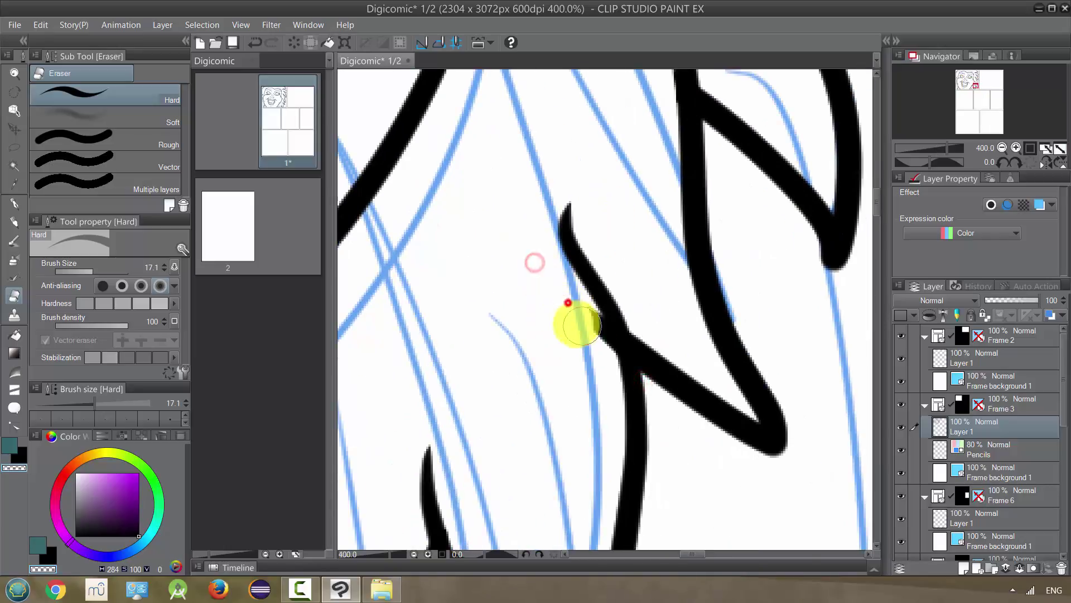
drag(574, 311, 608, 385)
drag(588, 332, 605, 371)
drag(581, 313, 596, 336)
drag(552, 366, 688, 195)
drag(648, 288, 853, 154)
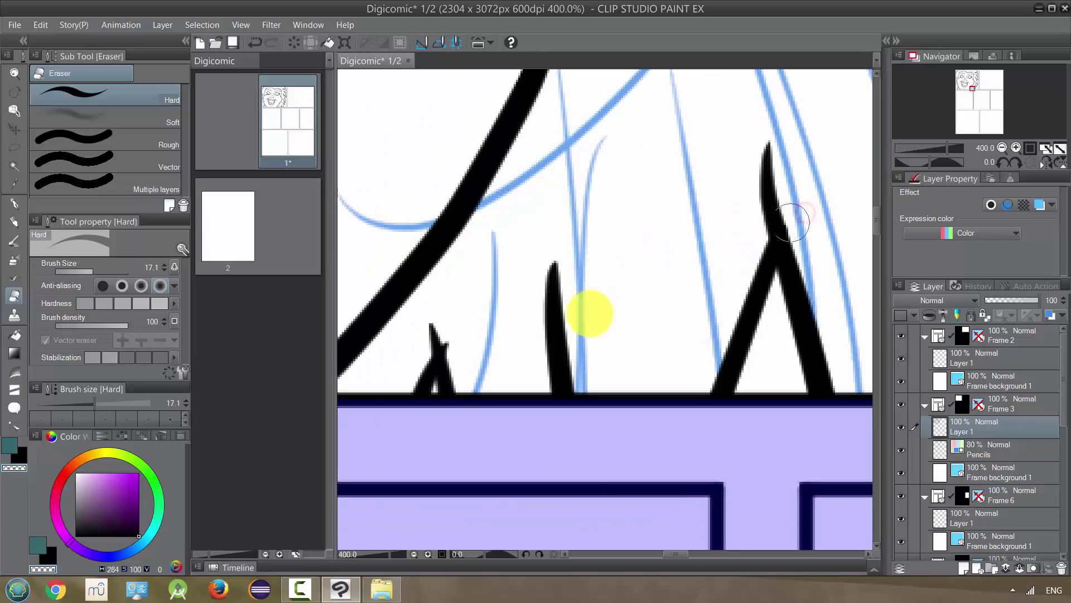
drag(463, 327, 469, 347)
scroll(477, 339, down, 4)
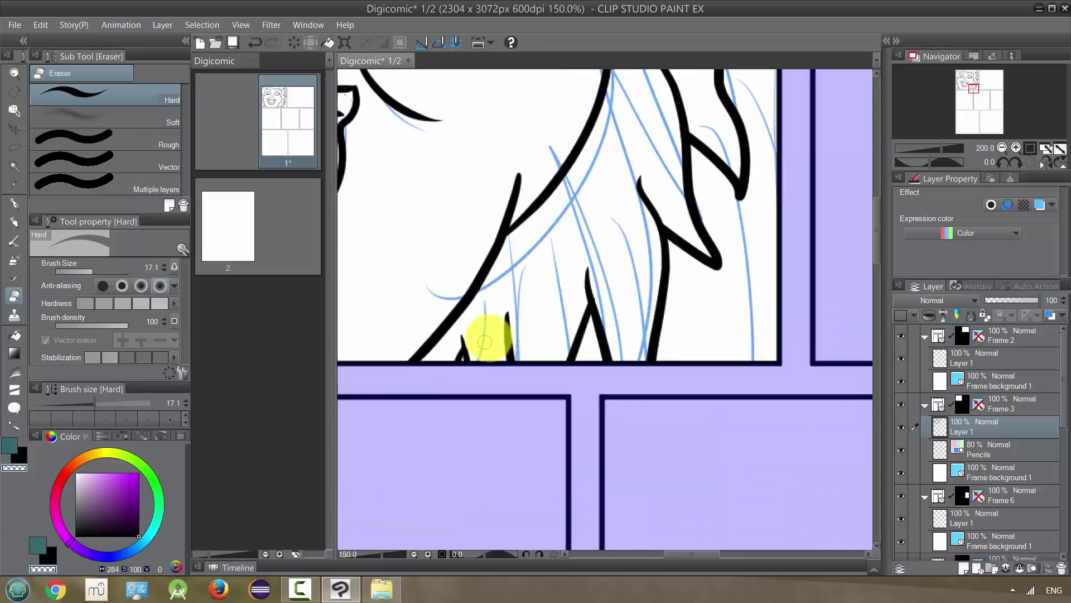
Erase the leftover piece of the temple line inside the right cheek
drag(521, 270, 542, 485)
scroll(561, 335, up, 2)
scroll(589, 342, up, 2)
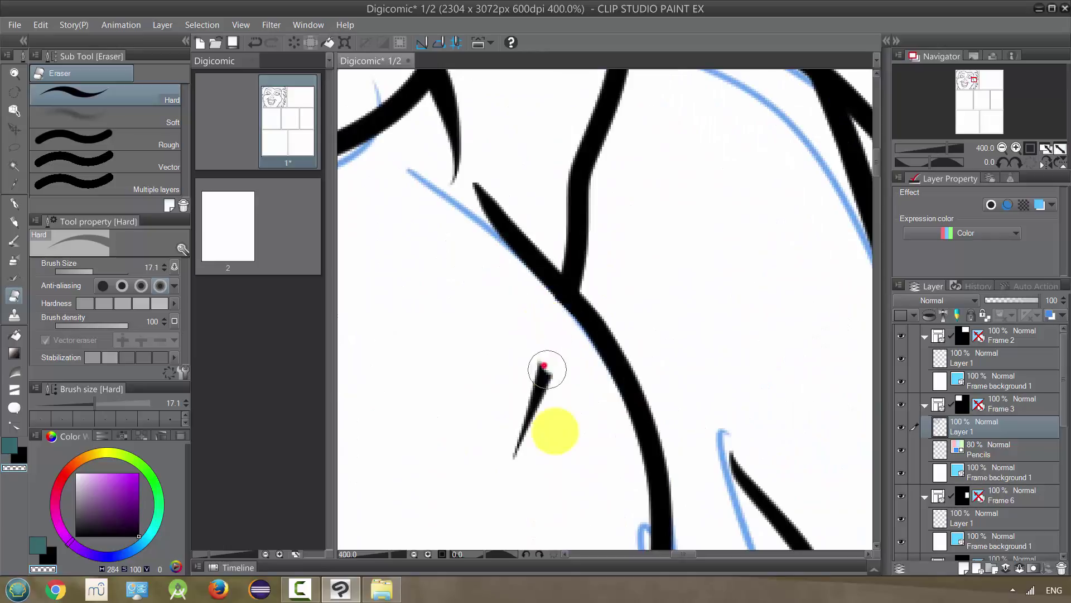
drag(541, 363, 519, 432)
scroll(564, 351, down, 3)
Erase the curved line's ends that extend below and above the right eye's outer corner
drag(658, 373, 739, 395)
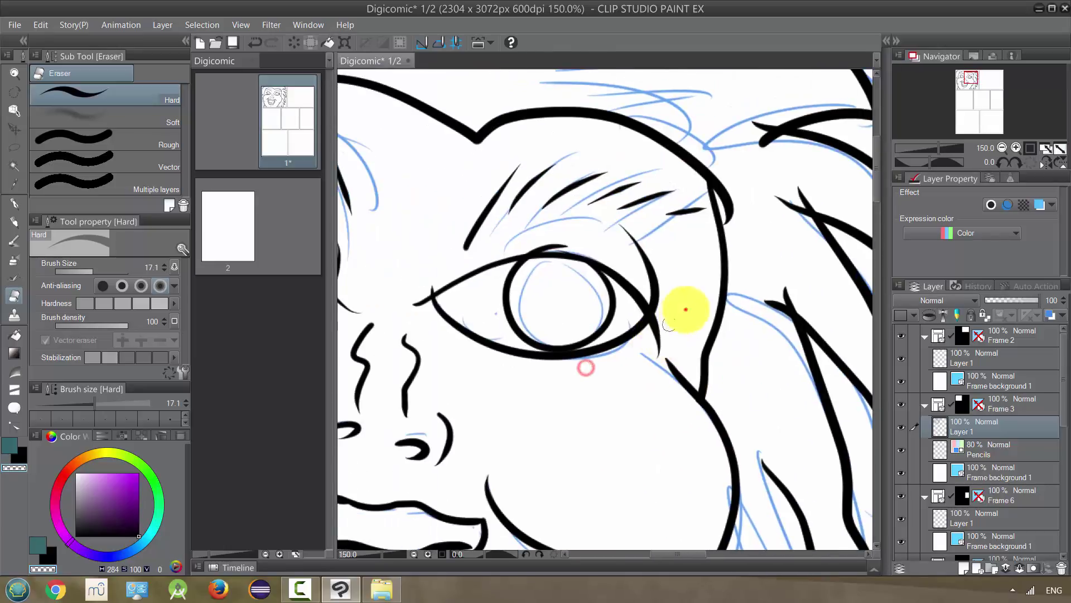
mouse_move(685, 309)
mouse_down()
mouse_move(658, 335)
mouse_move(658, 305)
mouse_up()
scroll(664, 325, up, 3)
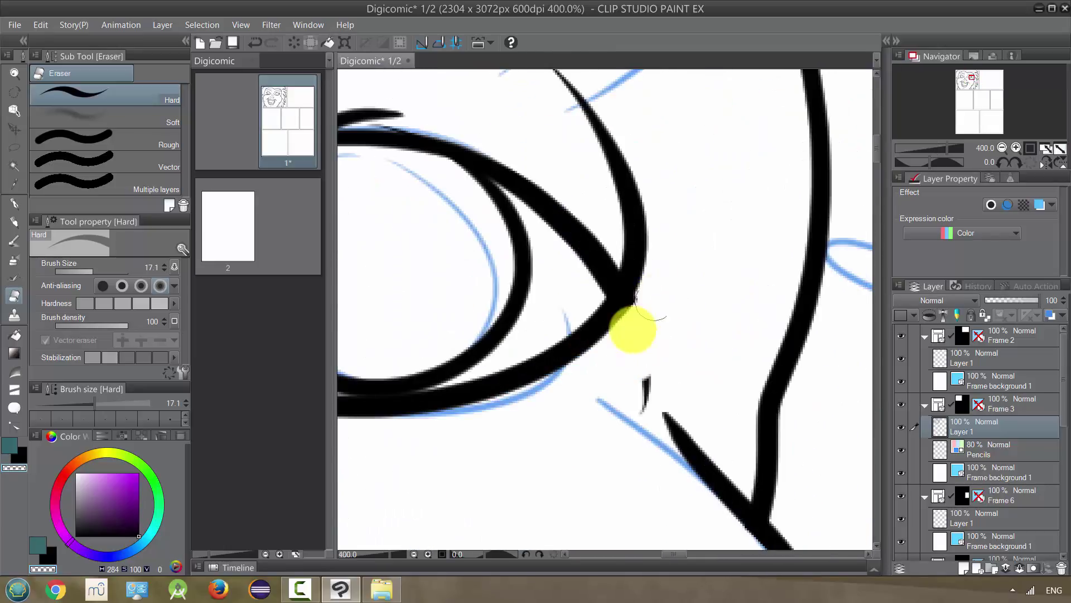
drag(646, 383, 657, 363)
scroll(654, 322, down, 3)
scroll(649, 310, up, 3)
mouse_move(637, 294)
mouse_down()
mouse_move(661, 356)
mouse_move(620, 207)
mouse_move(638, 223)
mouse_move(559, 129)
mouse_up()
Erase the iris outline above the right eye's upper lid and the line ends sticking out at its inner corner
drag(535, 186, 819, 246)
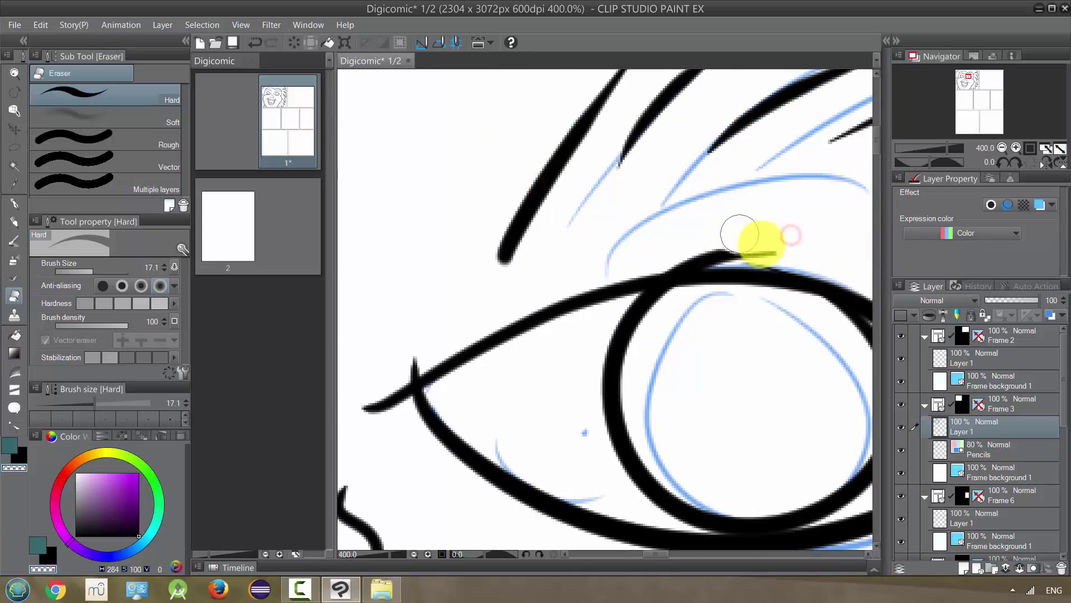
mouse_move(746, 235)
mouse_down()
mouse_move(778, 246)
mouse_move(648, 249)
mouse_move(777, 249)
mouse_up()
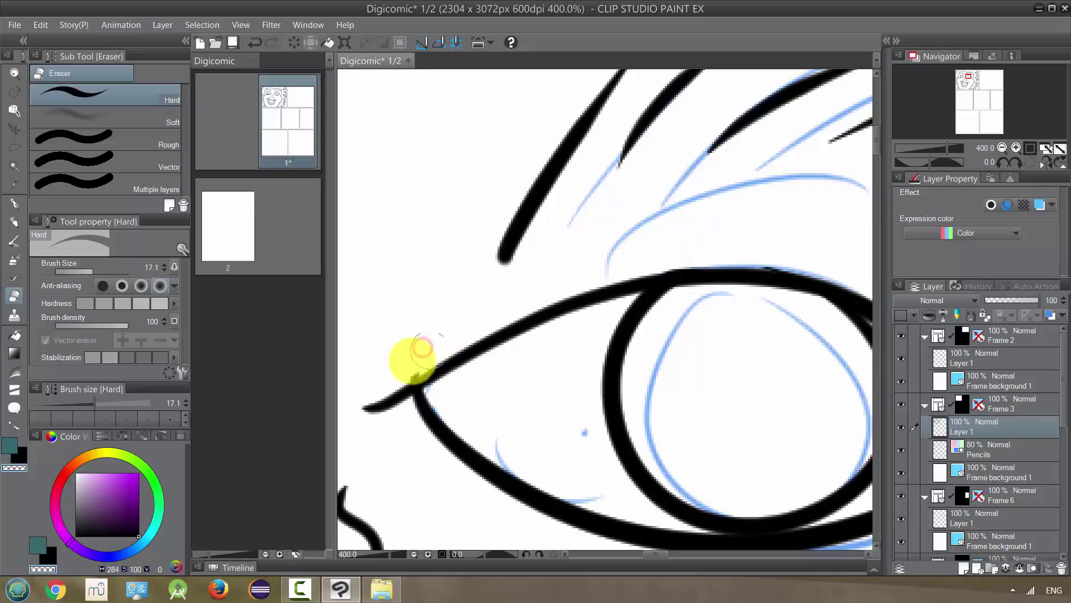
mouse_move(389, 366)
mouse_down()
mouse_move(389, 399)
mouse_move(730, 317)
mouse_up()
Erase the two line ends that extend past the left eye's inner corner
scroll(419, 385, down, 3)
scroll(627, 290, up, 3)
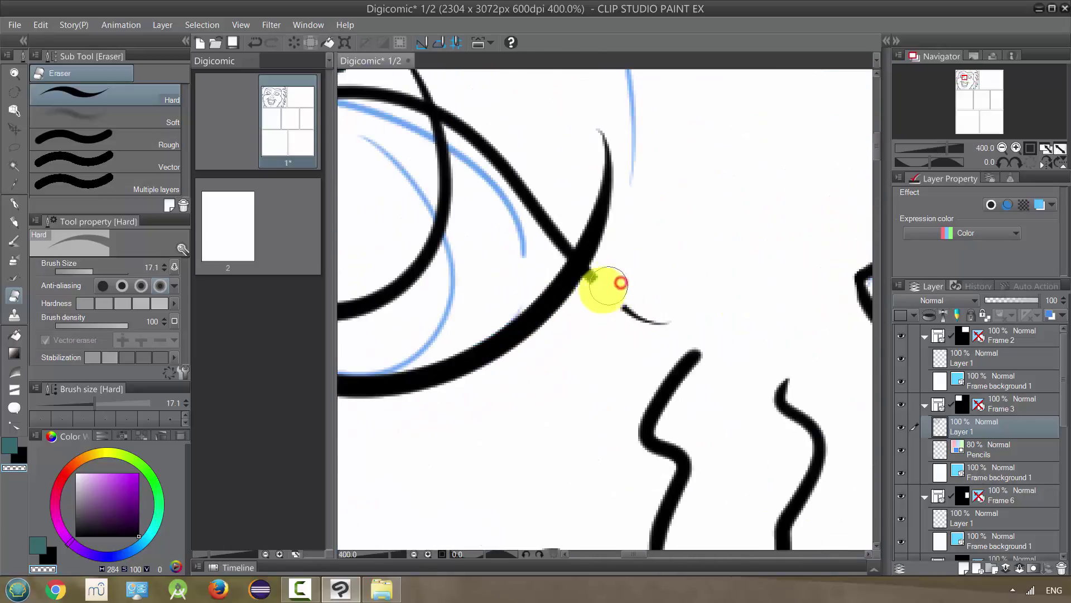
drag(638, 304, 669, 322)
drag(608, 110, 622, 176)
mouse_move(612, 178)
mouse_down()
mouse_move(615, 283)
mouse_move(600, 300)
mouse_move(610, 340)
mouse_up()
Erase the crossing line ends that stick out at the left eye's outer corner
scroll(606, 361, down, 2)
scroll(641, 275, up, 2)
scroll(473, 186, up, 2)
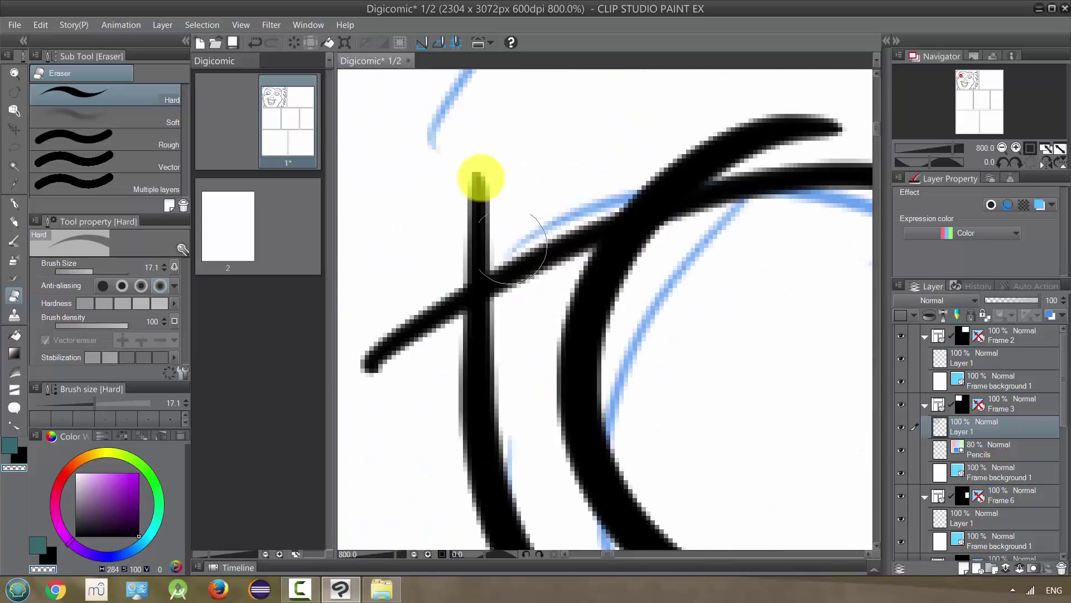
mouse_move(470, 223)
mouse_down()
mouse_move(411, 293)
mouse_move(429, 273)
mouse_move(433, 299)
mouse_move(411, 346)
mouse_move(379, 358)
mouse_up()
scroll(697, 171, down, 2)
Erase the iris outline's overshooting ends above the left eye's upper lid
scroll(761, 150, up, 2)
mouse_move(766, 149)
mouse_down()
mouse_move(595, 182)
mouse_move(560, 177)
mouse_move(528, 201)
mouse_move(634, 181)
mouse_move(591, 179)
mouse_up()
scroll(598, 181, down, 4)
scroll(692, 178, up, 2)
drag(679, 219, 498, 239)
scroll(497, 239, up, 2)
drag(411, 150, 523, 177)
mouse_move(477, 134)
mouse_down()
mouse_move(555, 138)
mouse_move(567, 196)
mouse_move(602, 225)
mouse_move(653, 198)
mouse_up()
scroll(667, 225, down, 5)
scroll(695, 229, down, 2)
Erase the overshooting line ends where the forehead hairline crosses the left temple line
scroll(622, 192, up, 6)
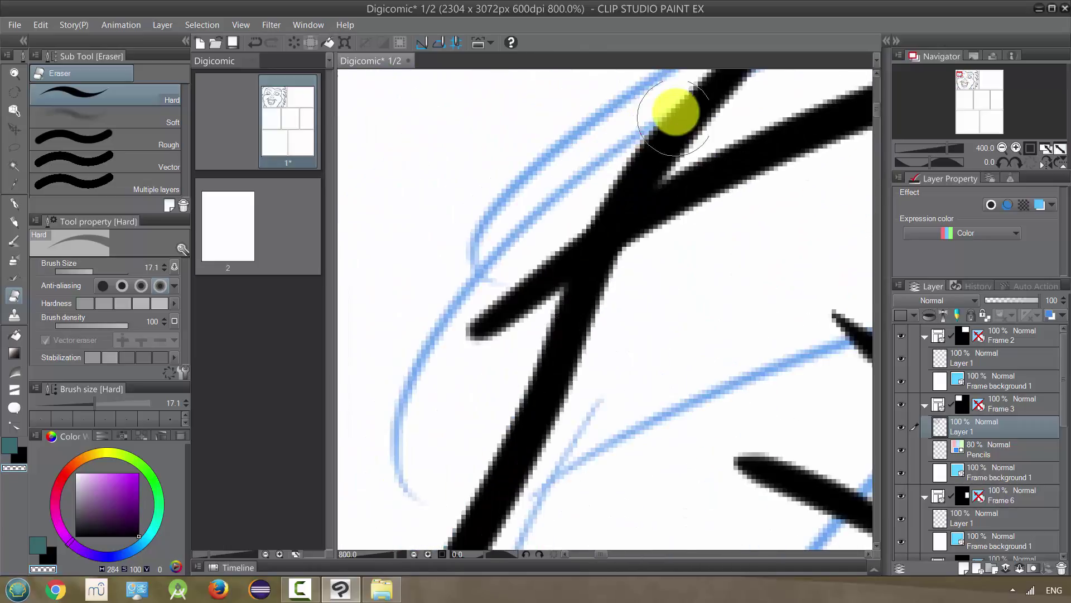
drag(615, 262, 582, 363)
mouse_move(770, 105)
mouse_down()
mouse_move(600, 269)
mouse_move(476, 349)
mouse_move(475, 391)
mouse_move(423, 446)
mouse_up()
drag(495, 358, 492, 373)
scroll(501, 347, down, 2)
scroll(547, 352, down, 4)
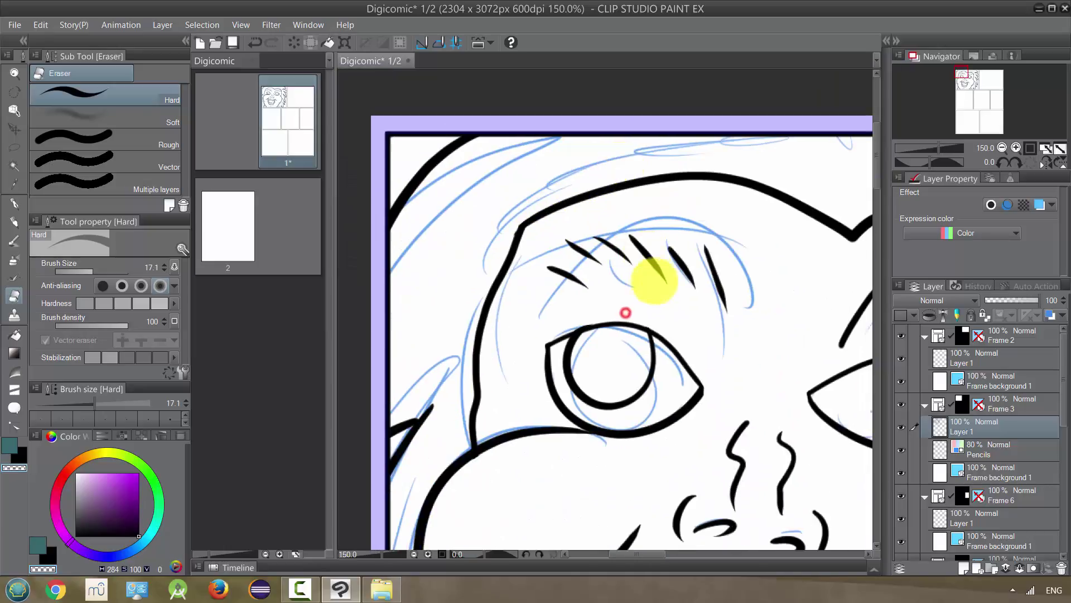
Erase the hairline's end that extends past the right temple line, leaving a clean corner
scroll(661, 281, up, 4)
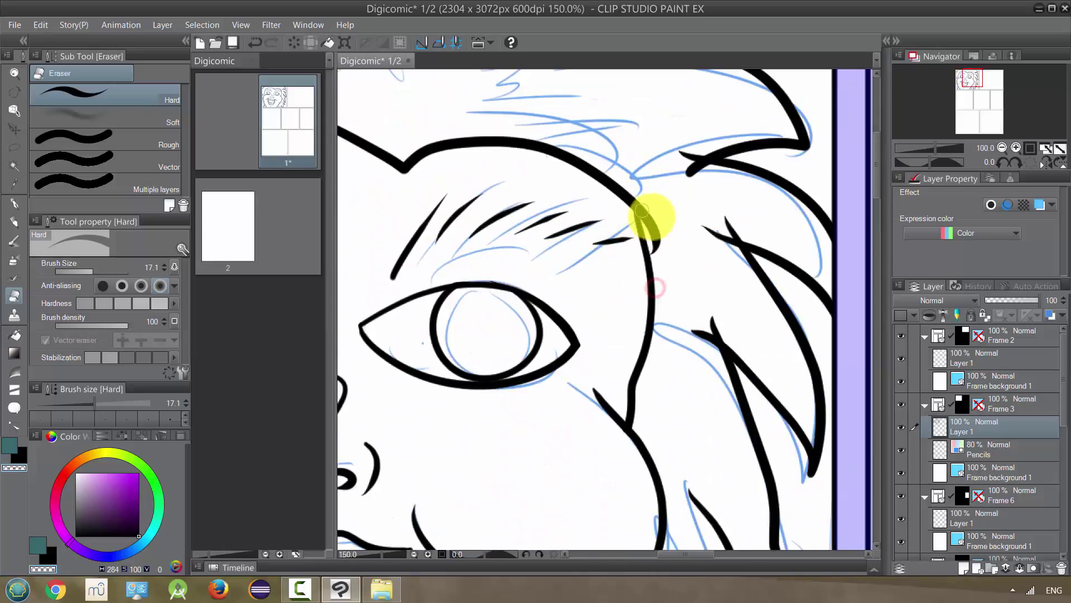
mouse_move(633, 223)
mouse_down()
mouse_move(628, 246)
mouse_move(604, 153)
mouse_move(637, 247)
mouse_move(597, 147)
mouse_up()
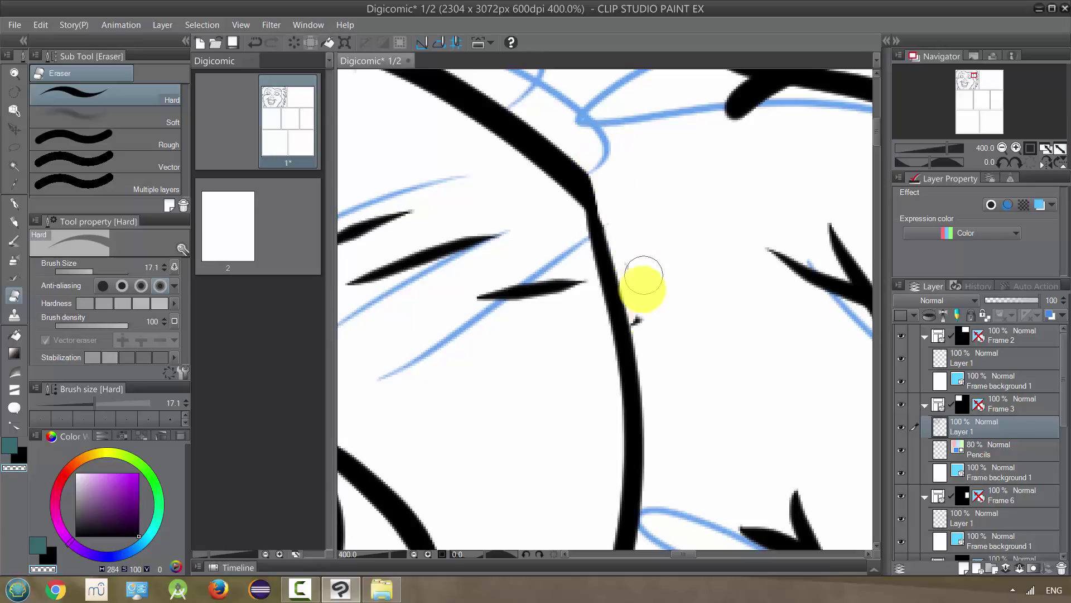
scroll(645, 316, down, 2)
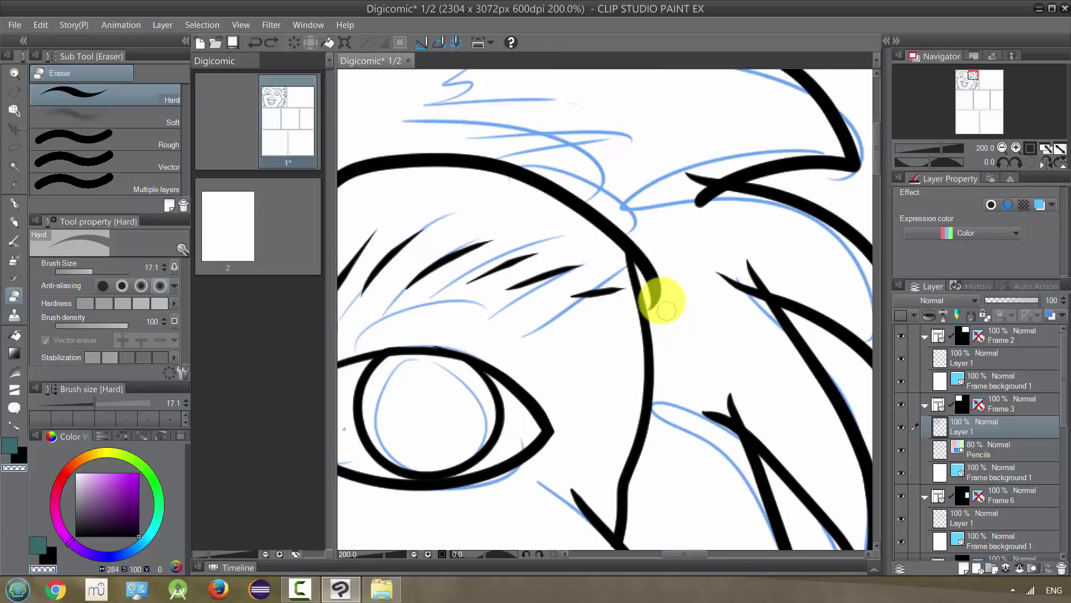
scroll(659, 290, up, 2)
mouse_move(655, 256)
mouse_down()
mouse_move(655, 306)
mouse_move(614, 158)
mouse_up()
Erase the extra tips at the junctions of the three hair strands beside the right temple
scroll(670, 184, down, 3)
scroll(712, 224, up, 3)
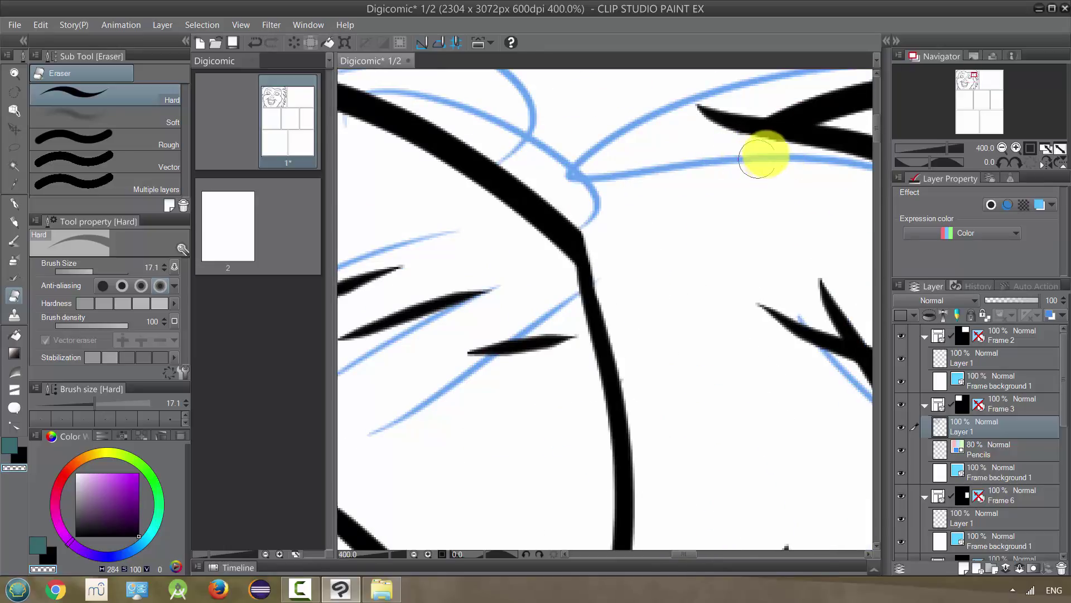
scroll(766, 156, down, 3)
scroll(802, 227, up, 3)
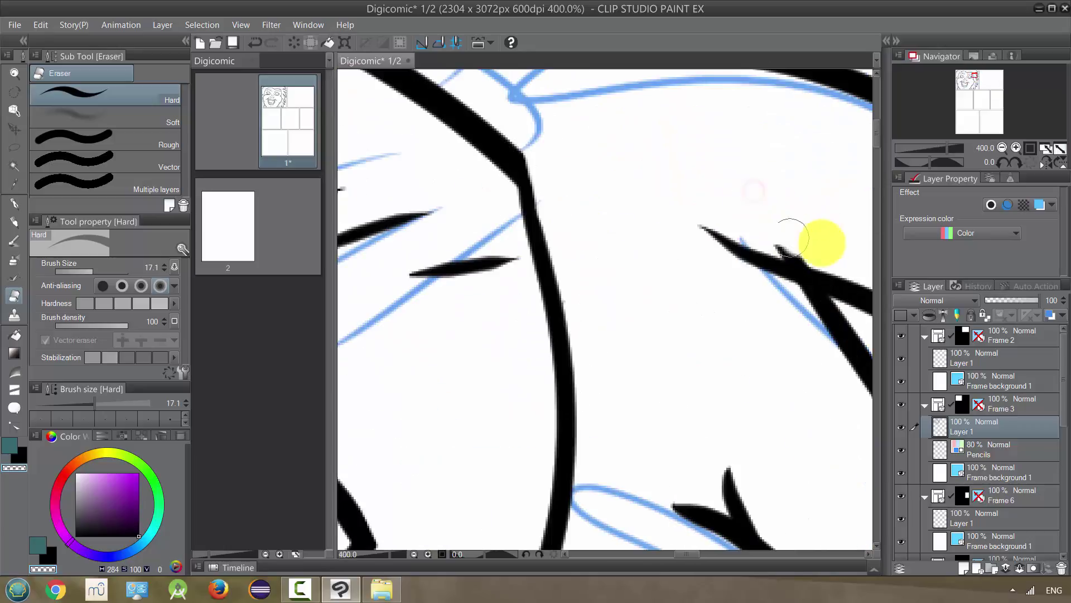
scroll(800, 236, down, 3)
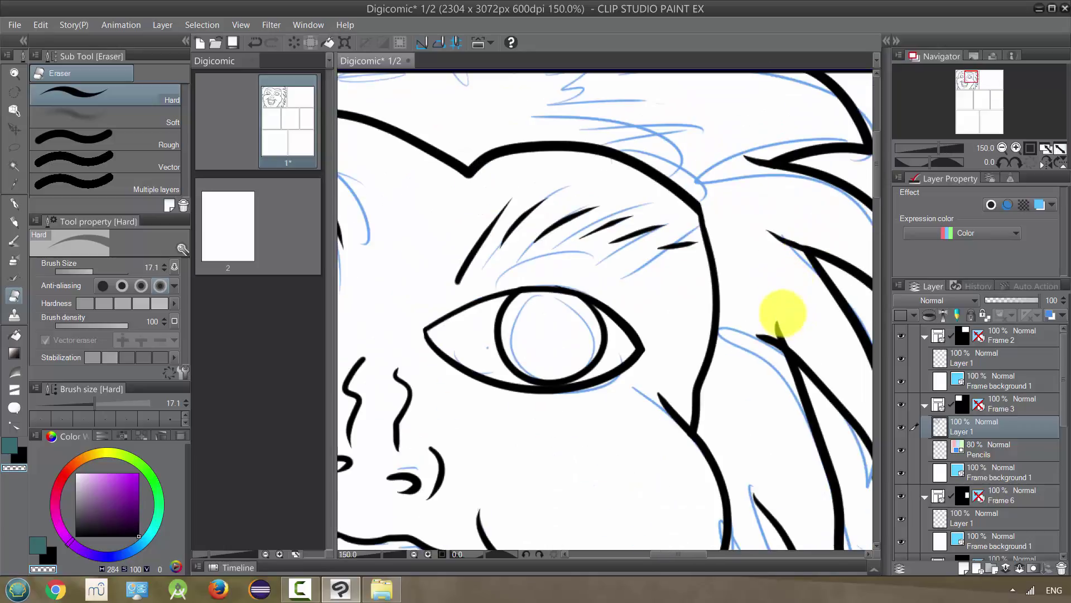
scroll(783, 315, up, 3)
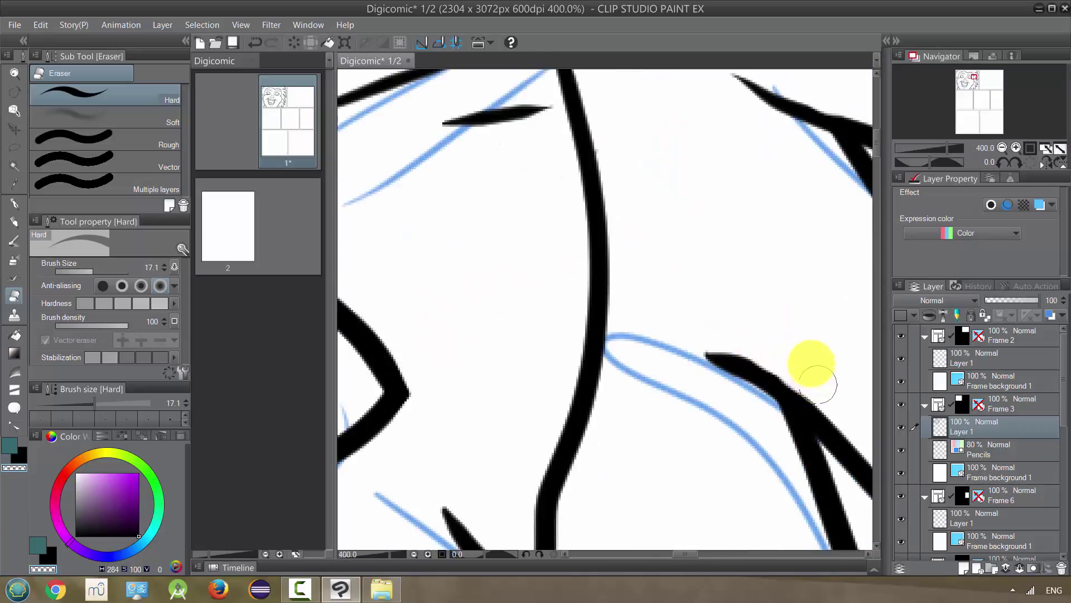
Hide the Pencils layer and add a new layer directly beneath the inked Layer 1 in Frame 3
scroll(811, 374, down, 5)
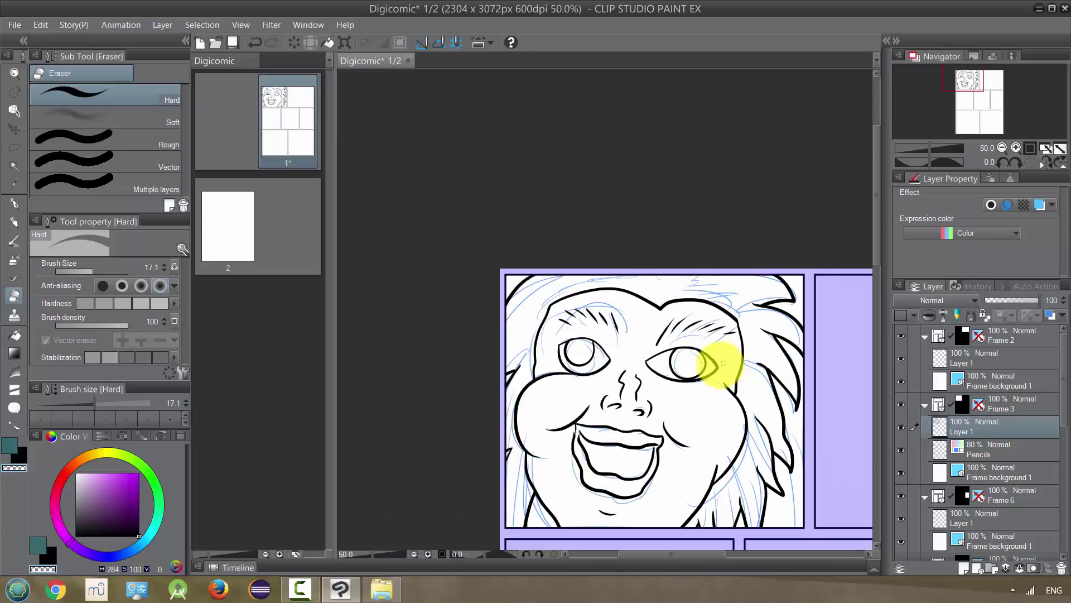
scroll(720, 362, down, 1)
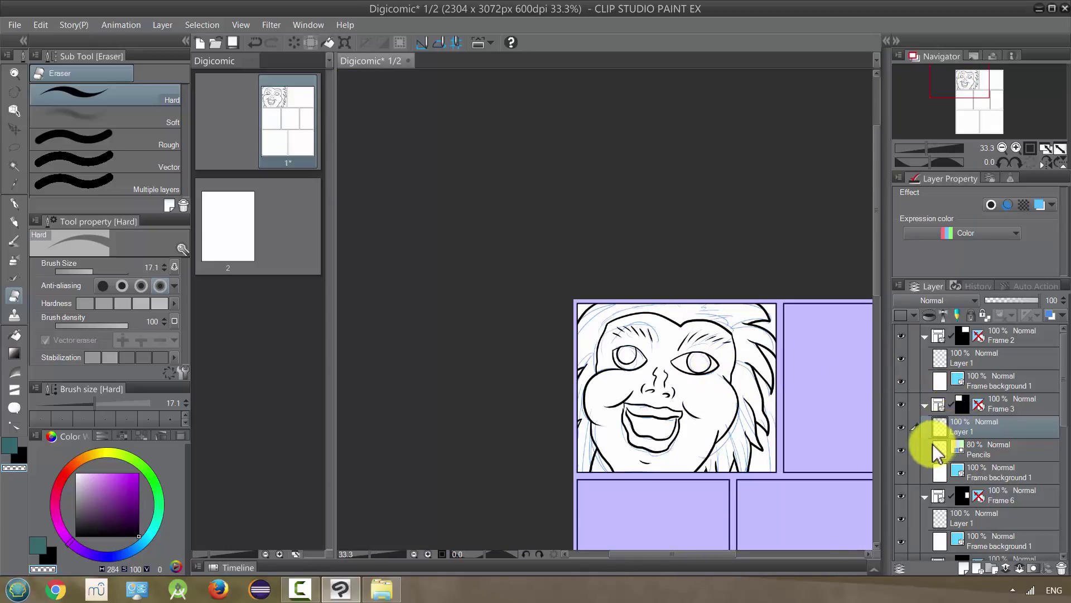
click(901, 450)
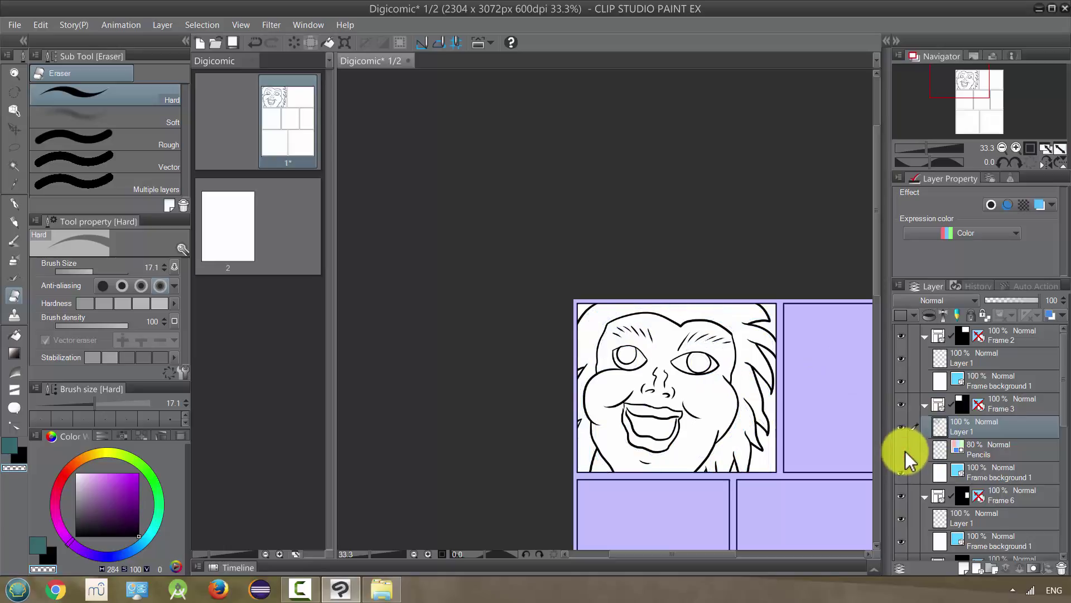
click(963, 568)
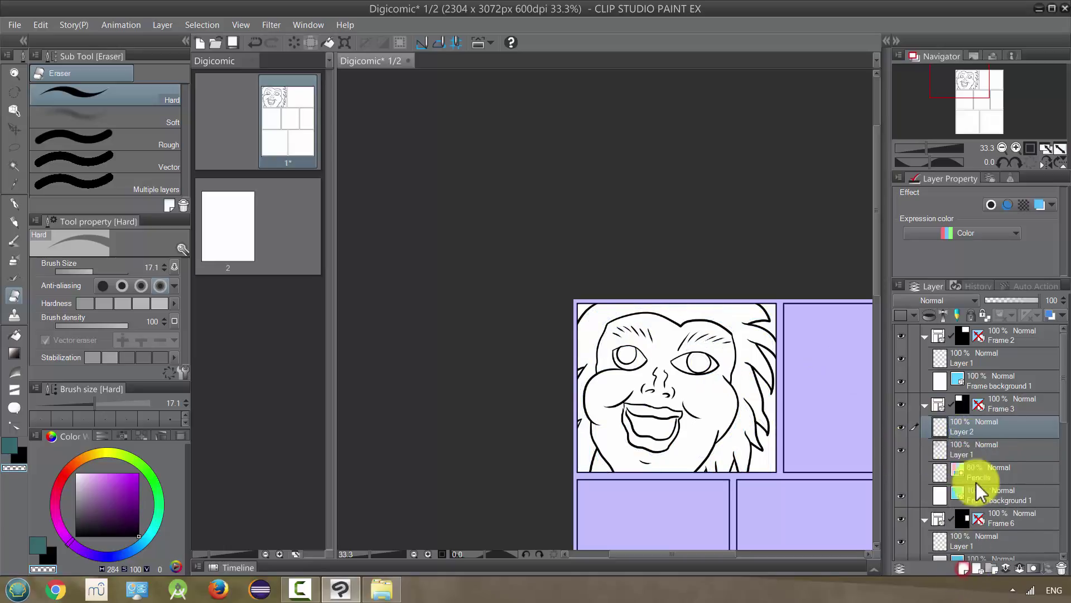
drag(976, 458, 976, 464)
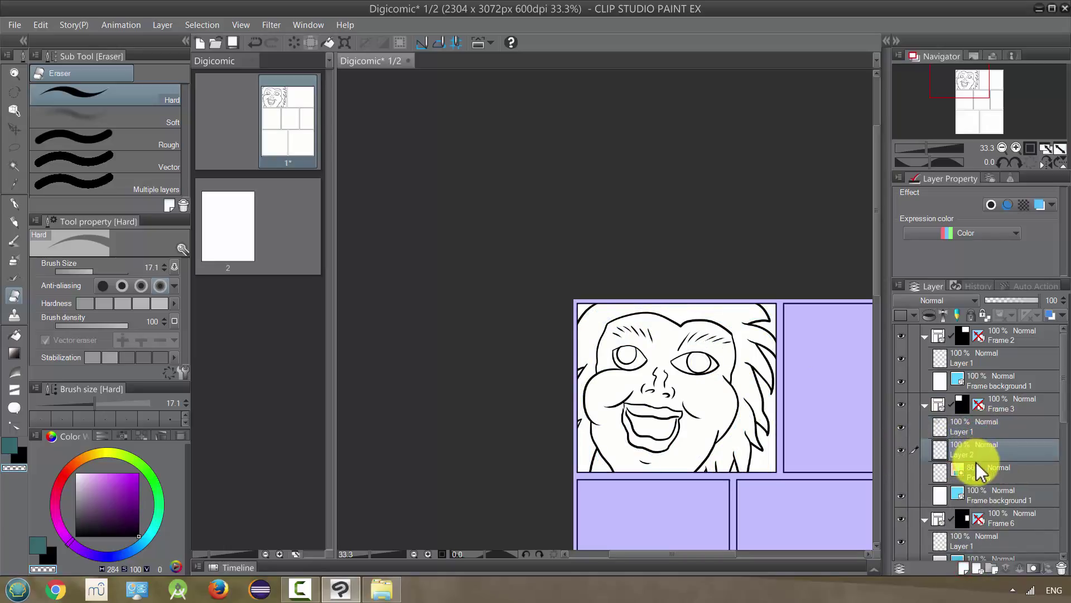
Rename the line art layer as "ink" and the new layer beneath it as "color"
double_click(967, 430)
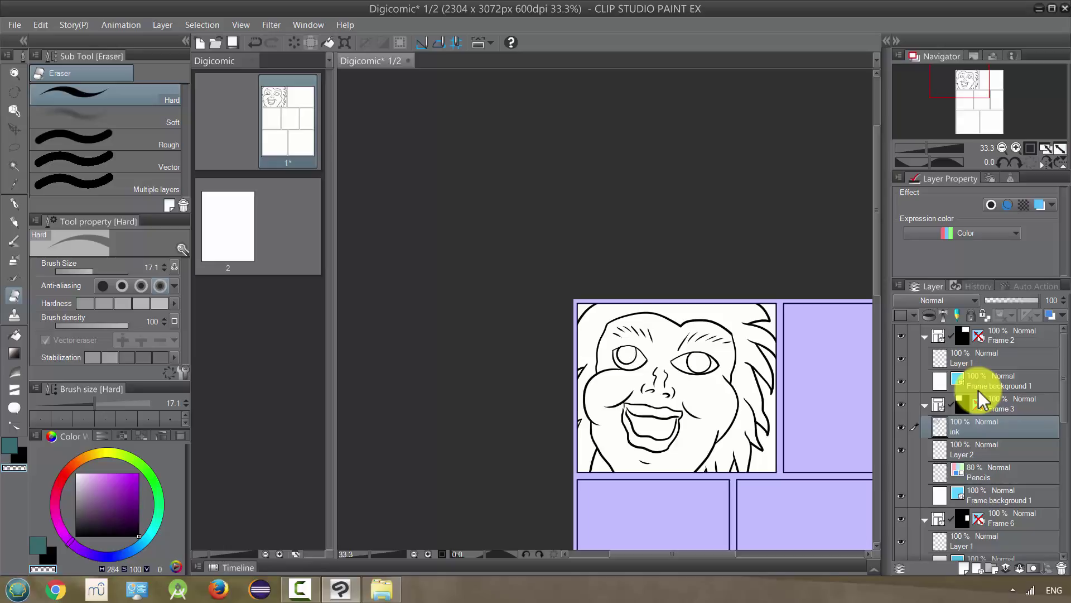
click(963, 459)
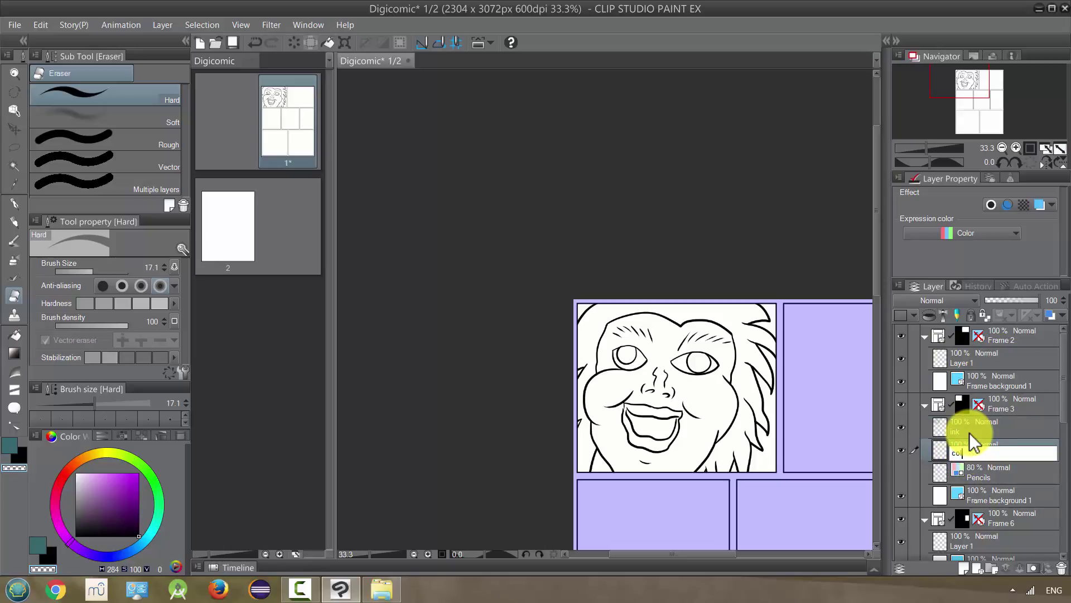
key(Escape)
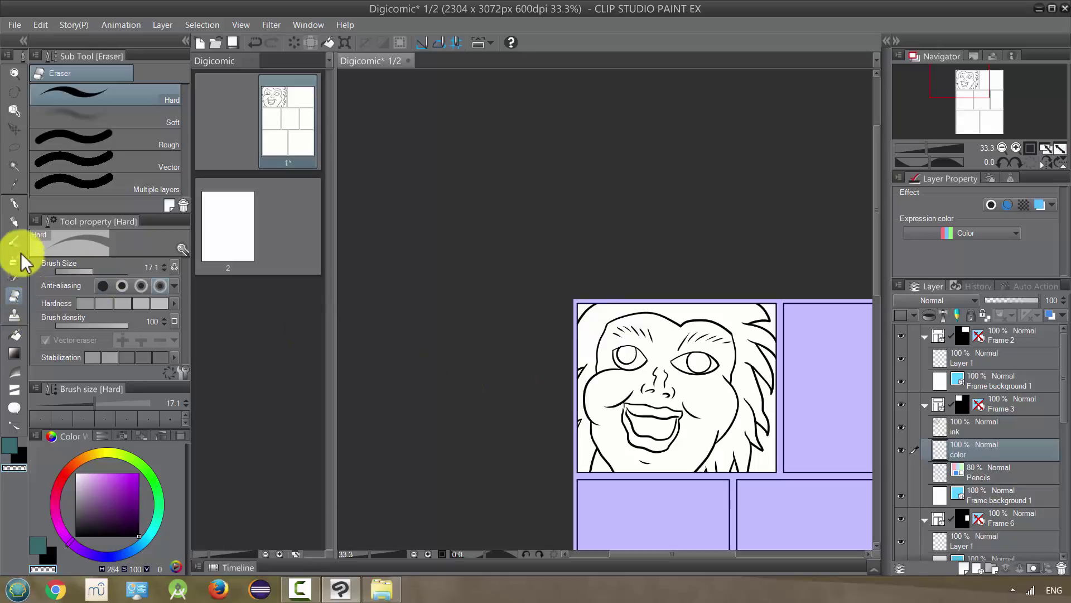
Fill the face on the color layer with light yellow (H 59, S 54, V 100) using the Refer other layers fill
click(15, 334)
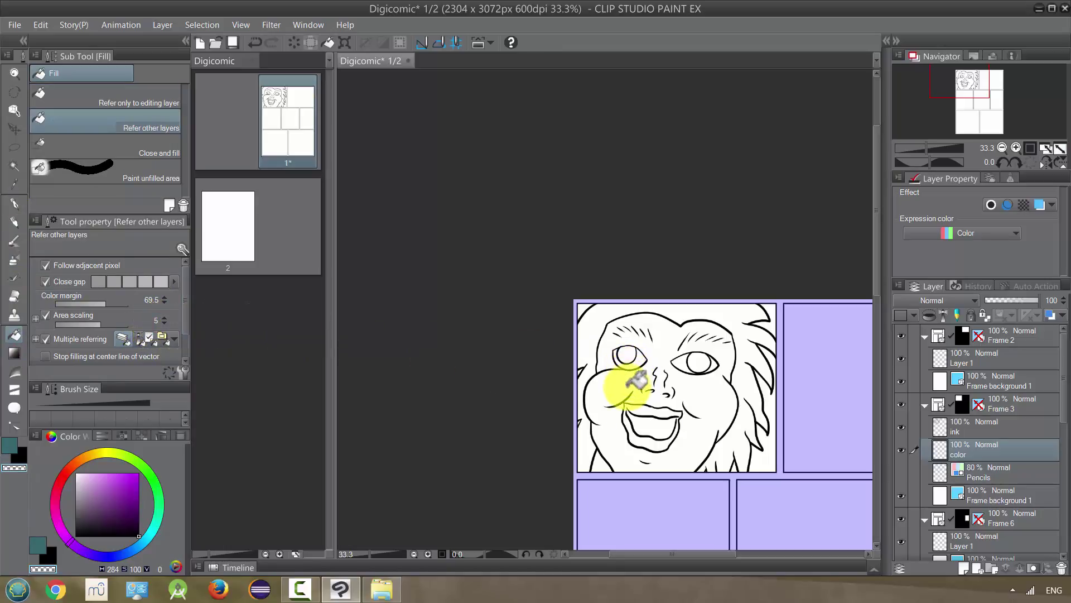
click(110, 456)
click(109, 473)
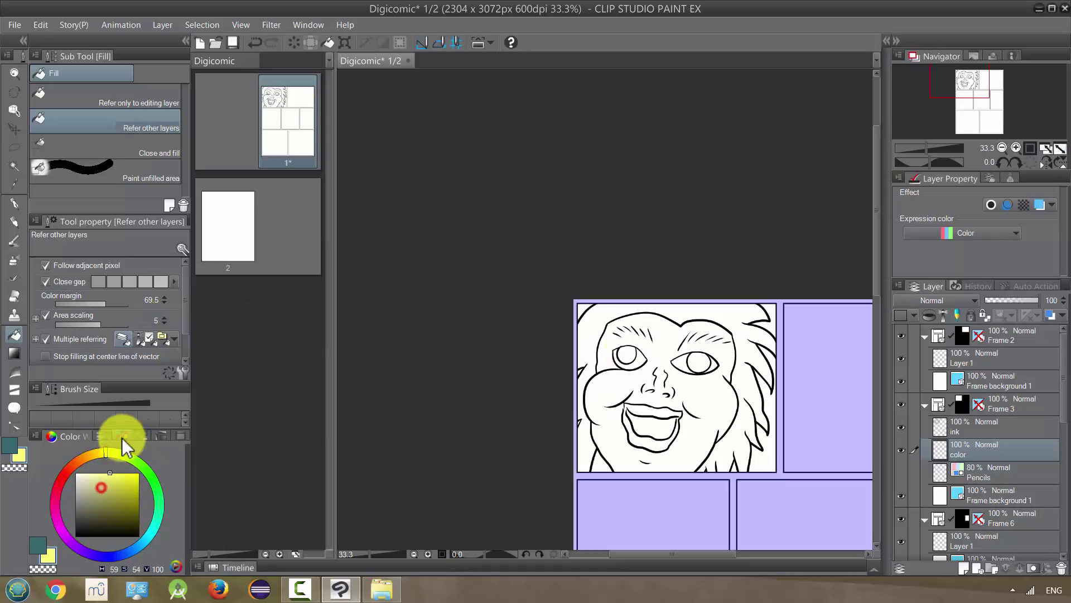
click(689, 387)
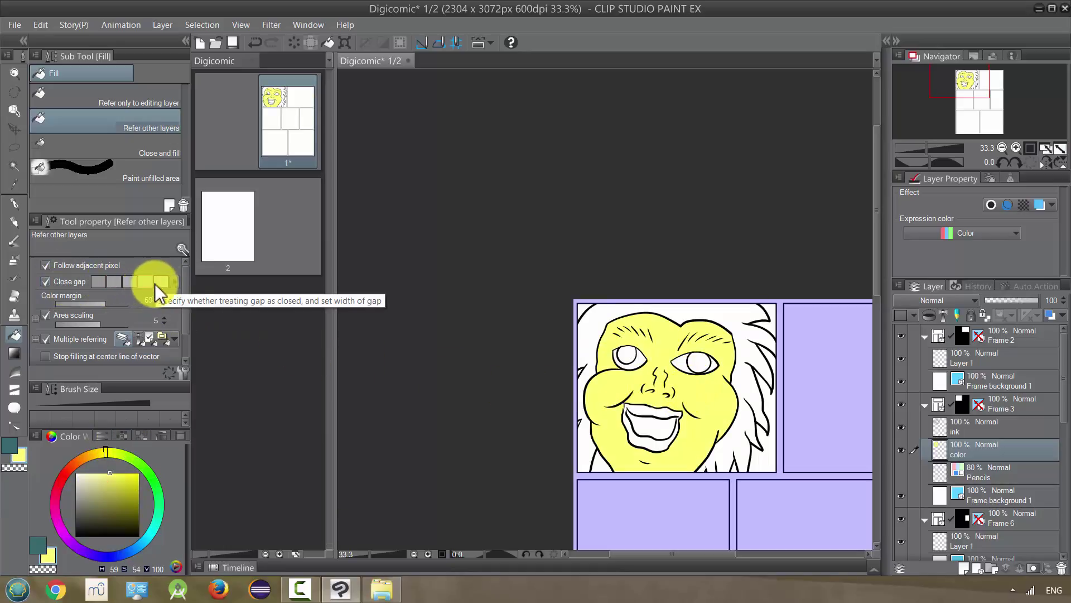
scroll(678, 390, up, 2)
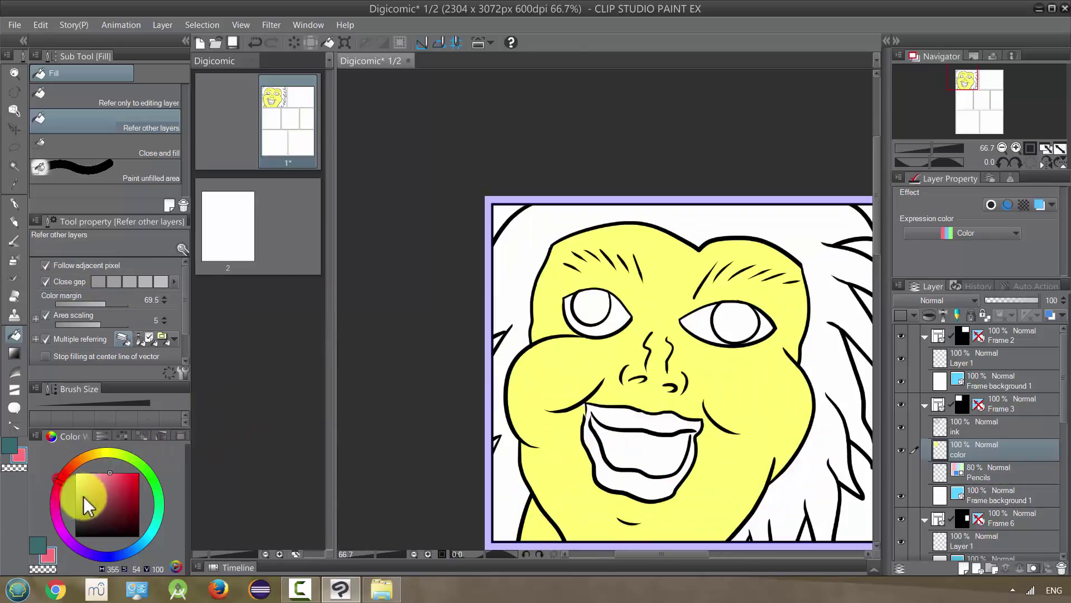
Fill the whole mouth on the color layer with red (H 355, S 66, V 90), retrying with different Close gap settings
click(117, 478)
click(616, 415)
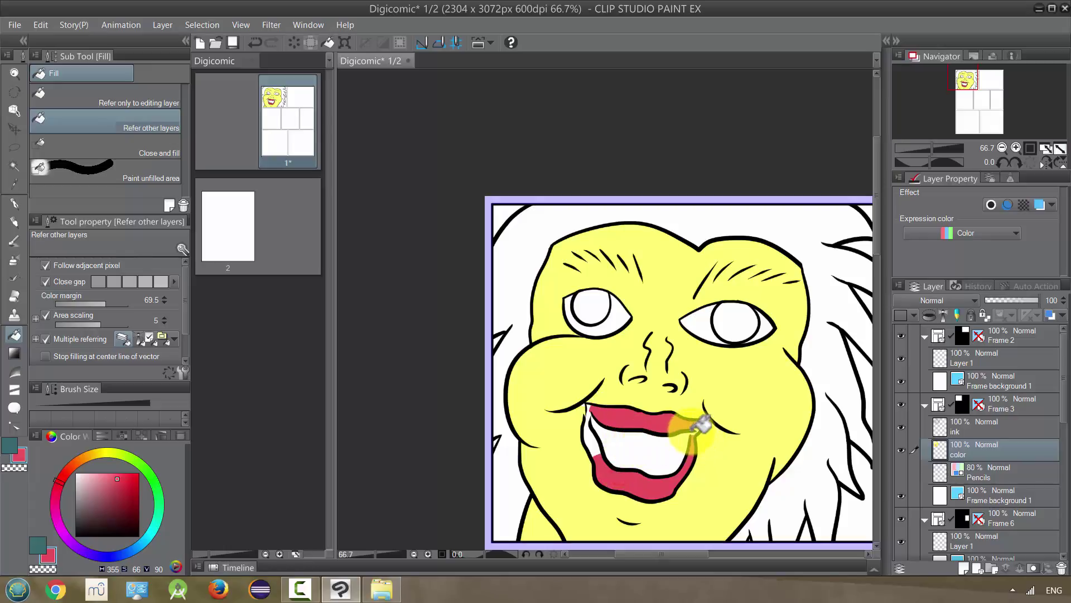
key(ctrl+z)
key(ctrl+z)
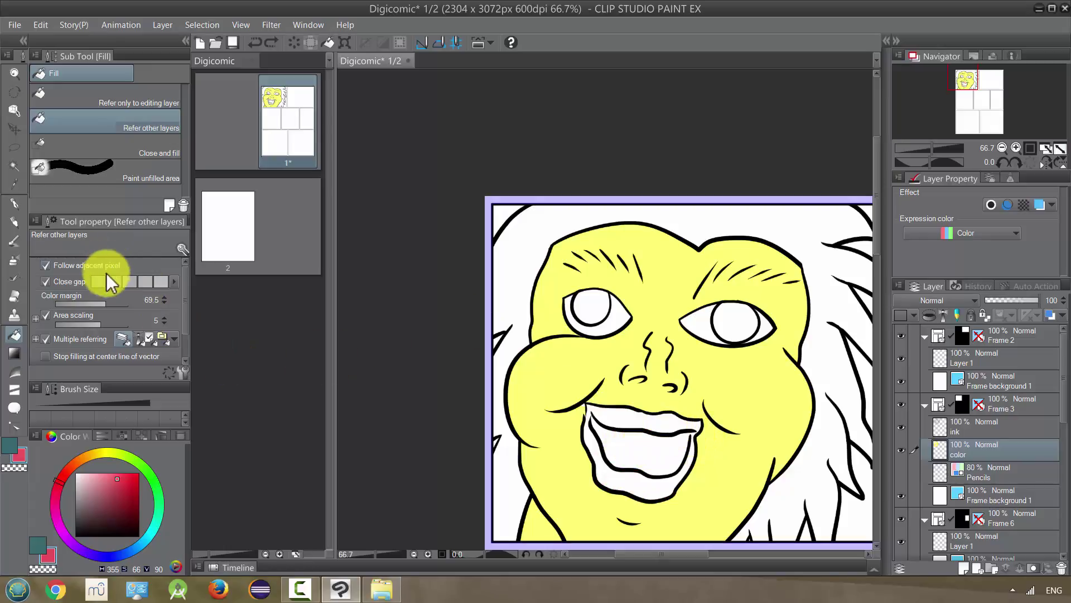
click(49, 283)
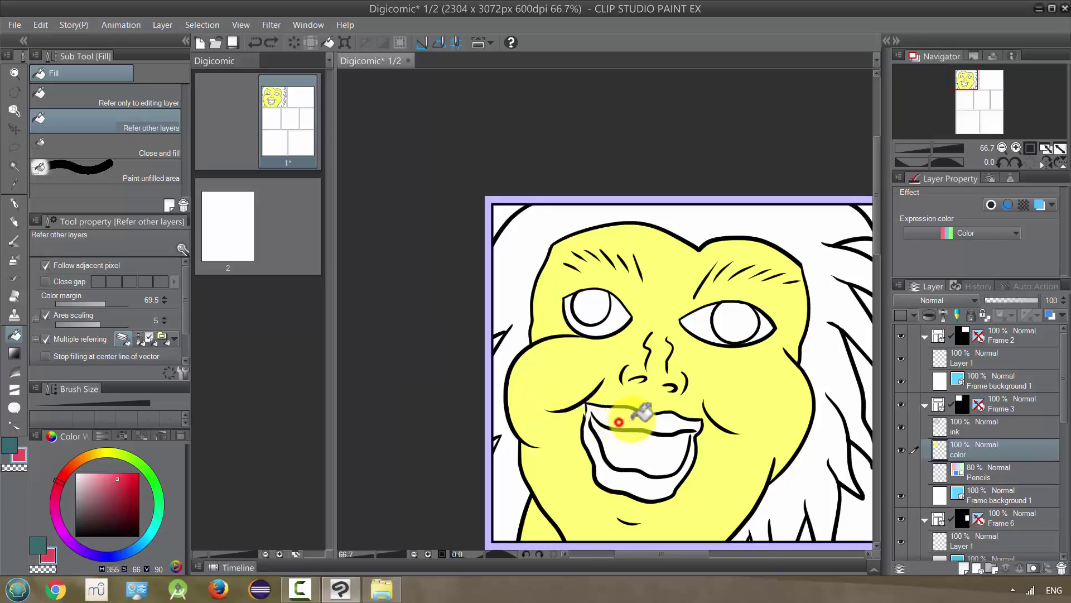
click(627, 421)
key(ctrl+z)
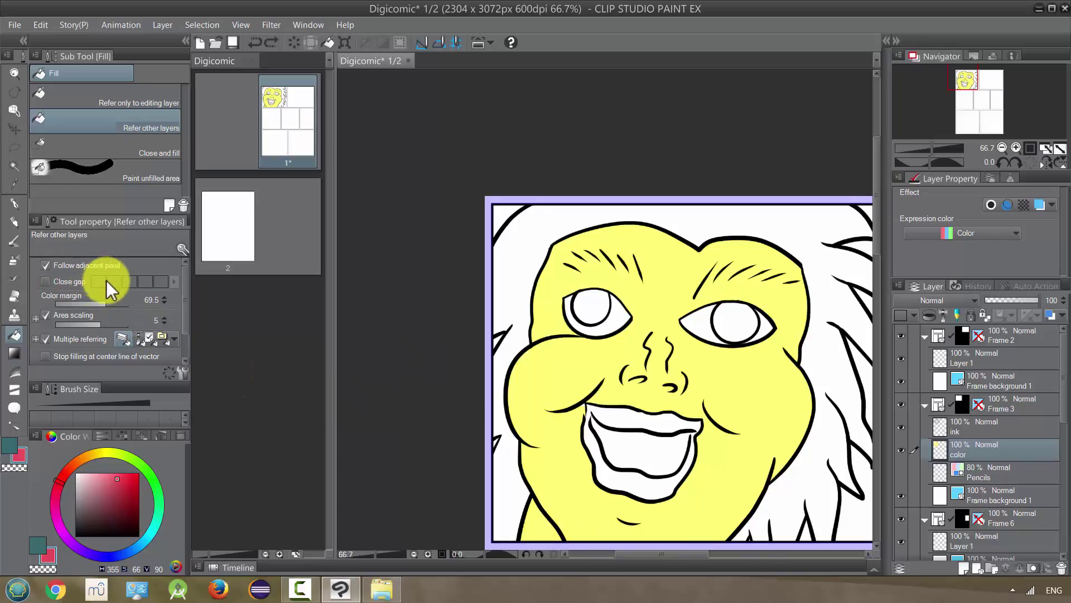
click(628, 421)
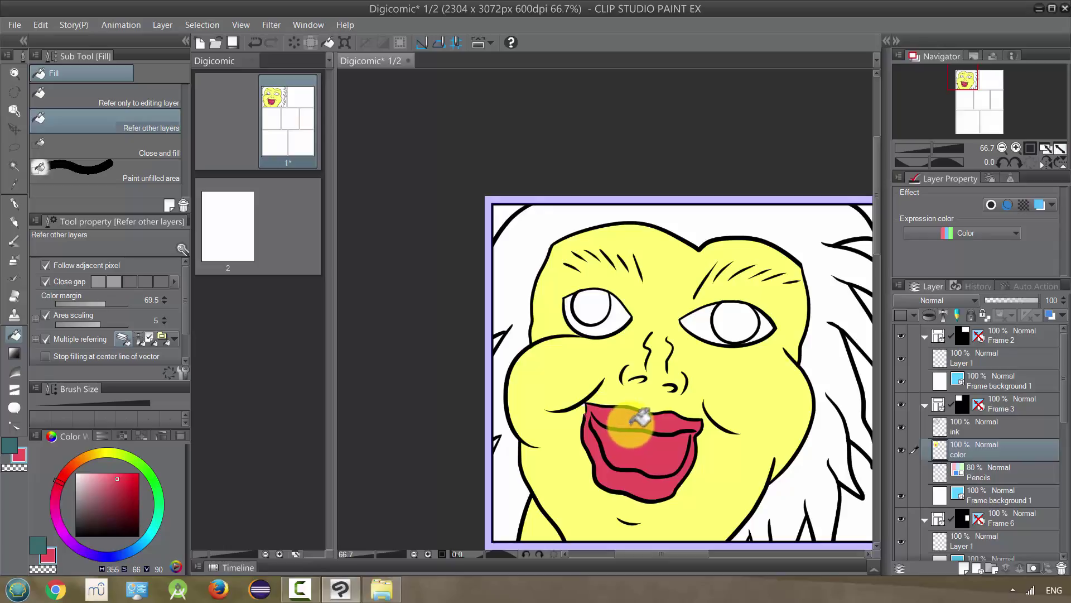
Fill the opening between the lips with white (S 0, V 100)
scroll(642, 424, up, 3)
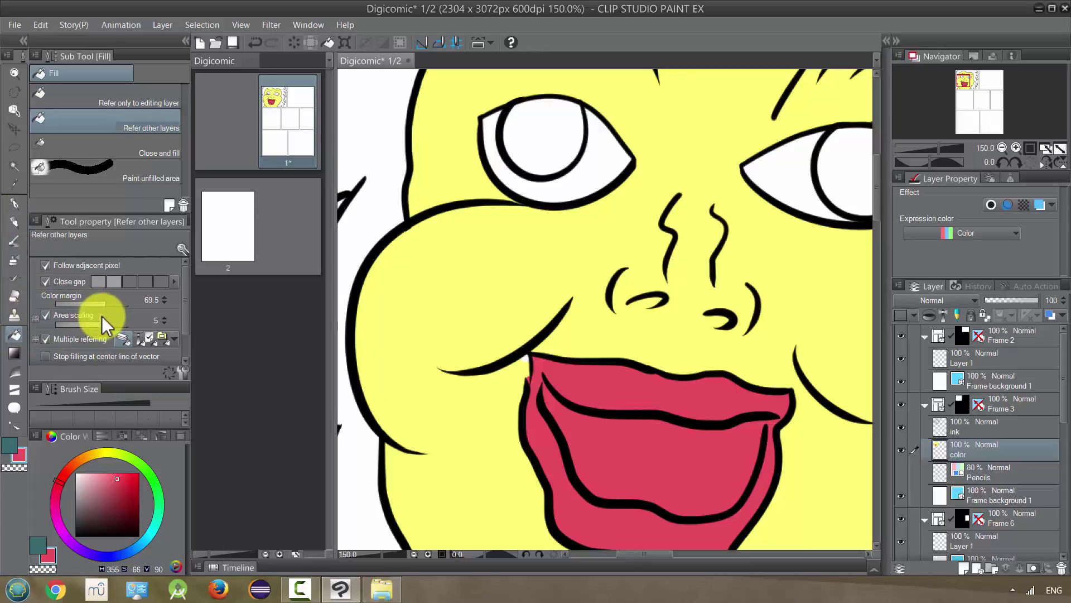
click(76, 473)
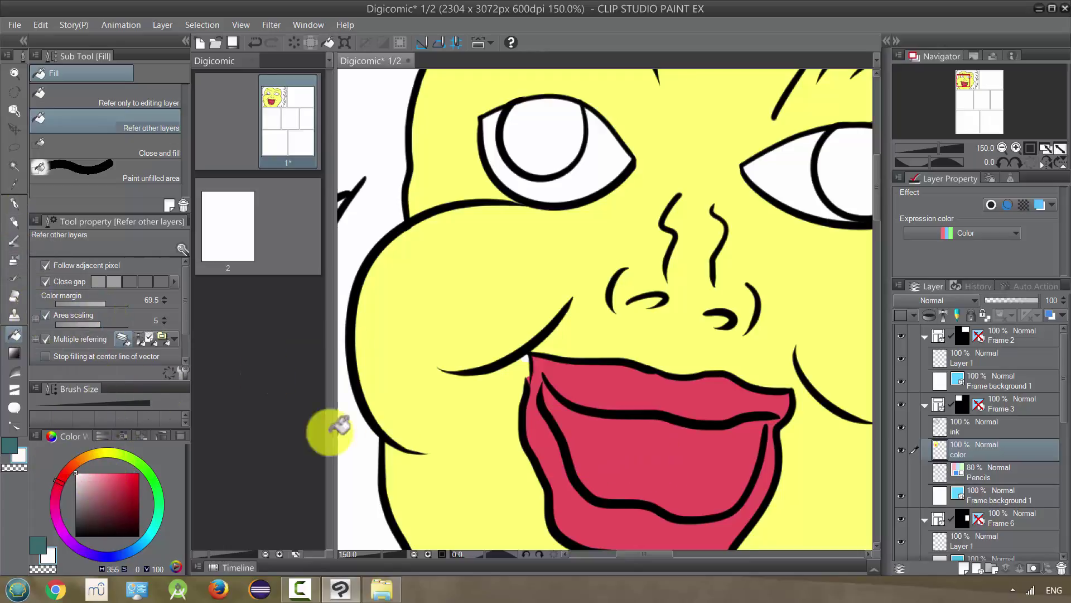
click(641, 450)
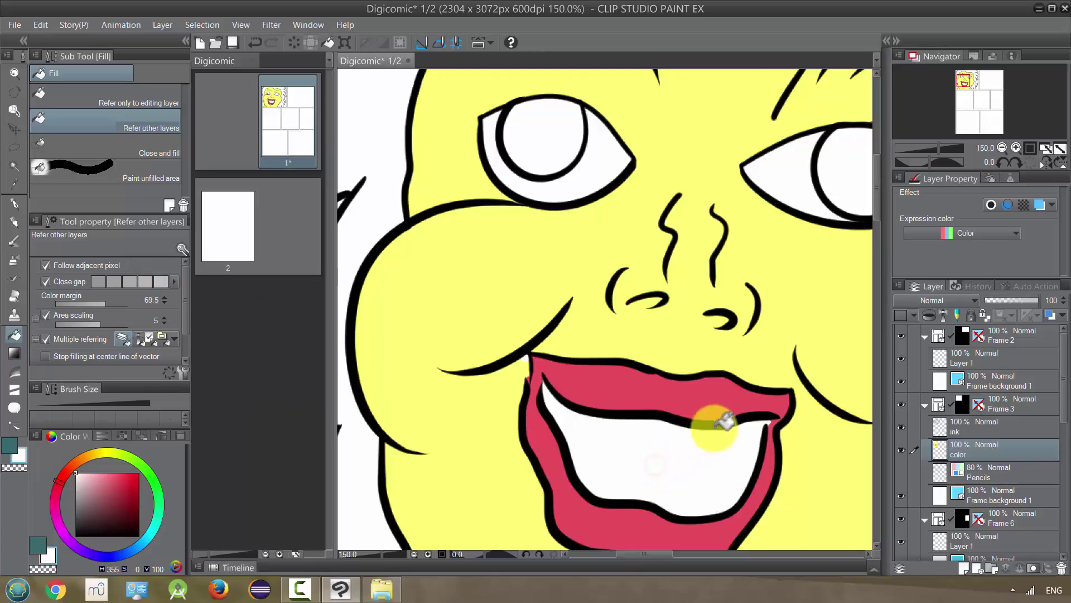
Paint over the white gap at the left corner of the mouth using the G-pen in the face's light yellow
alt+click(517, 367)
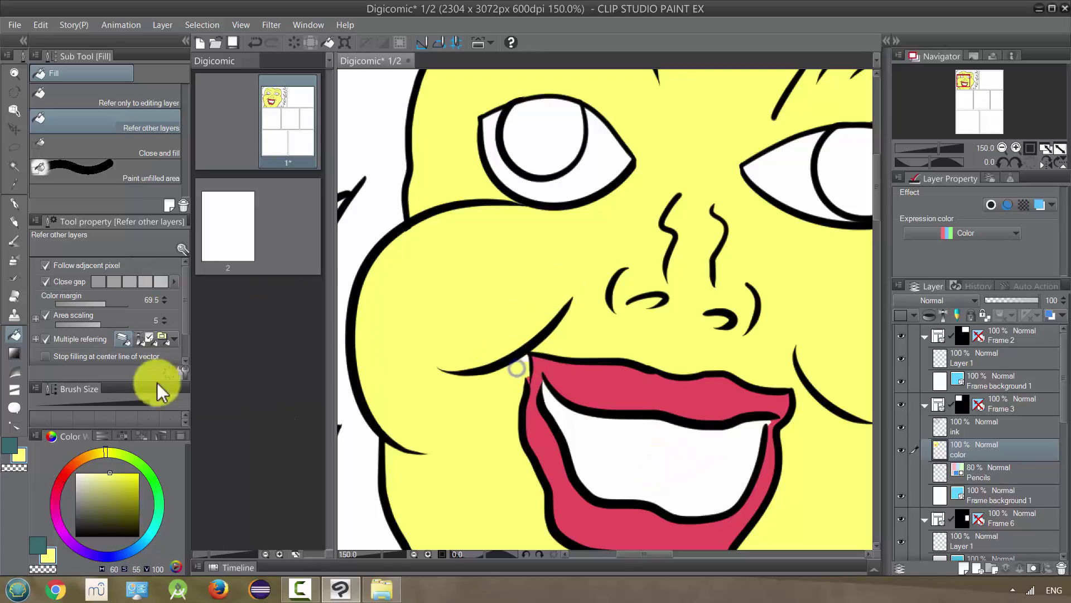
click(12, 205)
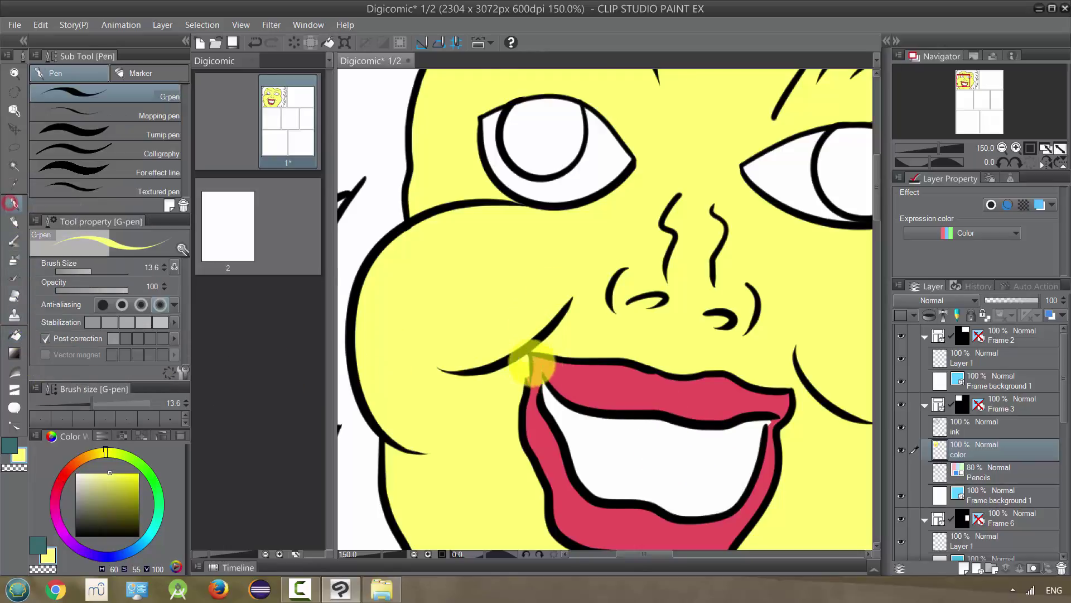
scroll(524, 360, up, 5)
scroll(564, 330, down, 8)
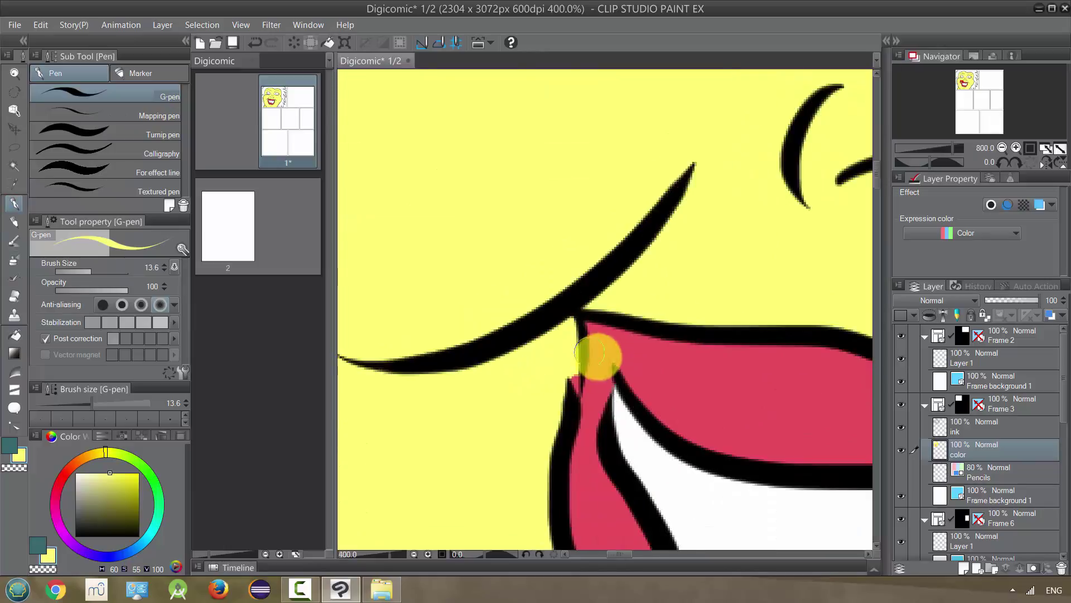
Fill both irises with bright green (H 109, S 100, V 100) using the Refer other layers fill with Close gap off
click(146, 470)
click(139, 473)
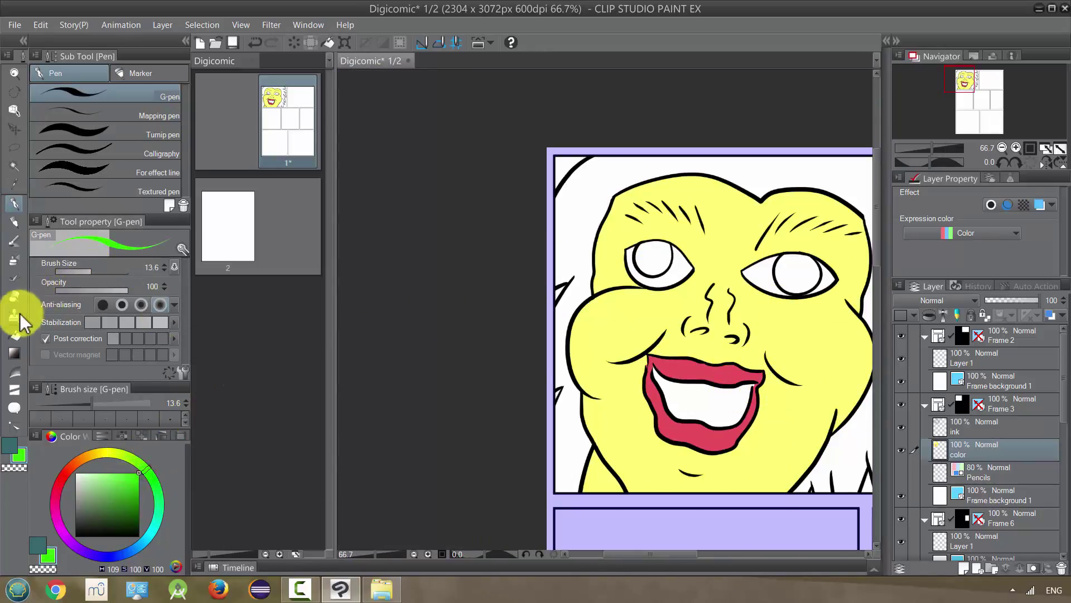
click(16, 338)
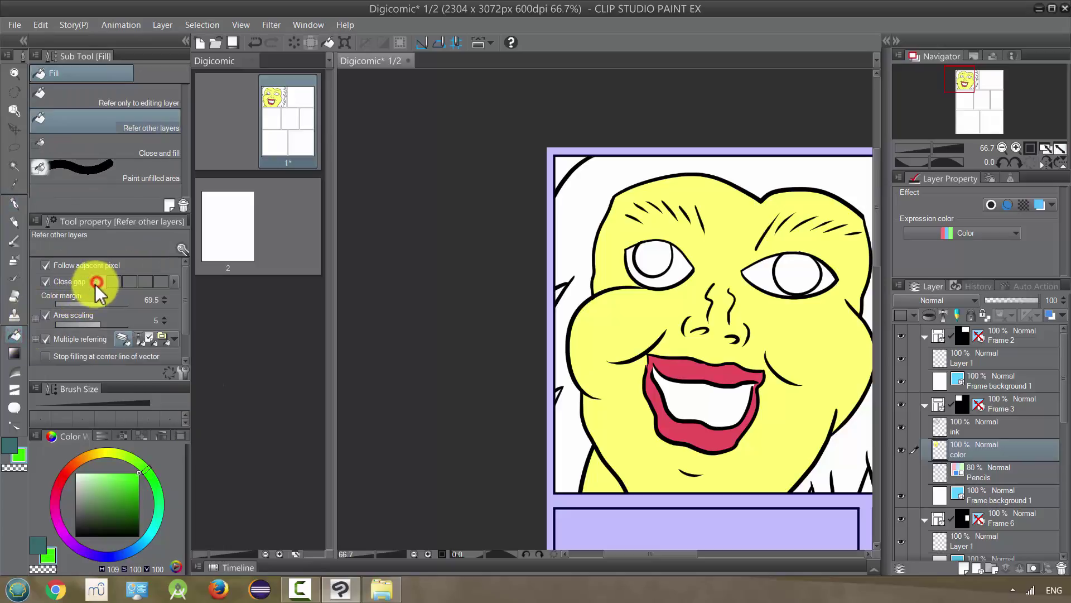
click(45, 281)
click(650, 257)
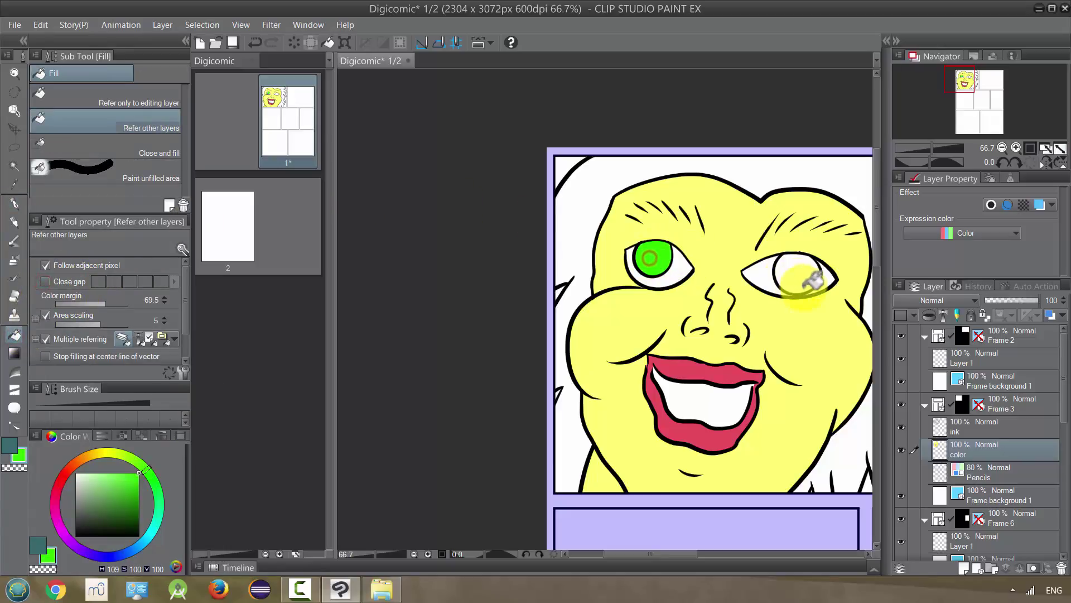
click(806, 279)
Fill the hair around the face with orange (H 39, S 86, V 100)
scroll(789, 280, down, 1)
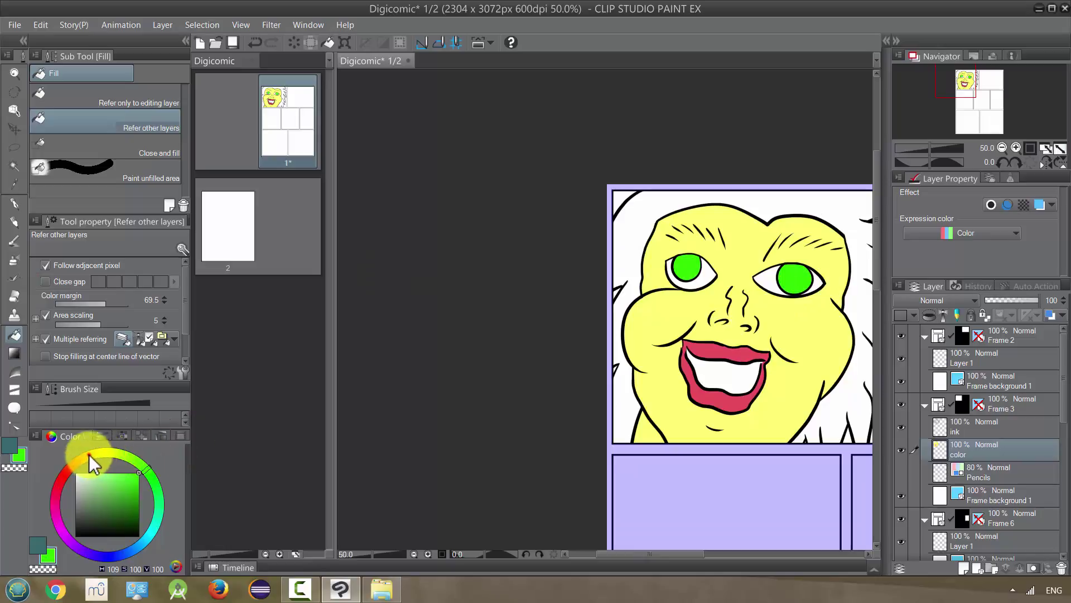
click(636, 203)
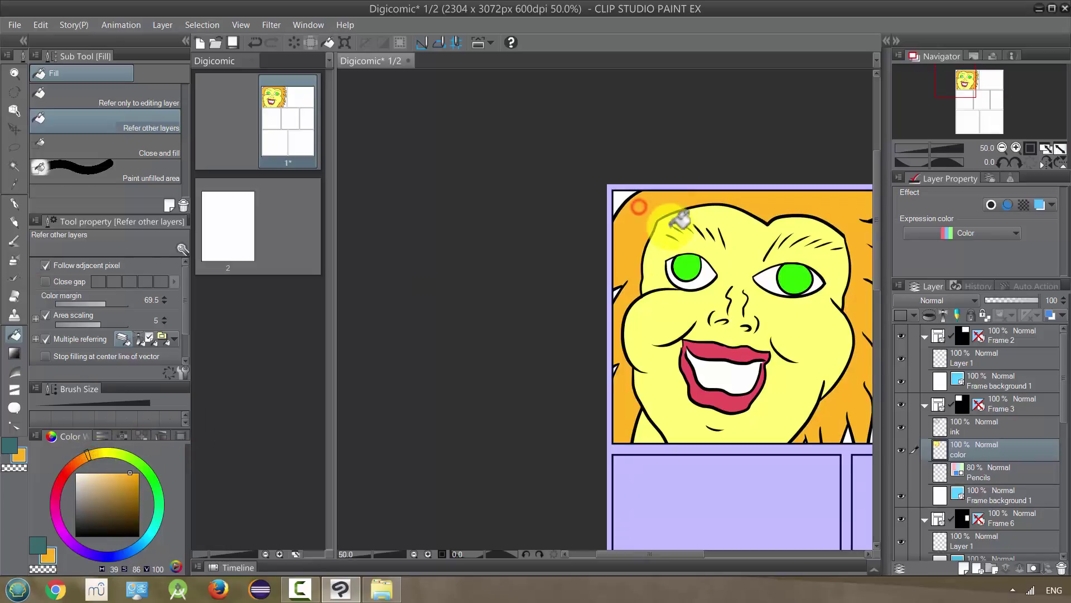
scroll(647, 318, down, 2)
scroll(658, 311, up, 3)
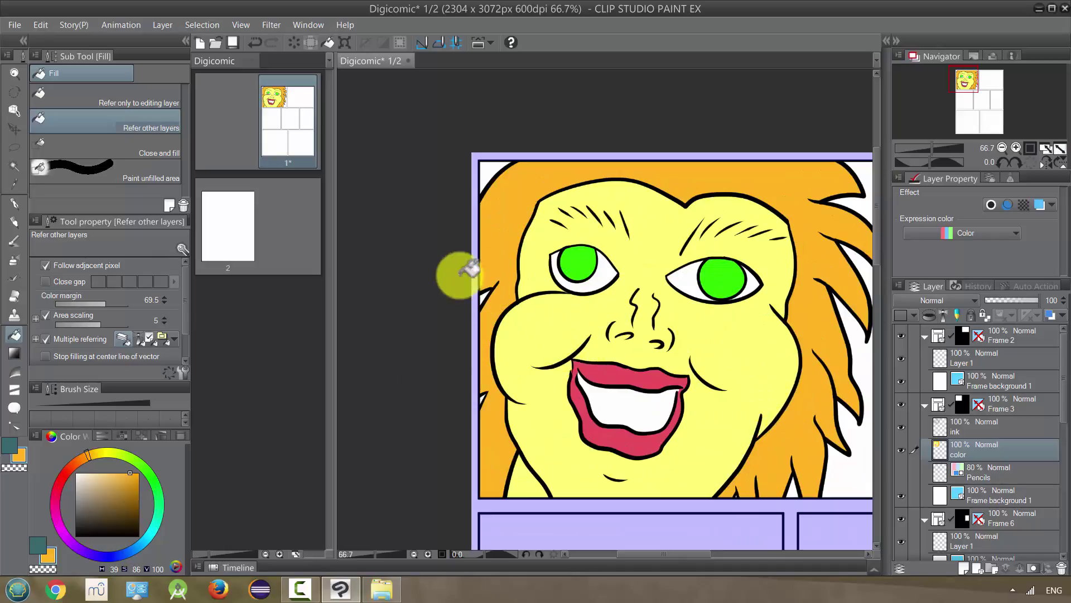
Auto-select the white background areas along the first panel's left edge, including the upper corner and the small gaps, referring to other layers
scroll(755, 328, down, 1)
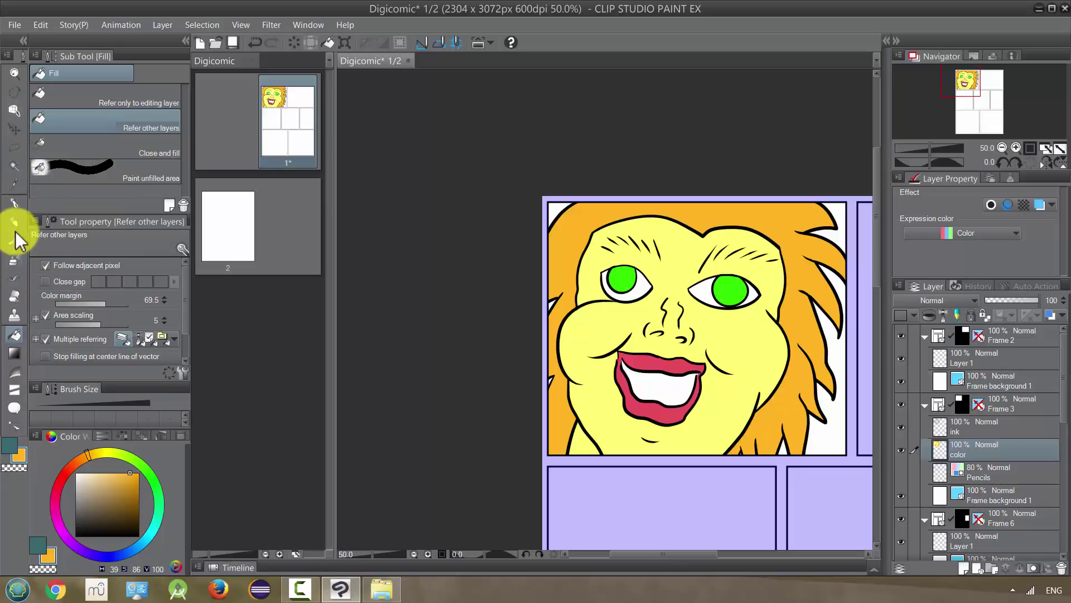
click(14, 167)
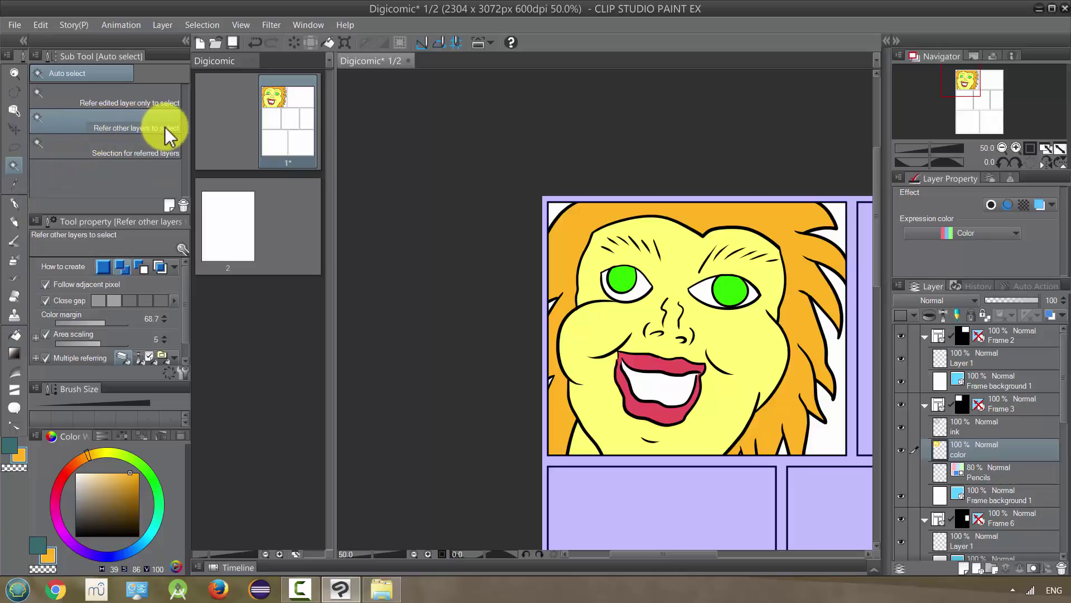
scroll(584, 218, up, 2)
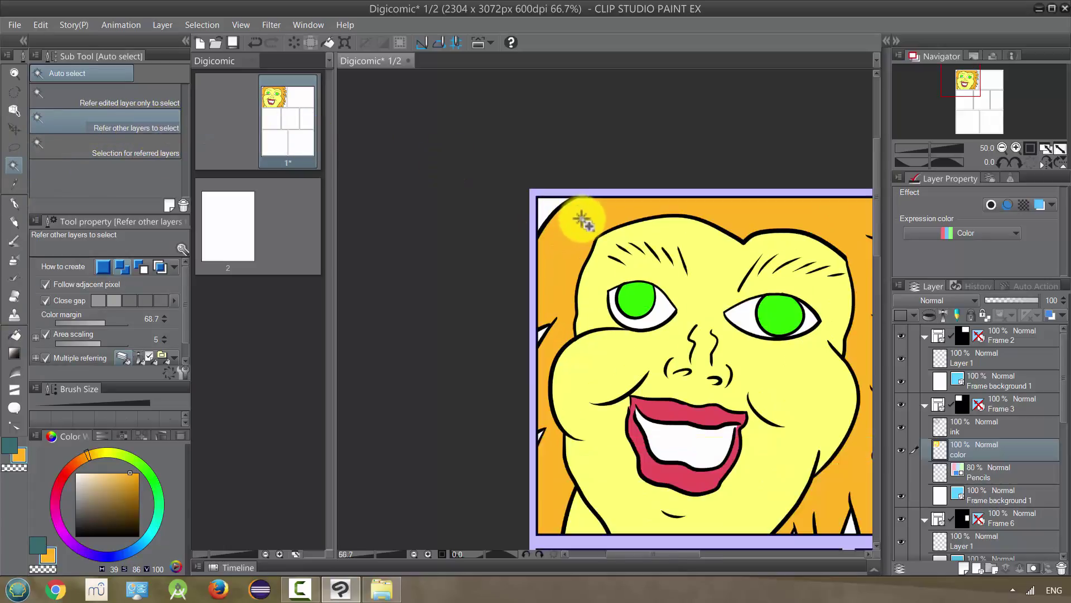
click(537, 199)
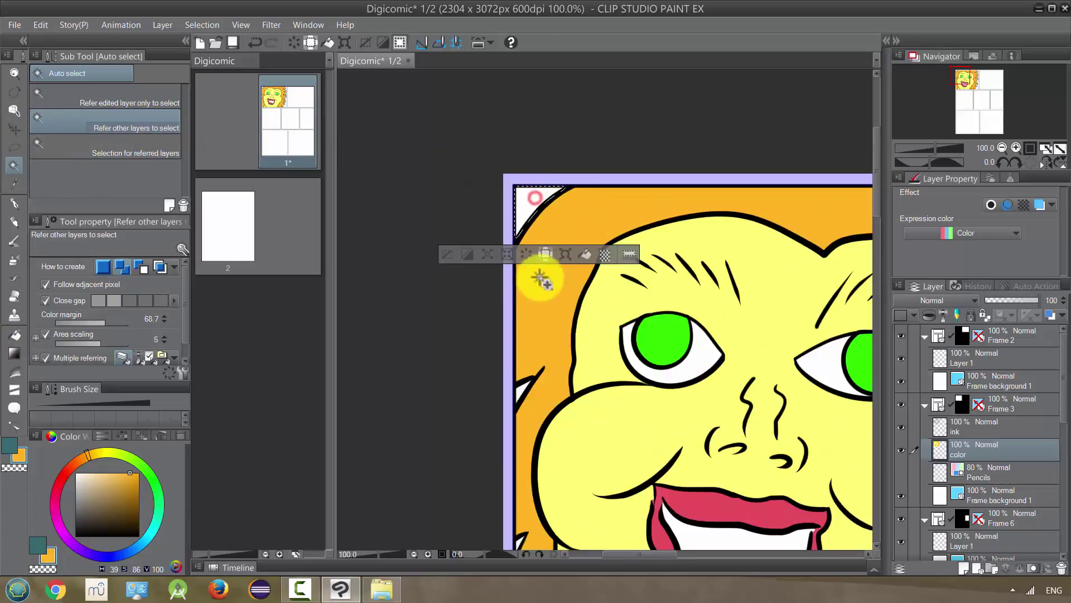
click(520, 392)
drag(576, 409, 580, 270)
drag(577, 360, 587, 205)
click(523, 373)
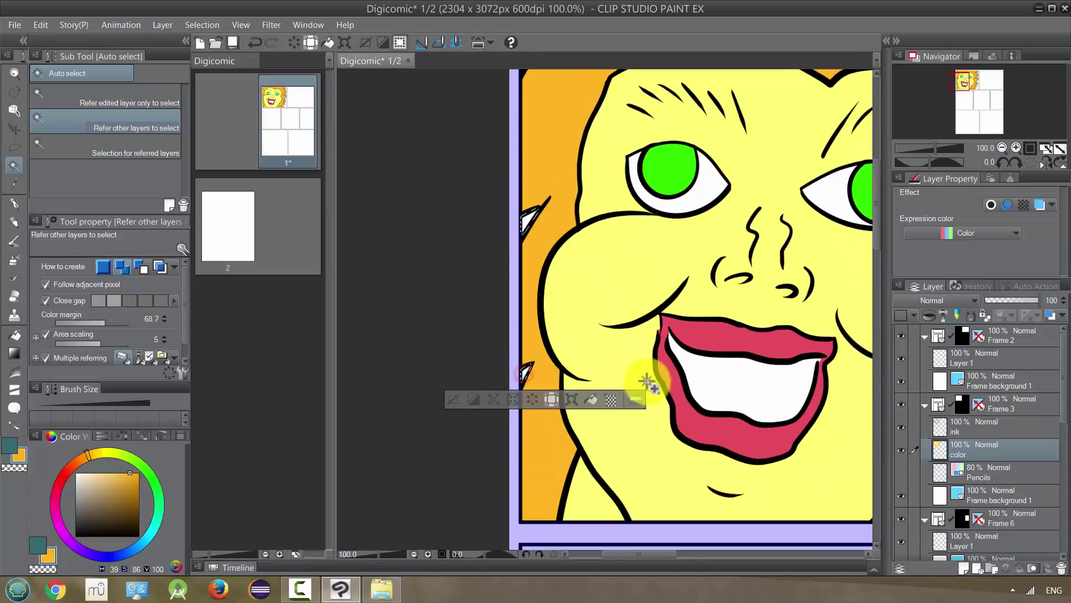
Add the white background areas beside and between the hair strands on the panel's right side to the selection
scroll(623, 369, down, 1)
drag(701, 358, 445, 269)
click(662, 363)
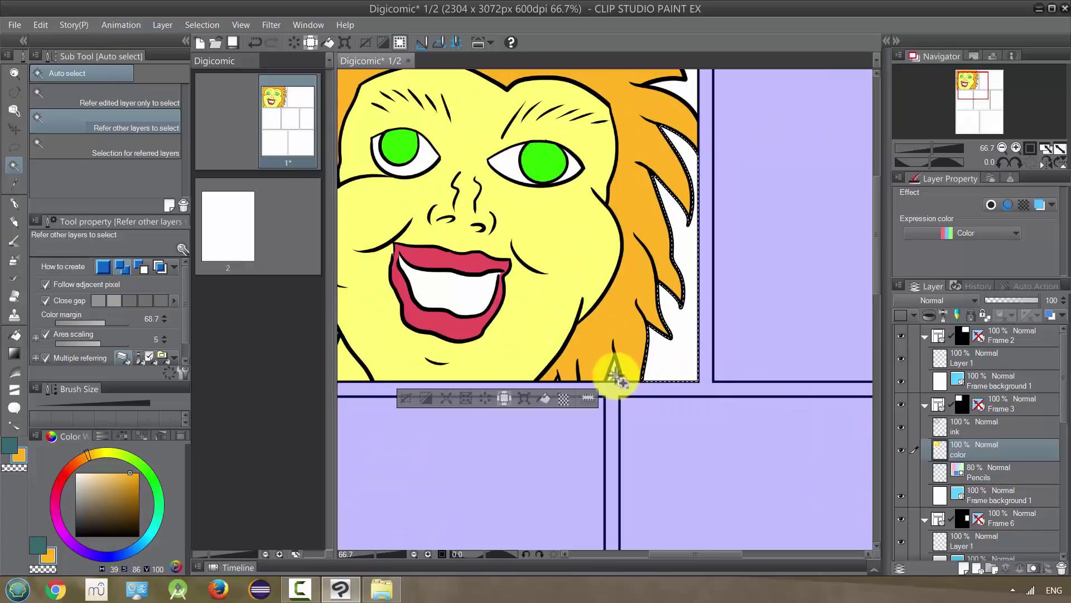
click(616, 375)
drag(670, 231, 635, 364)
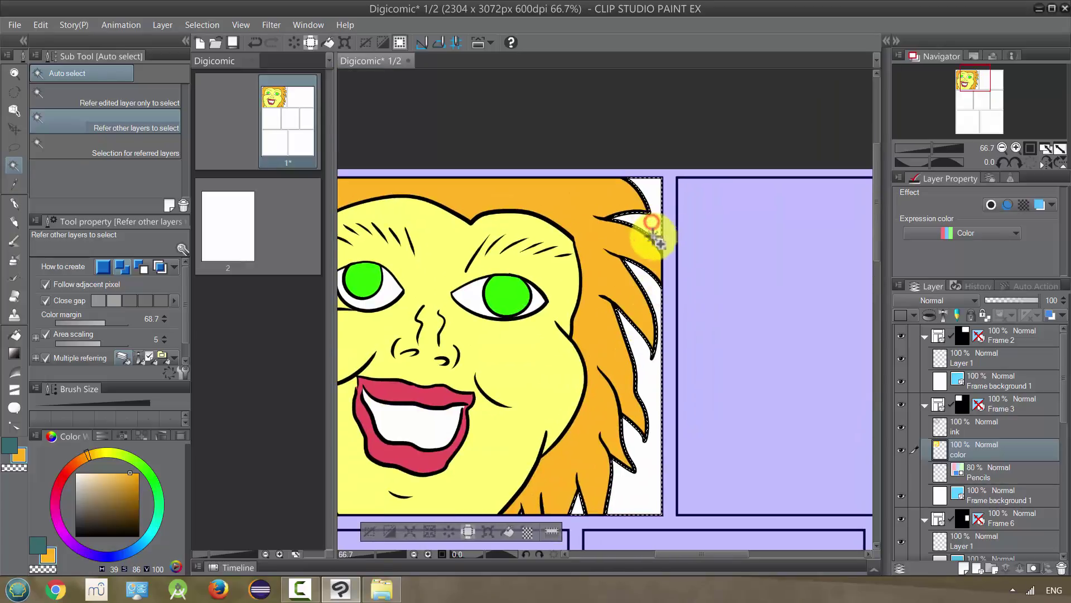
click(652, 222)
scroll(653, 239, down, 1)
scroll(653, 240, down, 1)
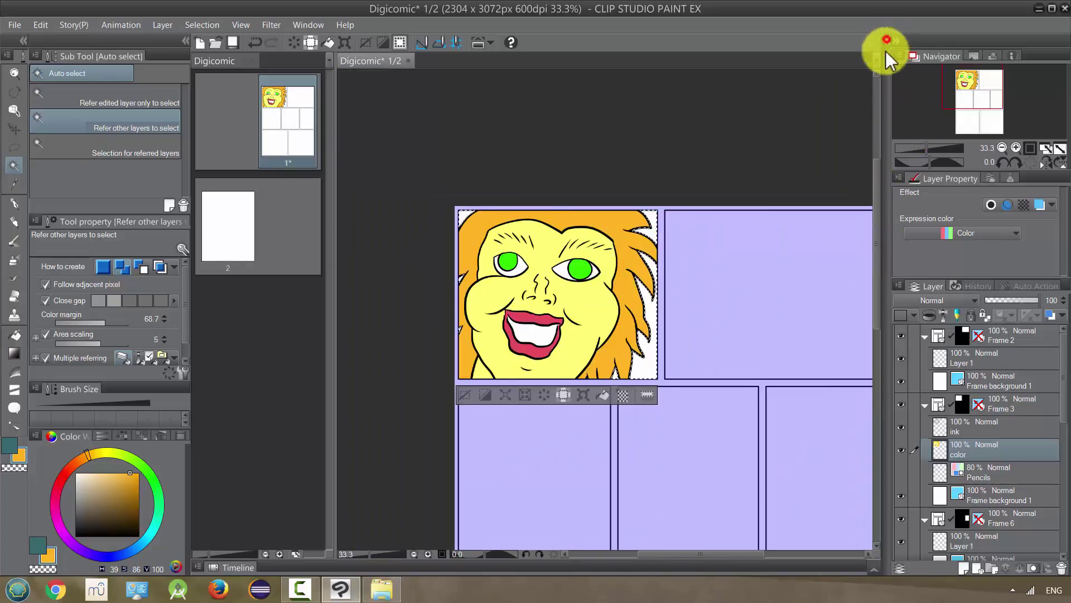
Place the Walling wooden wall_IS image material in the selected background areas and make the ink layer active
click(886, 56)
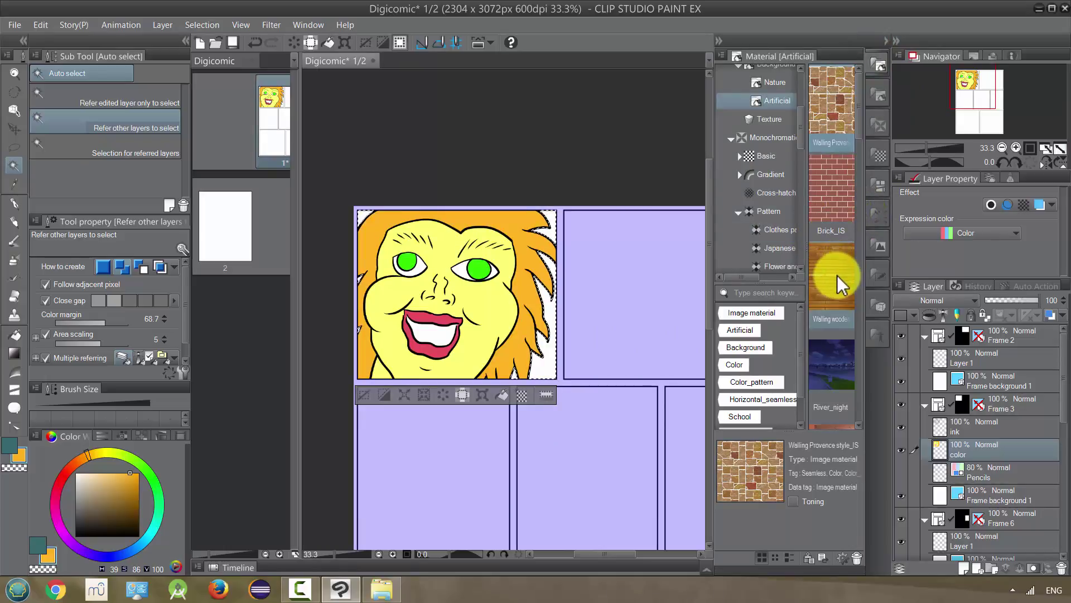
drag(835, 272, 581, 334)
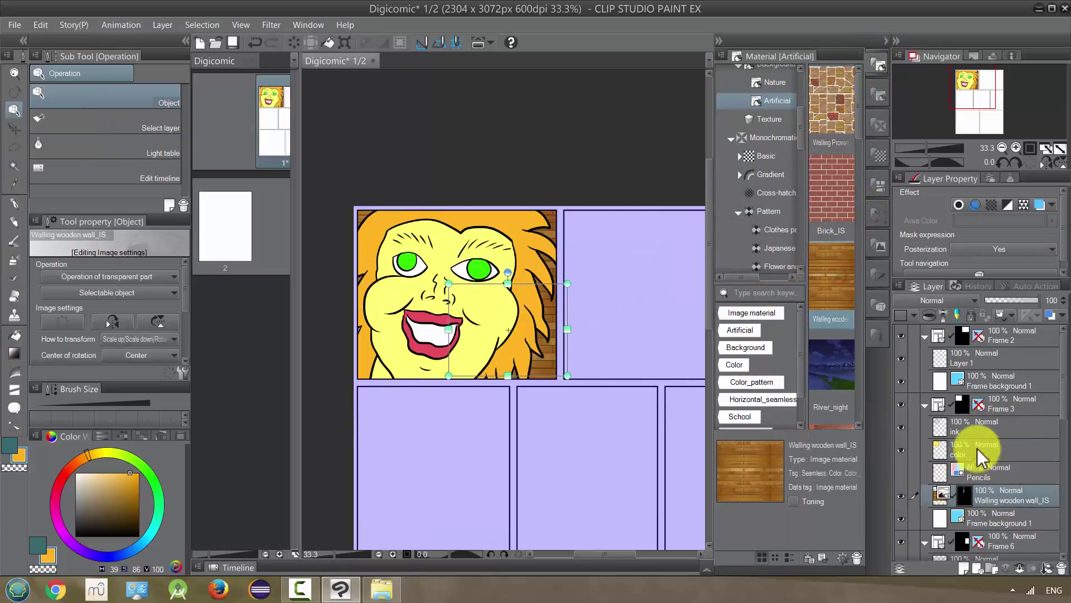
click(976, 430)
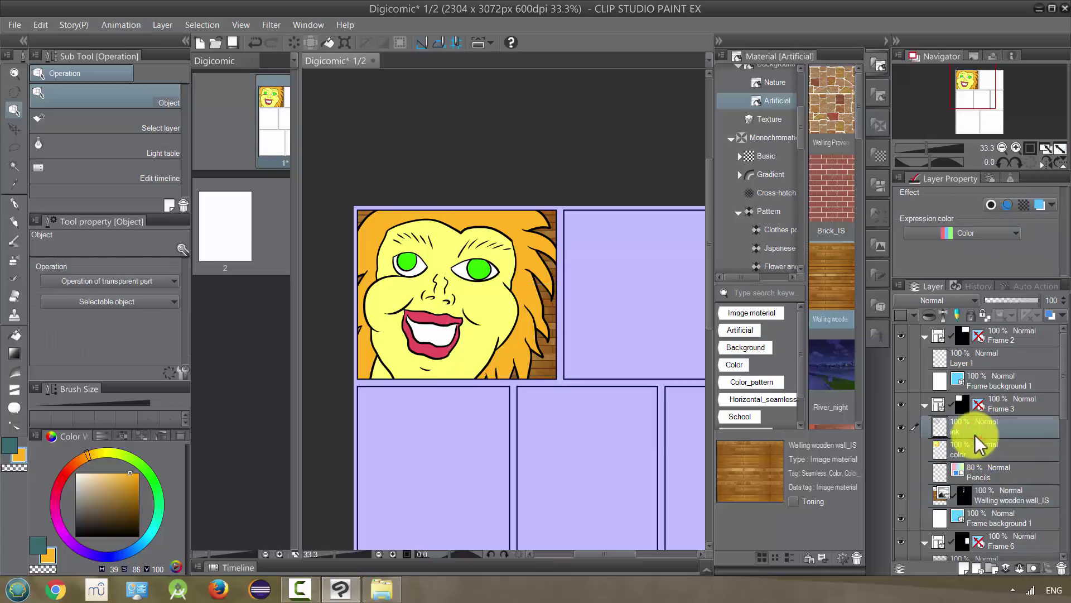